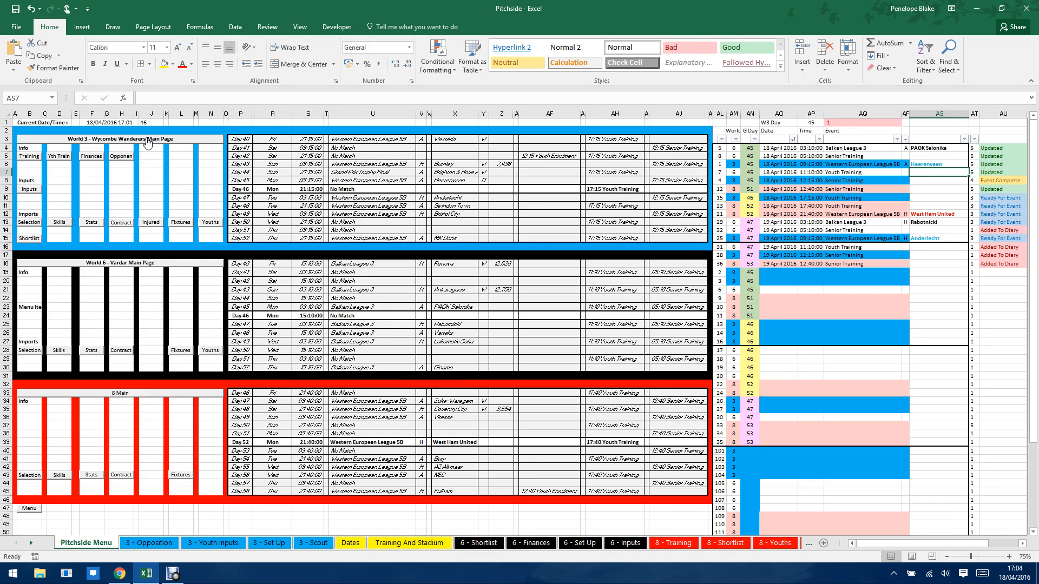
# Open the World 3 - Wycombe Wanderers main page and examine the players' positions in the Pos column
pyautogui.click(148, 142)
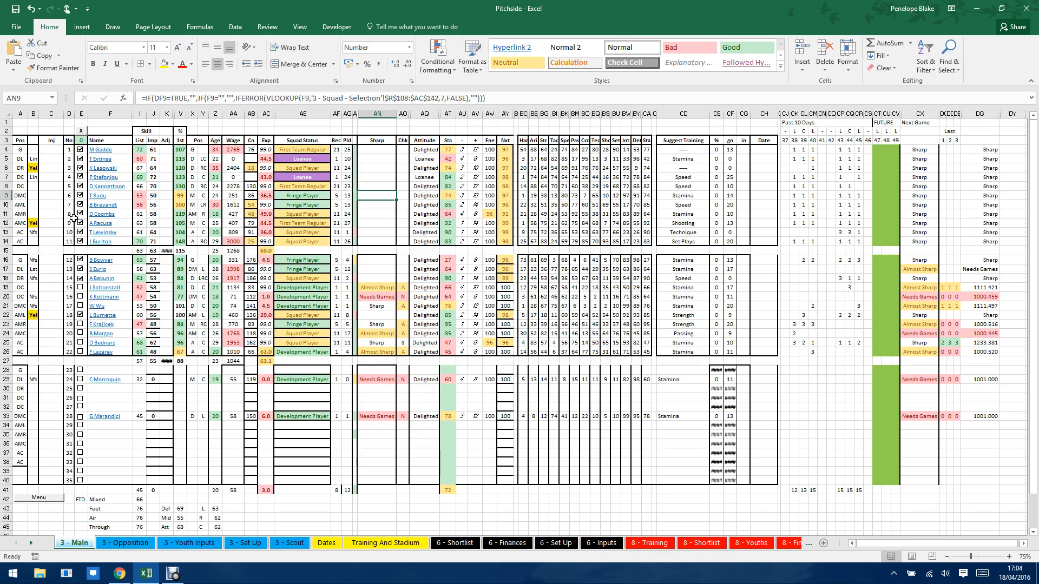
pyautogui.click(20, 112)
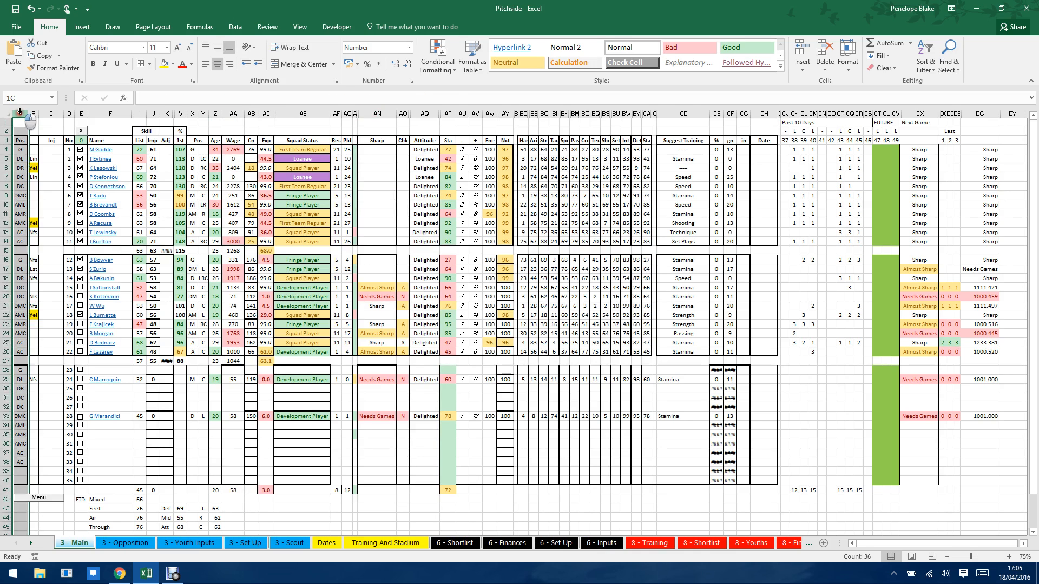
pyautogui.click(18, 150)
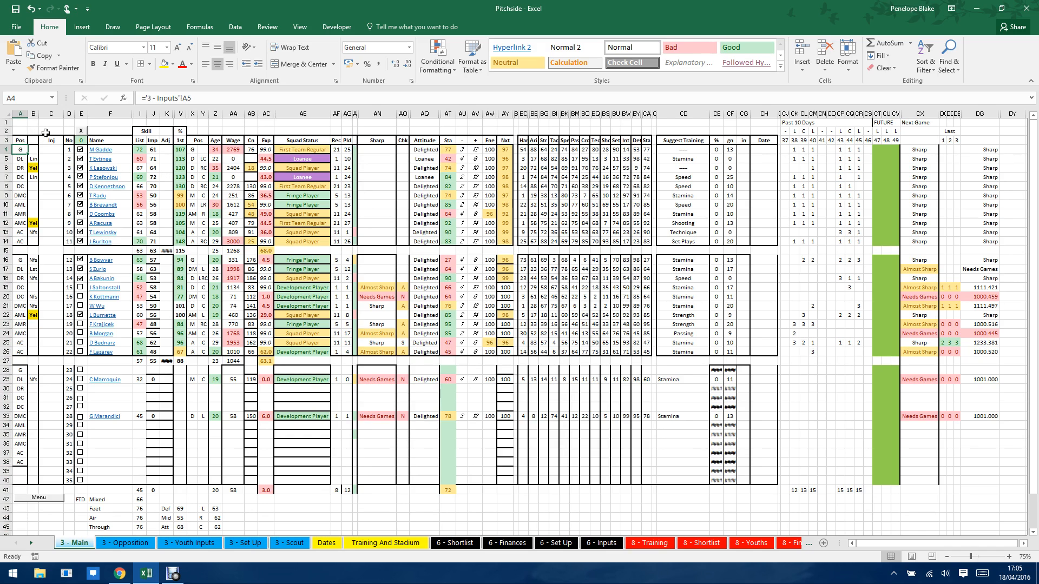
pyautogui.click(18, 166)
# Switch to Pitch Side Manager in Chrome and open the Team Tactics page to view the line-up
pyautogui.click(120, 573)
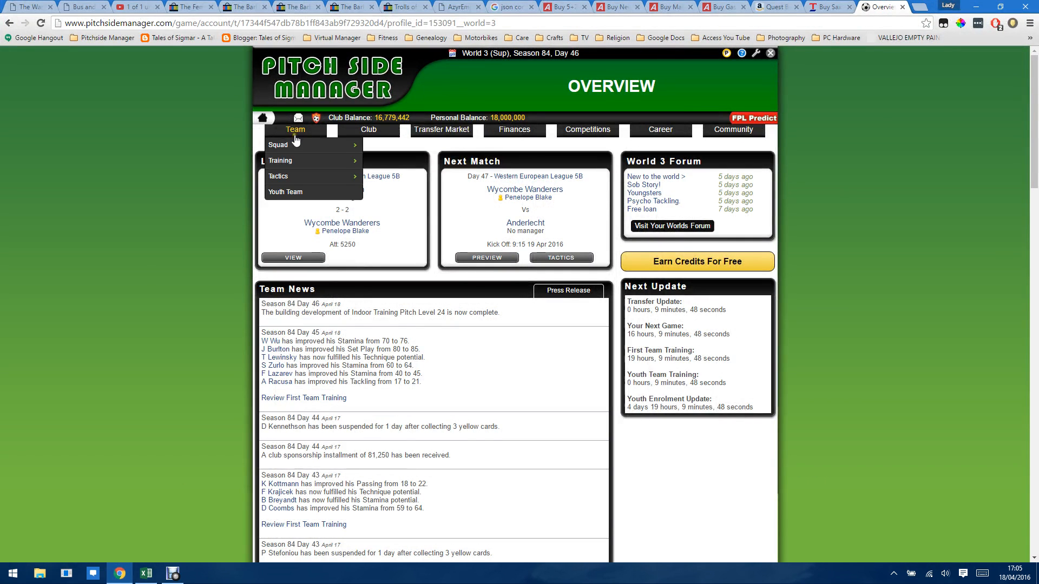
pyautogui.moveTo(282, 148)
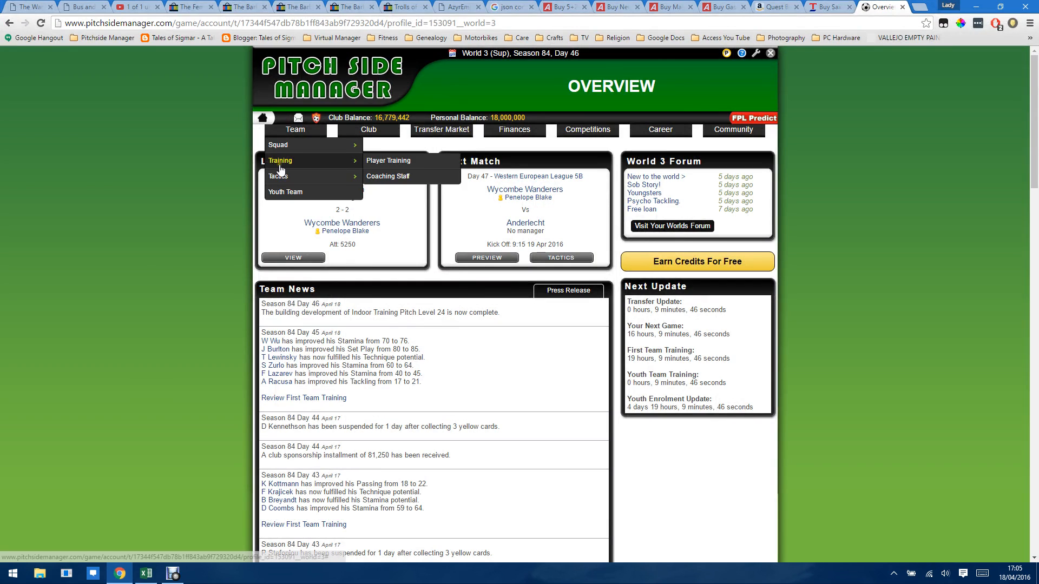
pyautogui.moveTo(324, 176)
pyautogui.click(389, 181)
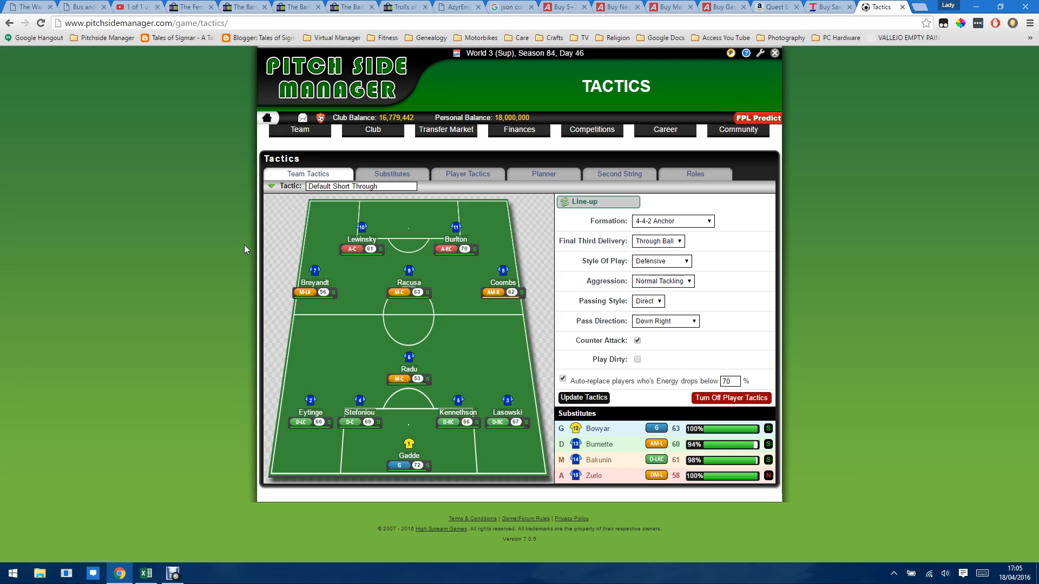
# Switch back to the Pitchside workbook in Excel and review squad numbers 1 to 11 in the No column
pyautogui.click(144, 573)
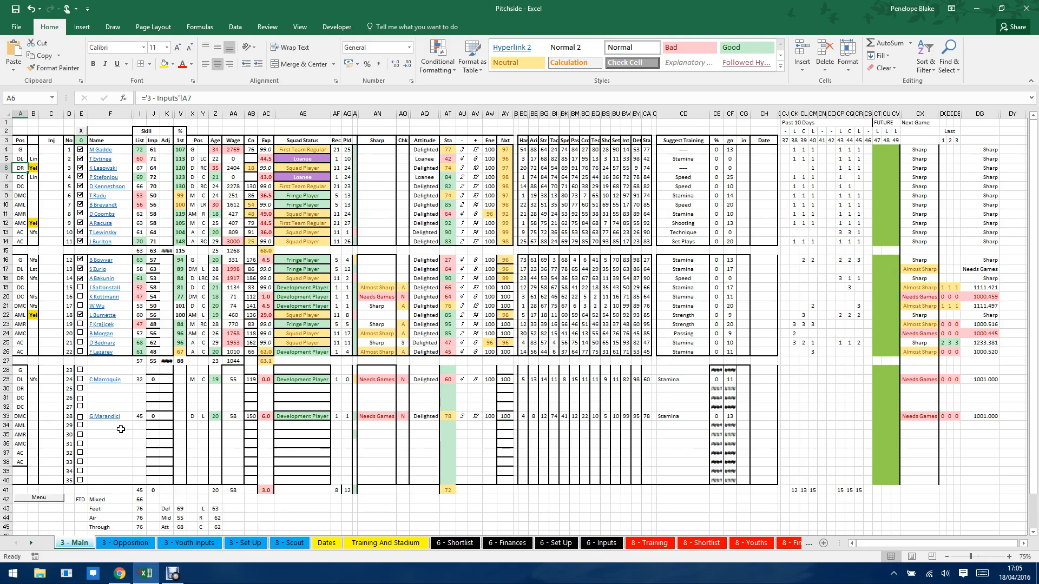
pyautogui.click(71, 177)
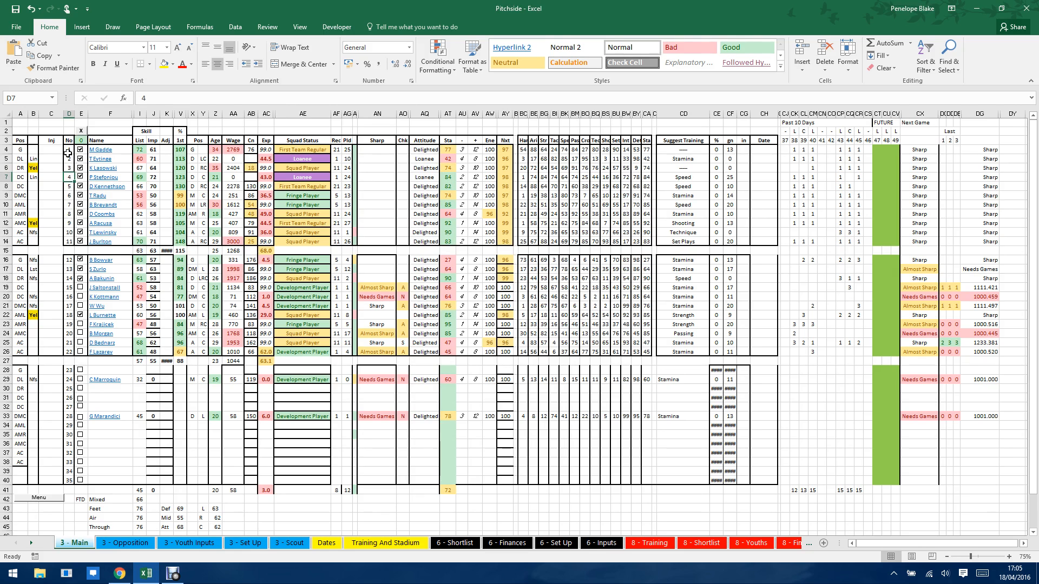
pyautogui.moveTo(68, 153); pyautogui.dragTo(71, 248)
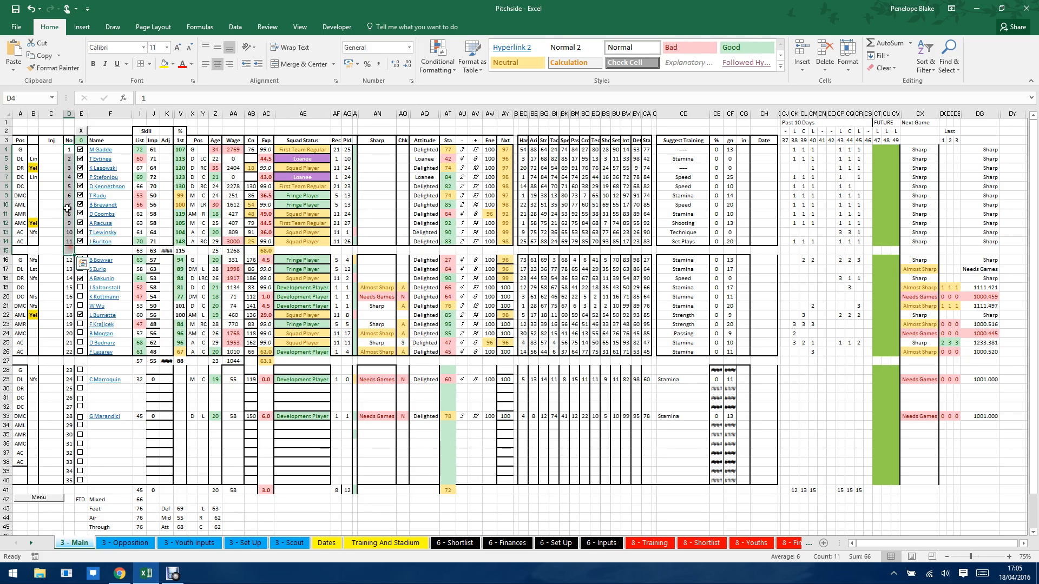
pyautogui.click(66, 207)
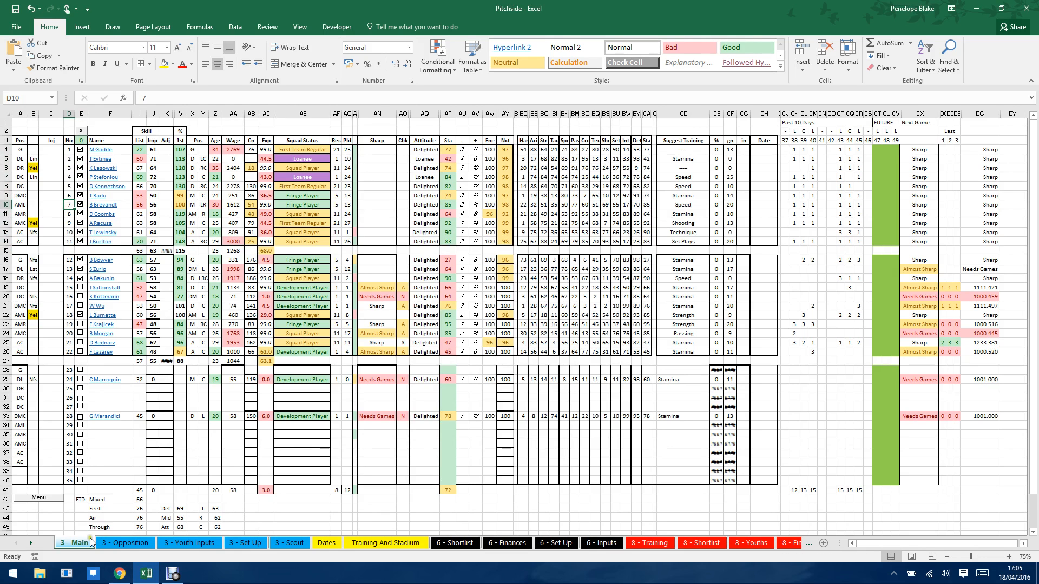
# Switch to Chrome, open the squad Selection page and sort the players by shirt number
pyautogui.click(120, 575)
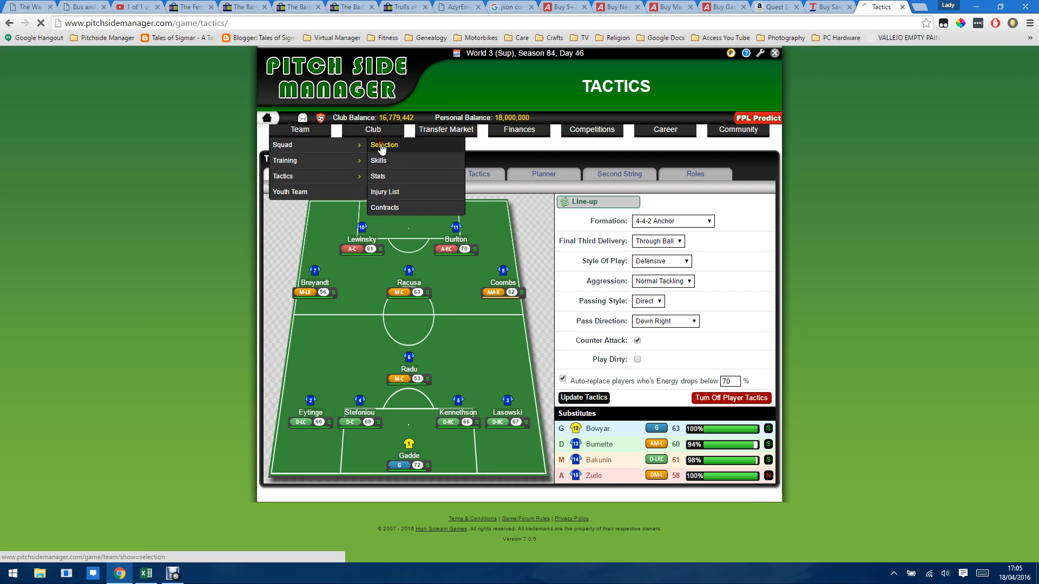
pyautogui.click(382, 146)
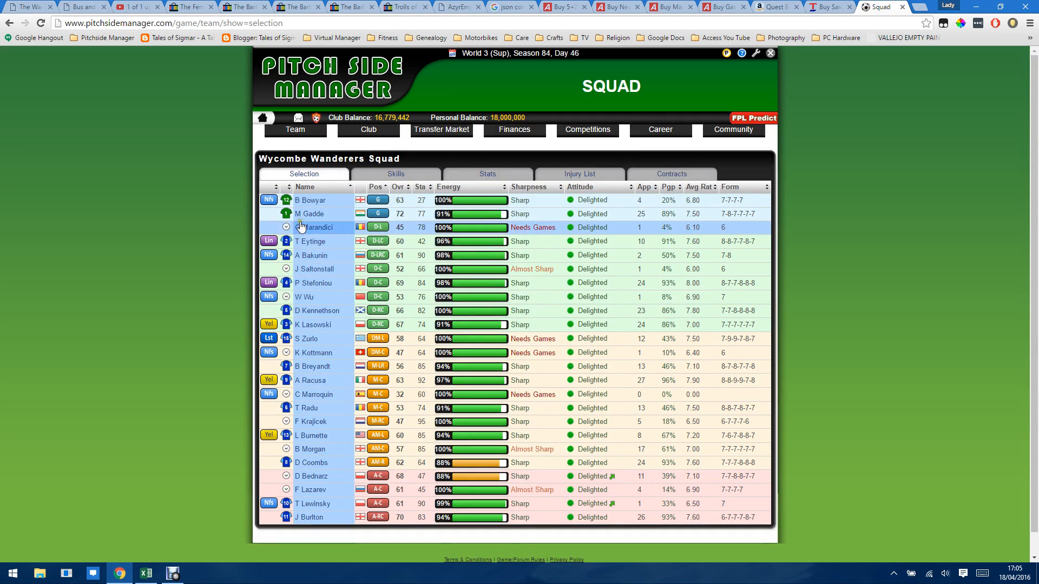
pyautogui.click(290, 187)
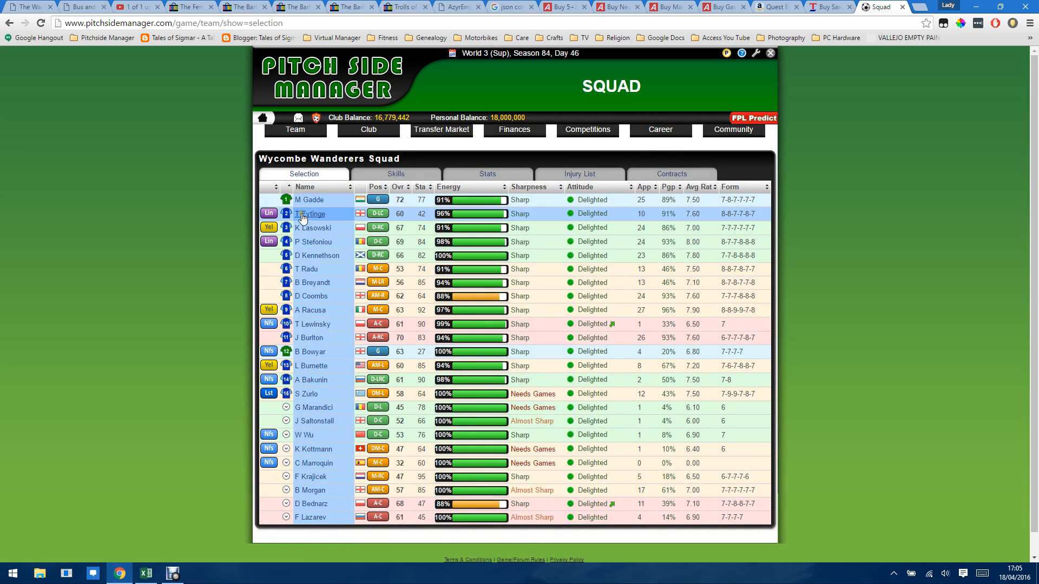
# Return to the Team Tactics page to compare the shirt numbers with the formation
pyautogui.moveTo(296, 130)
pyautogui.moveTo(311, 176)
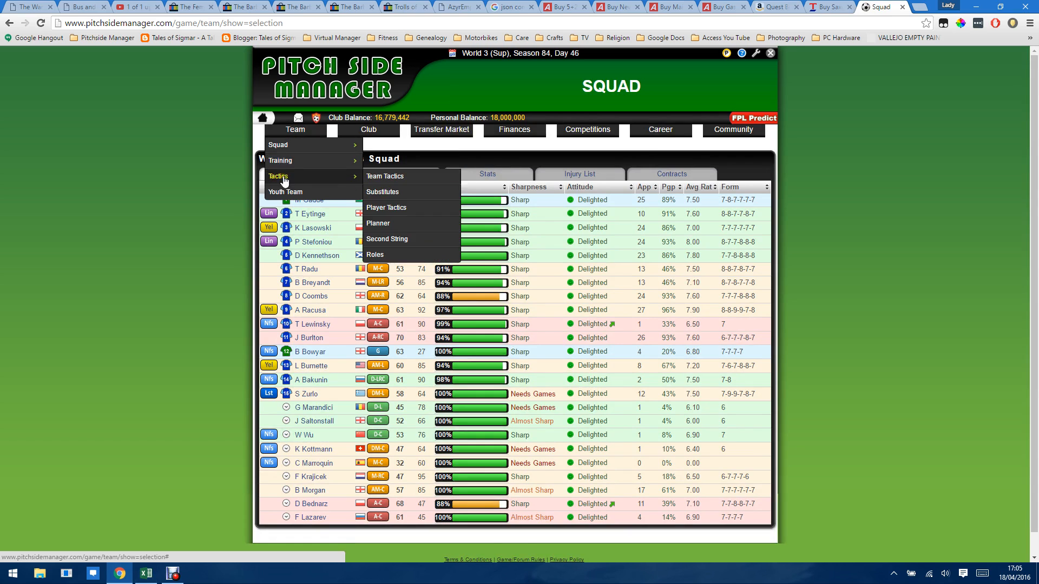
pyautogui.click(384, 179)
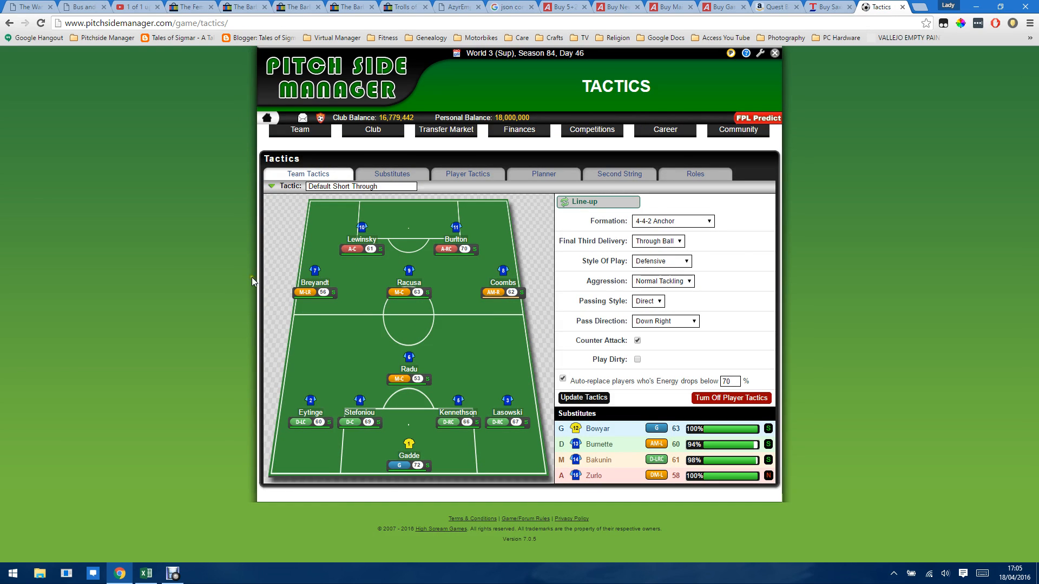
# Switch to the Pitchside workbook in Excel and examine the player status flags in column B
pyautogui.click(147, 574)
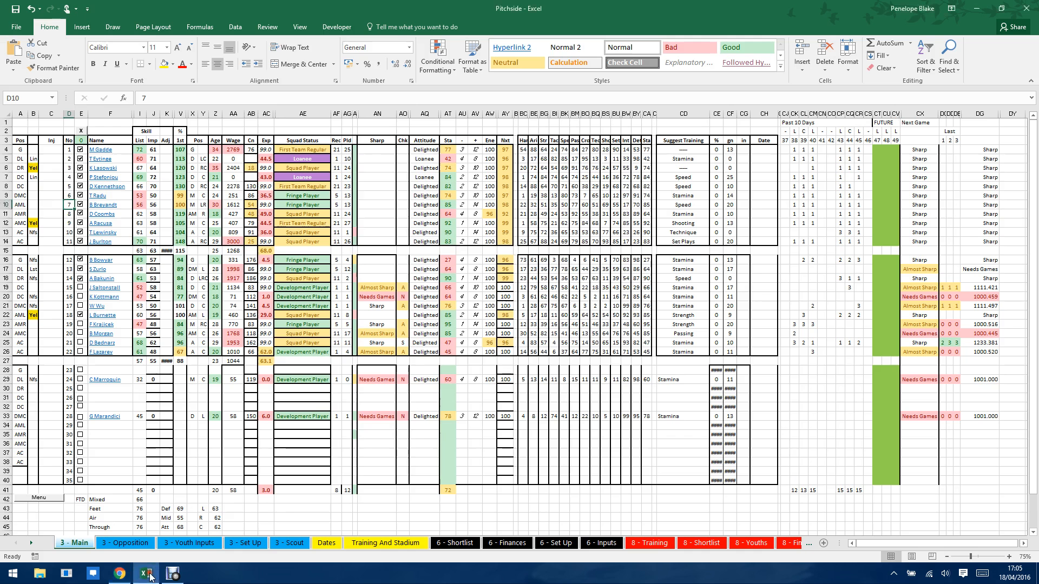
pyautogui.click(33, 114)
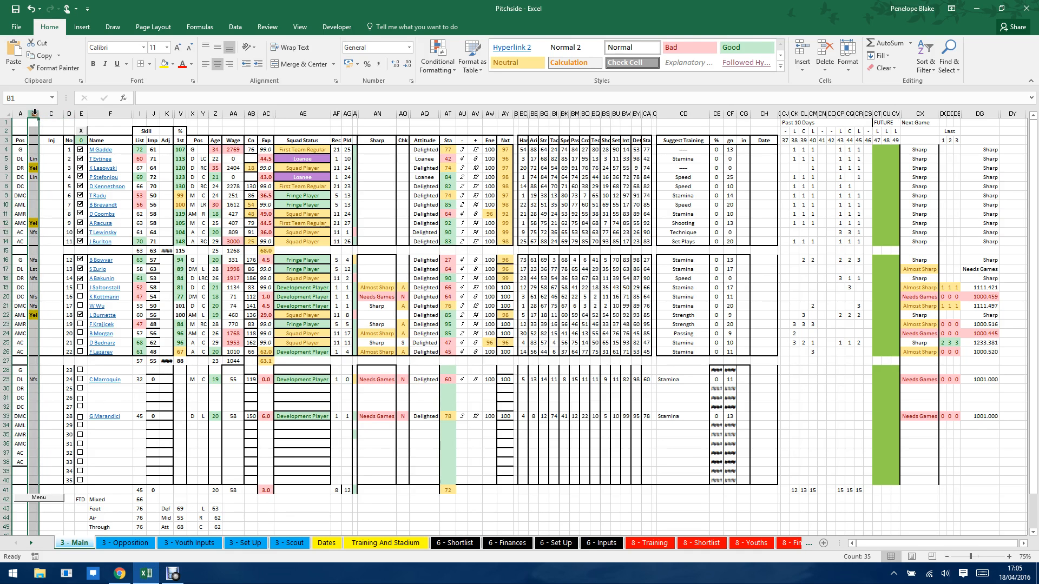
pyautogui.click(32, 287)
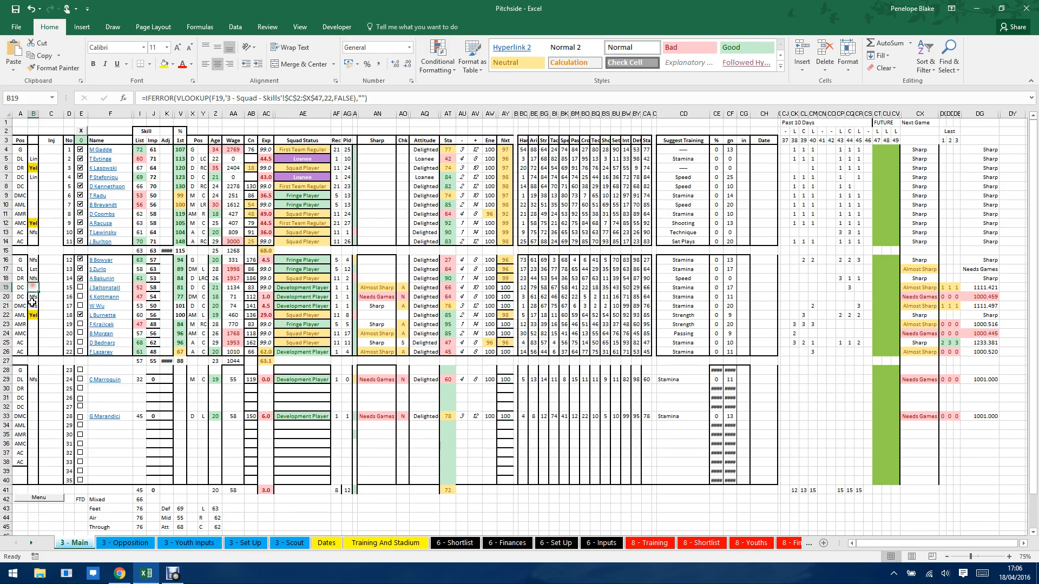
# Switch to Chrome, open the squad Selection page and read the descriptions of the players' status badges
pyautogui.click(119, 574)
pyautogui.moveTo(287, 133)
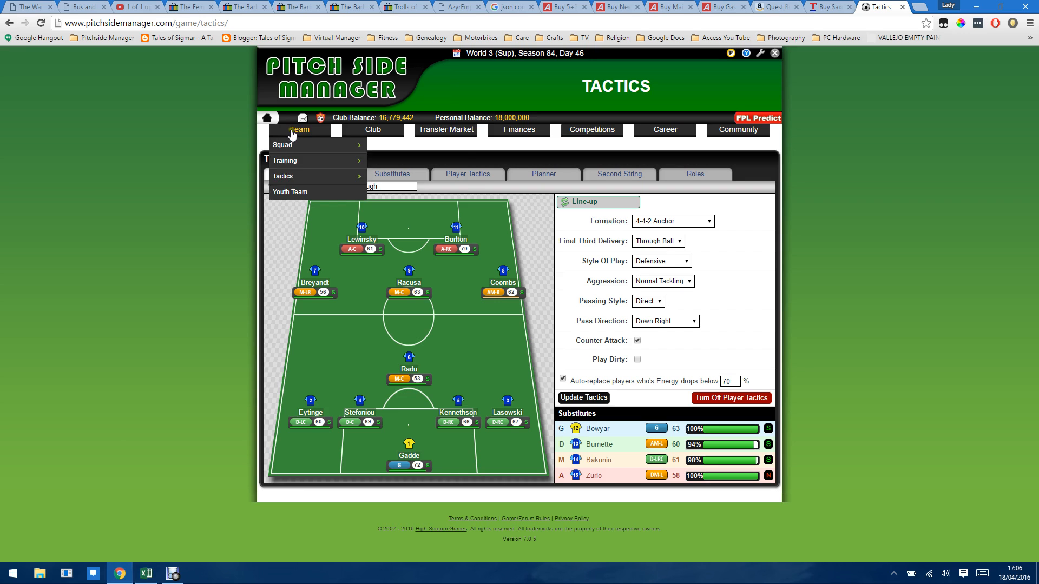
pyautogui.moveTo(325, 145)
pyautogui.click(389, 145)
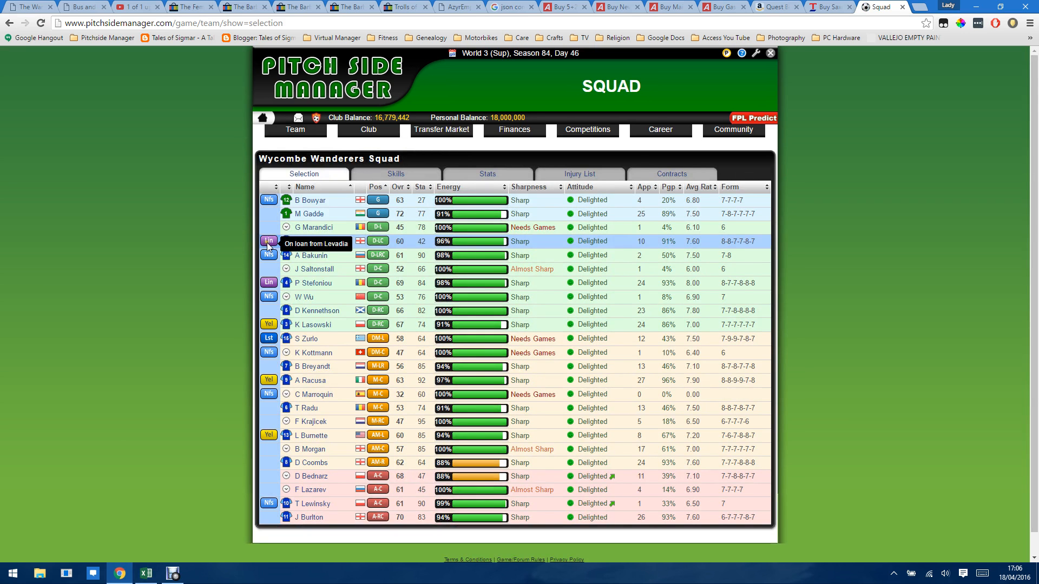
pyautogui.moveTo(270, 281)
pyautogui.moveTo(268, 301)
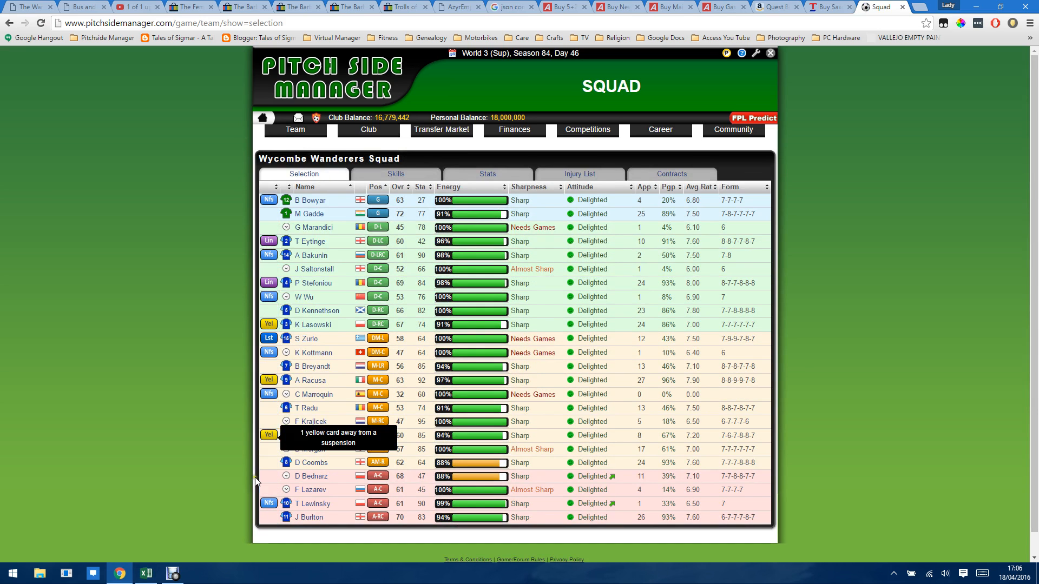
# Switch to the Pitchside workbook in Excel and review the FUTURE, Name, List and Imp columns
pyautogui.click(146, 573)
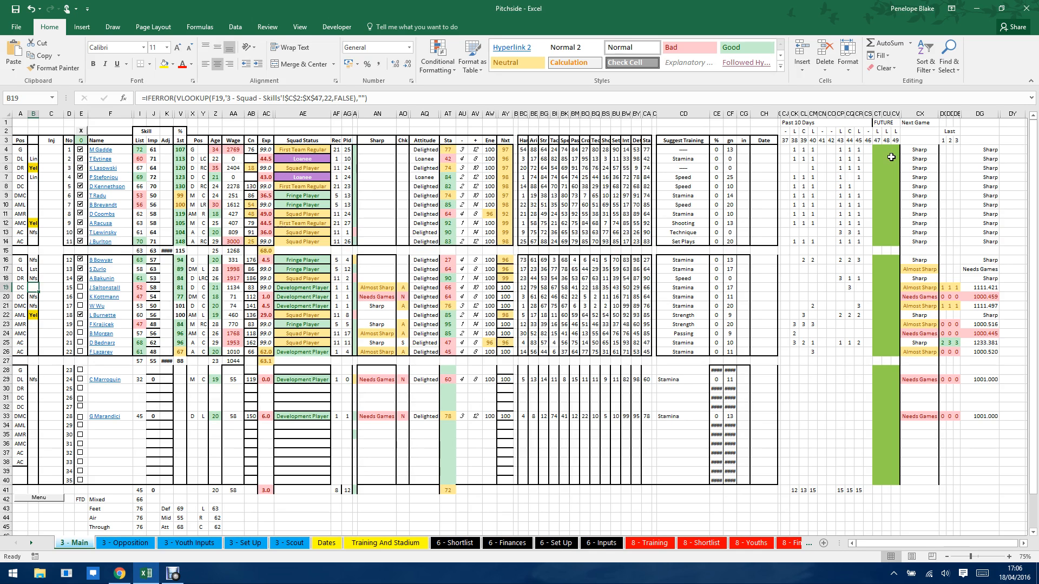
pyautogui.moveTo(886, 150); pyautogui.dragTo(888, 186)
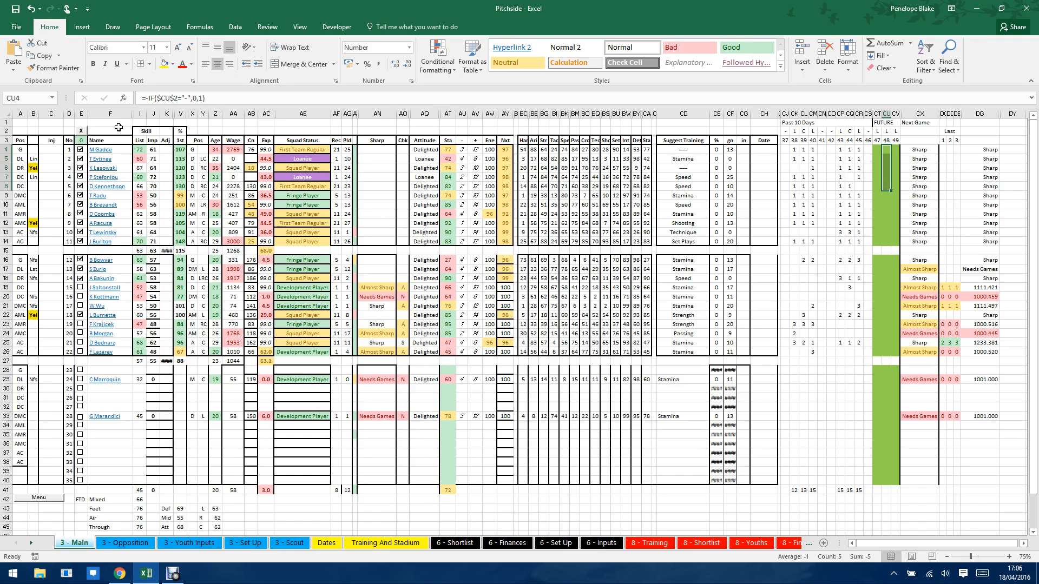
pyautogui.moveTo(119, 130); pyautogui.dragTo(121, 457)
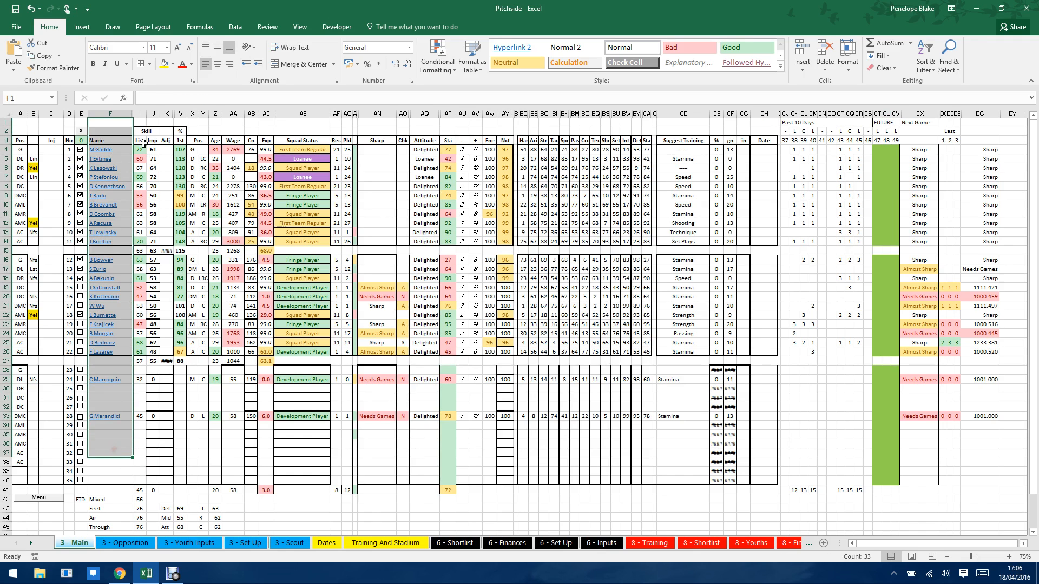
pyautogui.moveTo(139, 149); pyautogui.dragTo(139, 481)
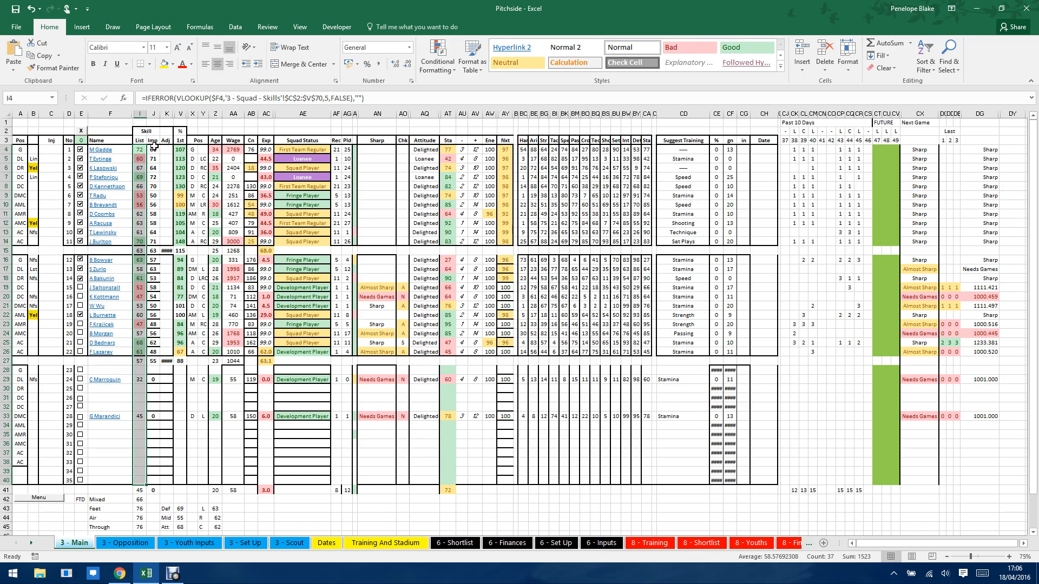
pyautogui.moveTo(153, 147); pyautogui.dragTo(160, 406)
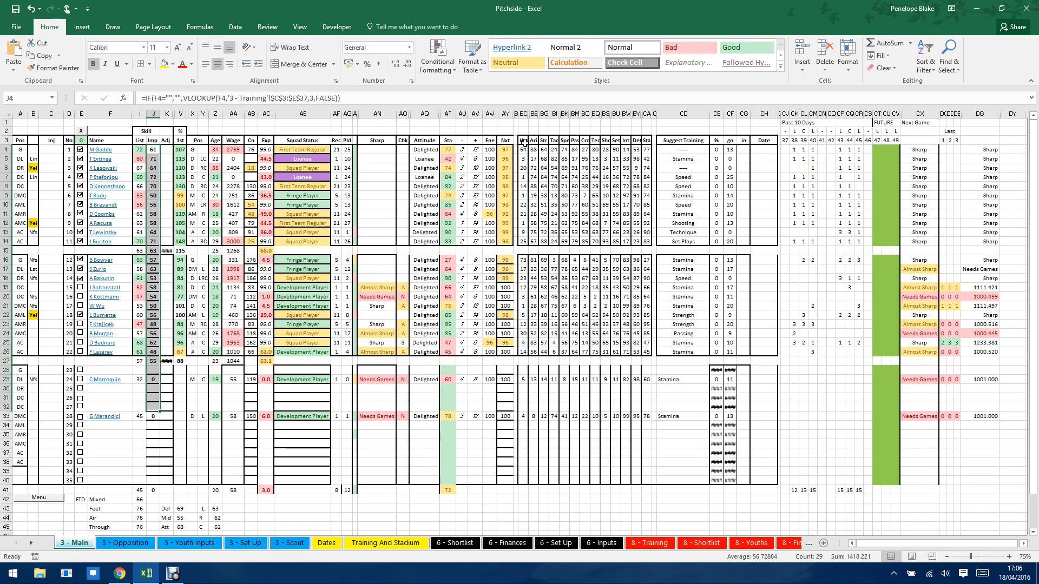
# Examine the individual skill columns from Han to Sta, including their lookup formulas, and the Imp formula in J4
pyautogui.moveTo(523, 141); pyautogui.dragTo(635, 141)
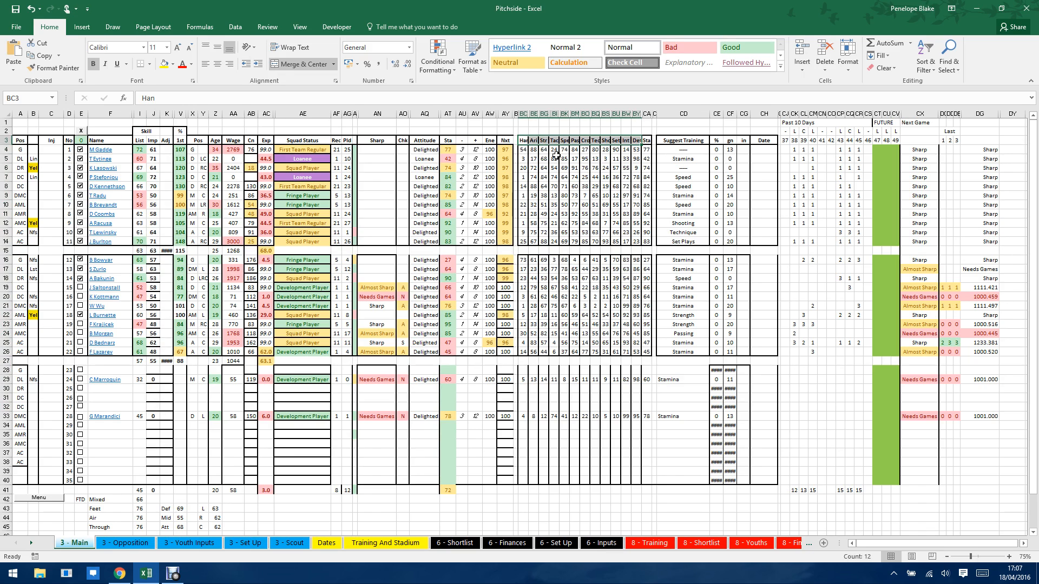
pyautogui.click(524, 150)
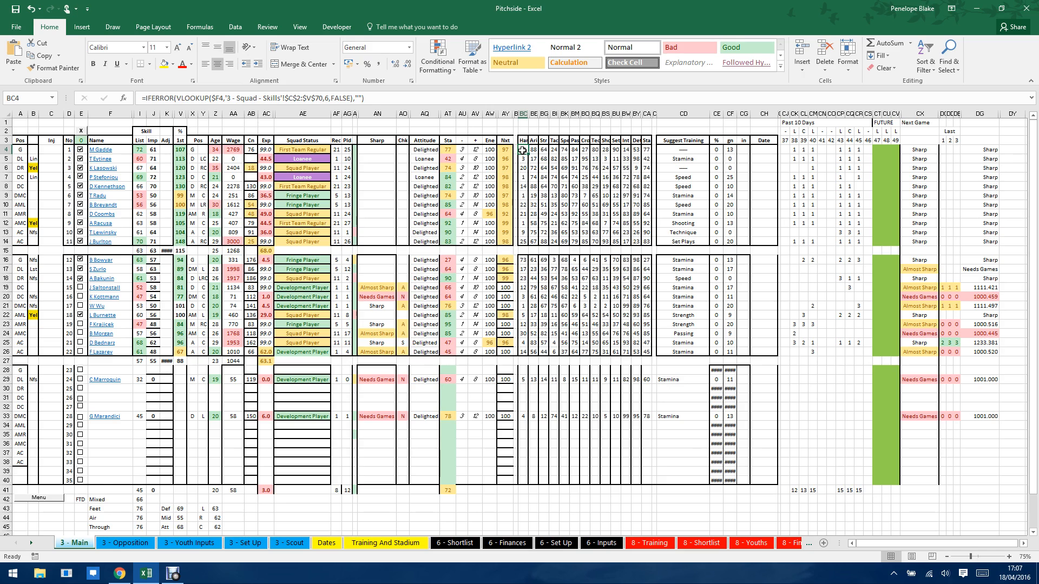
pyautogui.click(534, 149)
pyautogui.click(604, 149)
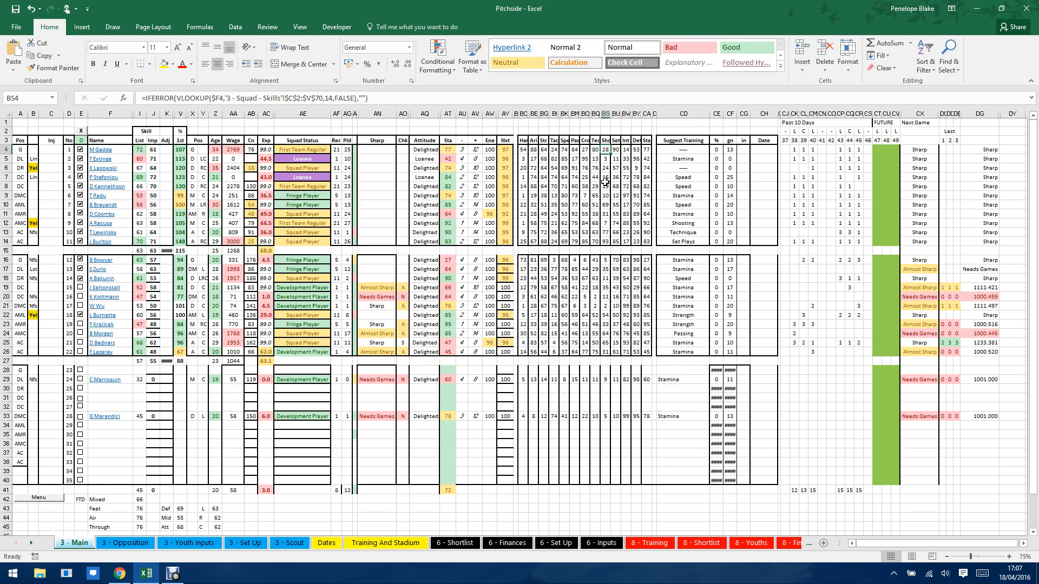
pyautogui.moveTo(646, 141); pyautogui.dragTo(648, 244)
pyautogui.click(646, 126)
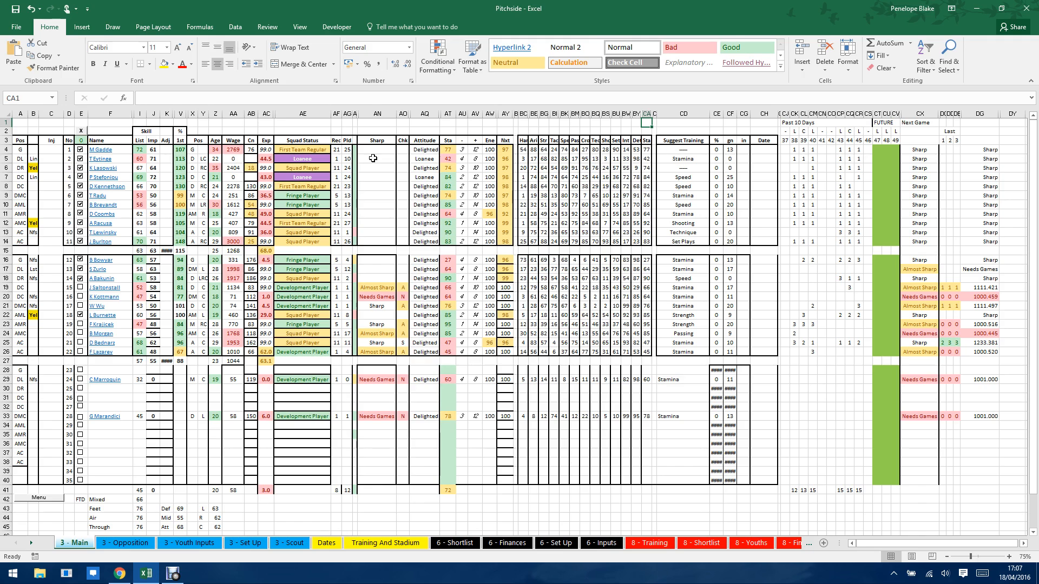
pyautogui.click(152, 150)
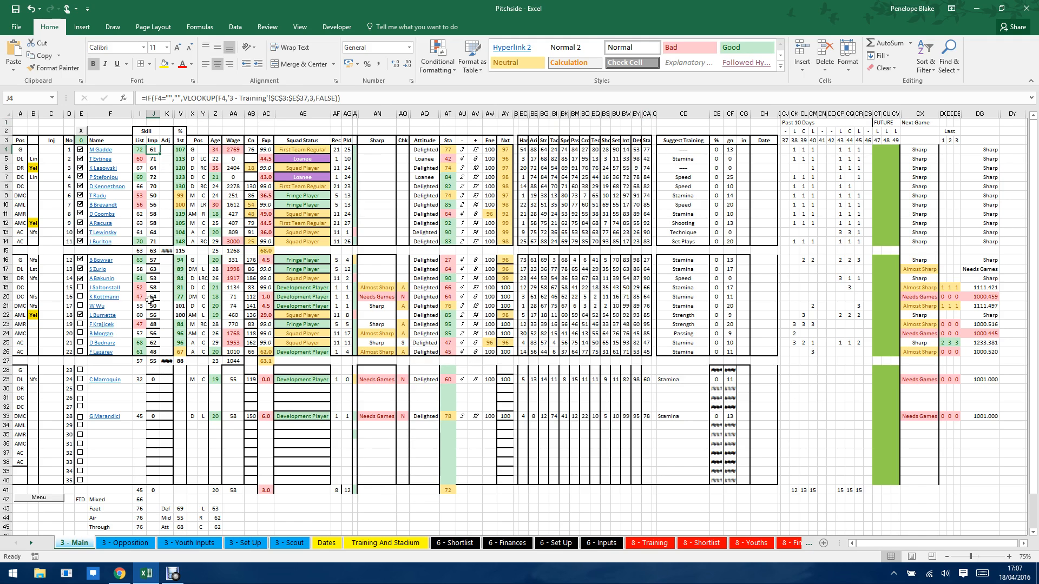
# Copy the player name from cell F17 into the empty cell F34
pyautogui.click(120, 269)
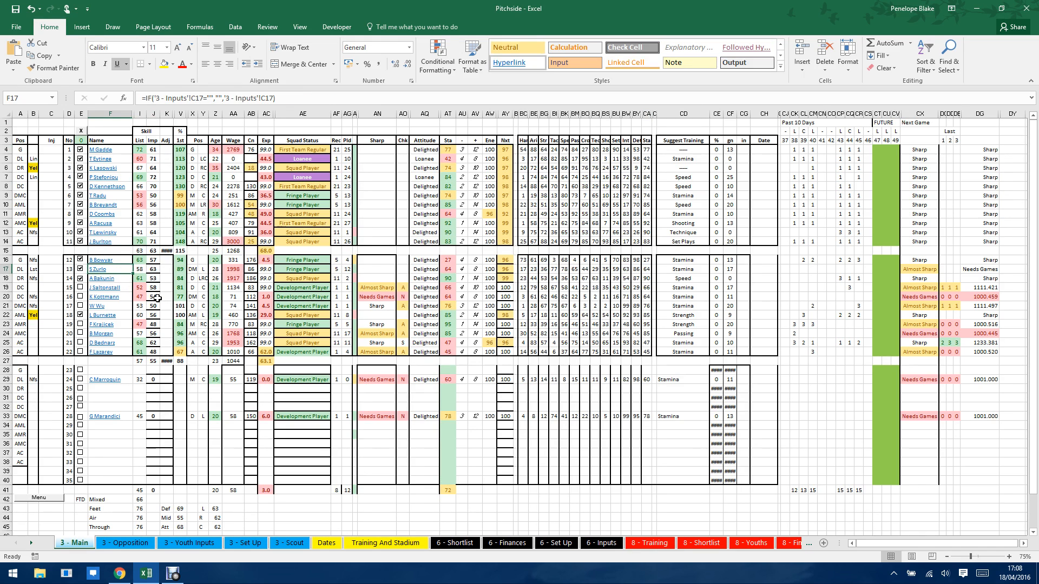
pyautogui.hotkey('ctrl', 'c')
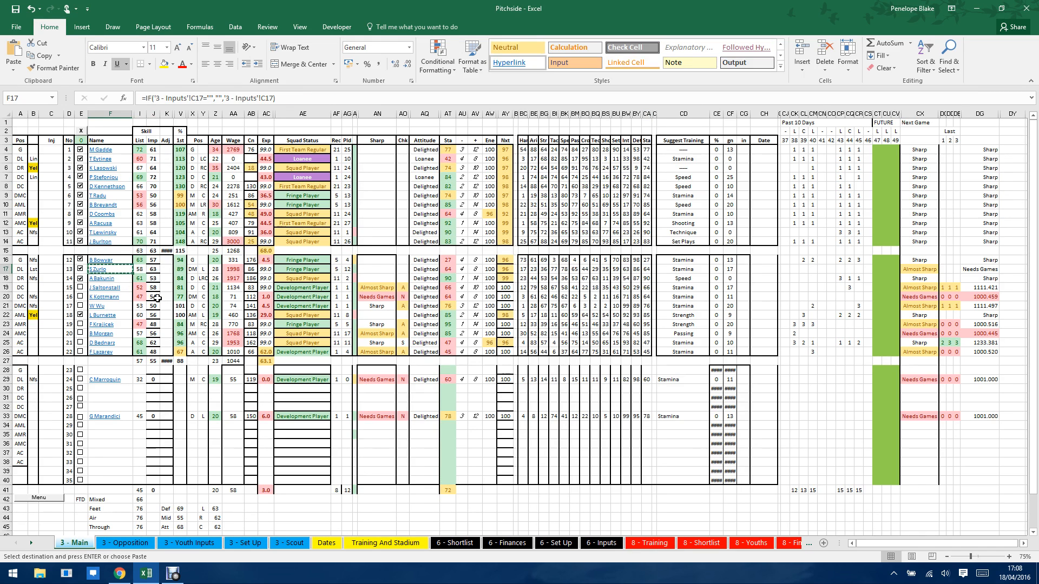
pyautogui.press('Down')
pyautogui.press('Down')
pyautogui.press('Down')
pyautogui.press('Down')
pyautogui.press('Down')
pyautogui.press('Down')
pyautogui.press('Down')
pyautogui.press('Down')
pyautogui.press('Down')
pyautogui.press('Down')
pyautogui.press('Down')
pyautogui.press('Down')
pyautogui.press('Down')
pyautogui.press('Down')
pyautogui.press('Down')
pyautogui.press('Down')
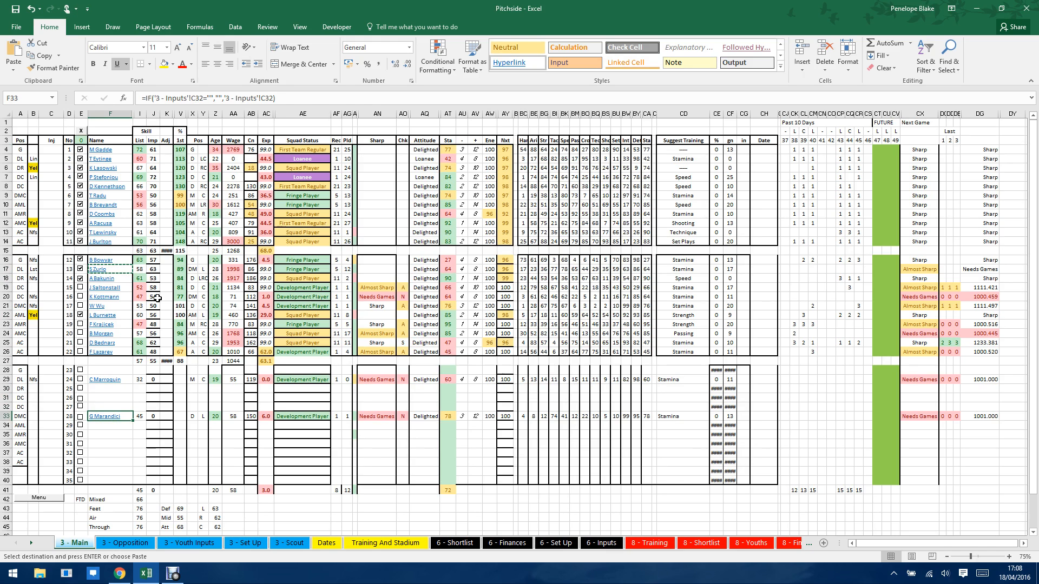
pyautogui.press('Down')
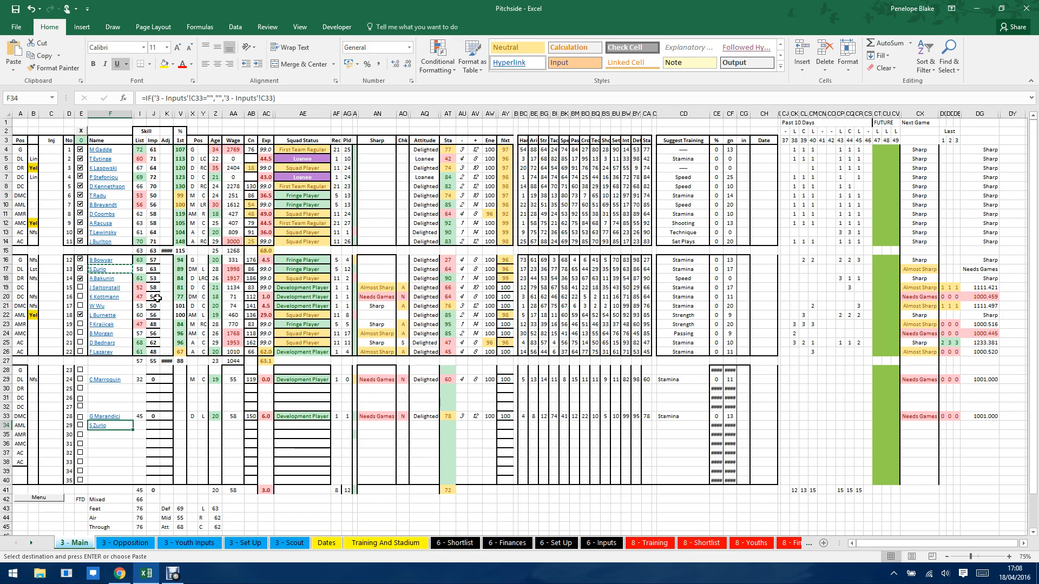
# Undo the pasting of the player name into cell F34 of the main sheet
pyautogui.hotkey('ctrl', 'v')
pyautogui.hotkey('ctrl', 'z')
pyautogui.click(108, 399)
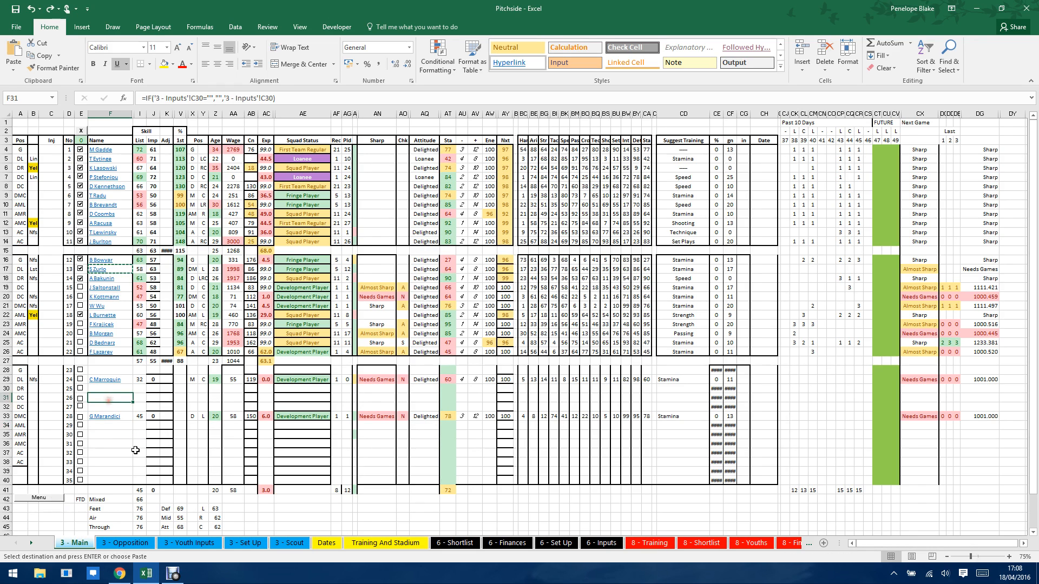
# Examine the formulas behind the Name cells from F31 down to F39, which pull from the World 3 Inputs sheet
pyautogui.press('Down')
pyautogui.press('Down')
pyautogui.press('Down')
pyautogui.press('Down')
pyautogui.press('Down')
pyautogui.press('Down')
pyautogui.press('Down')
pyautogui.press('Down')
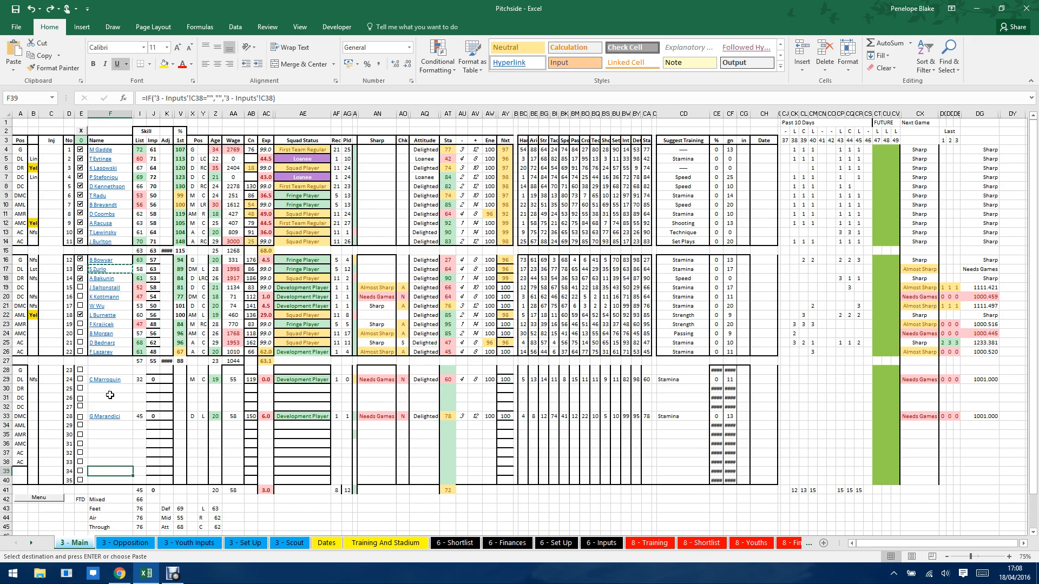
pyautogui.click(103, 429)
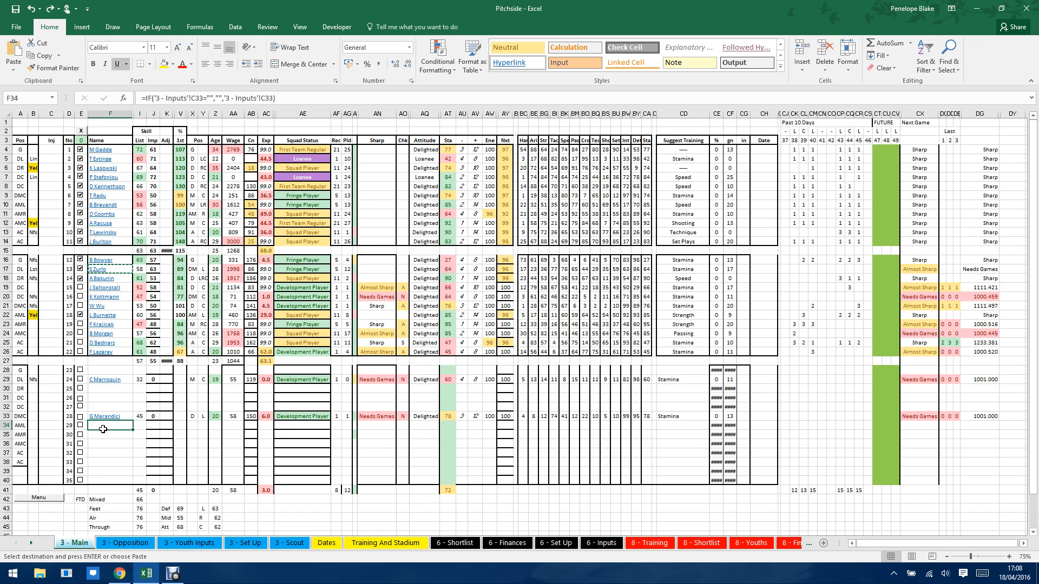
pyautogui.press('Down')
pyautogui.press('Down')
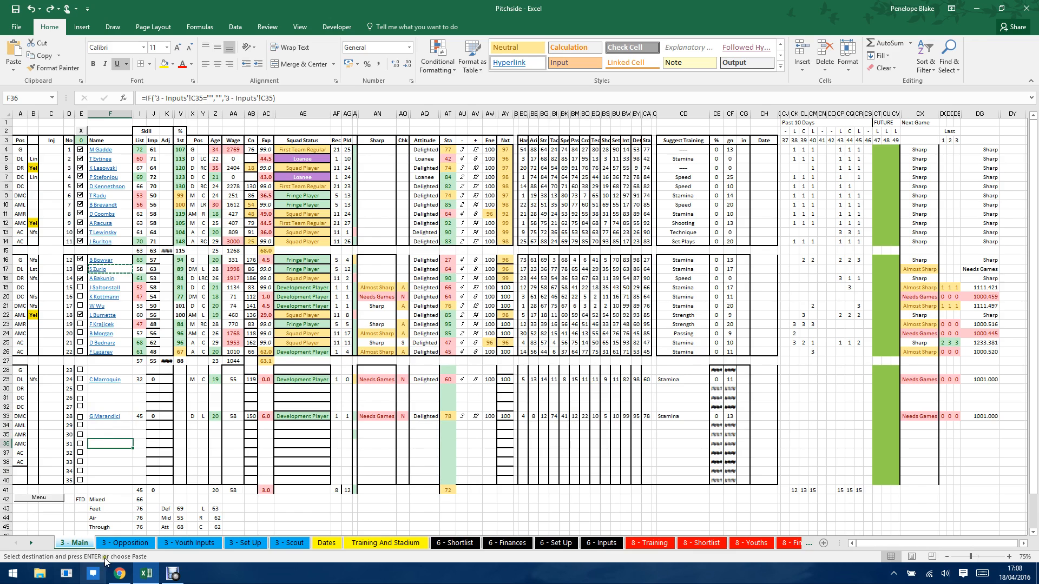
# On the World 3 Inputs sheet, copy the player name from cell C17 into cells C33:C37
pyautogui.click(42, 501)
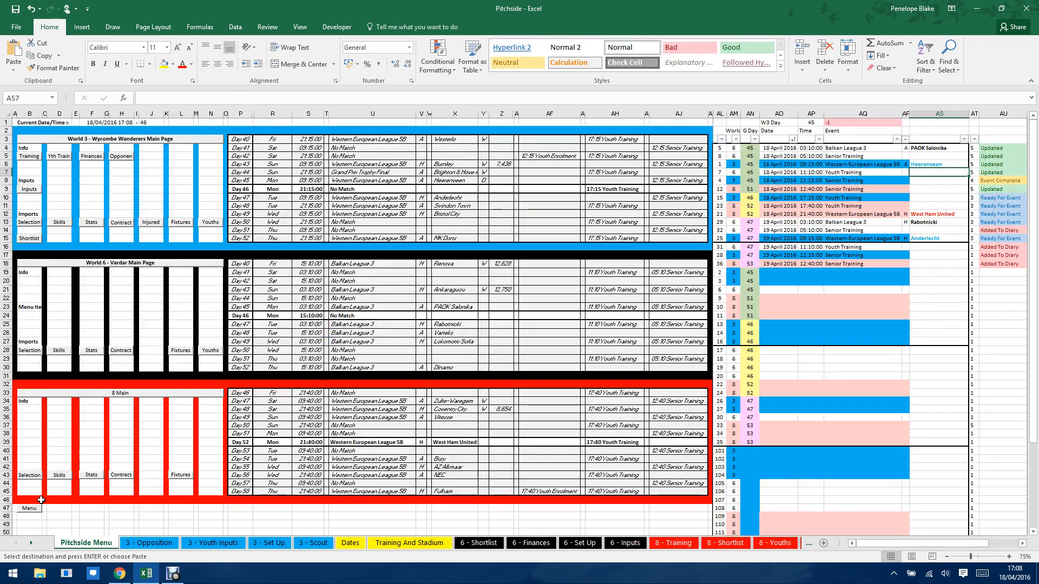
pyautogui.click(30, 189)
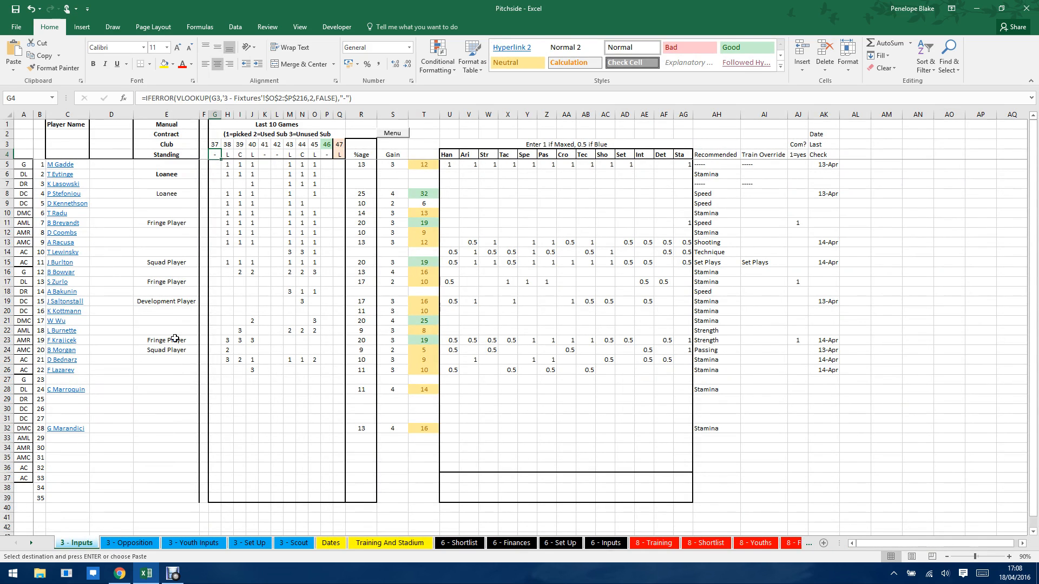
pyautogui.click(77, 281)
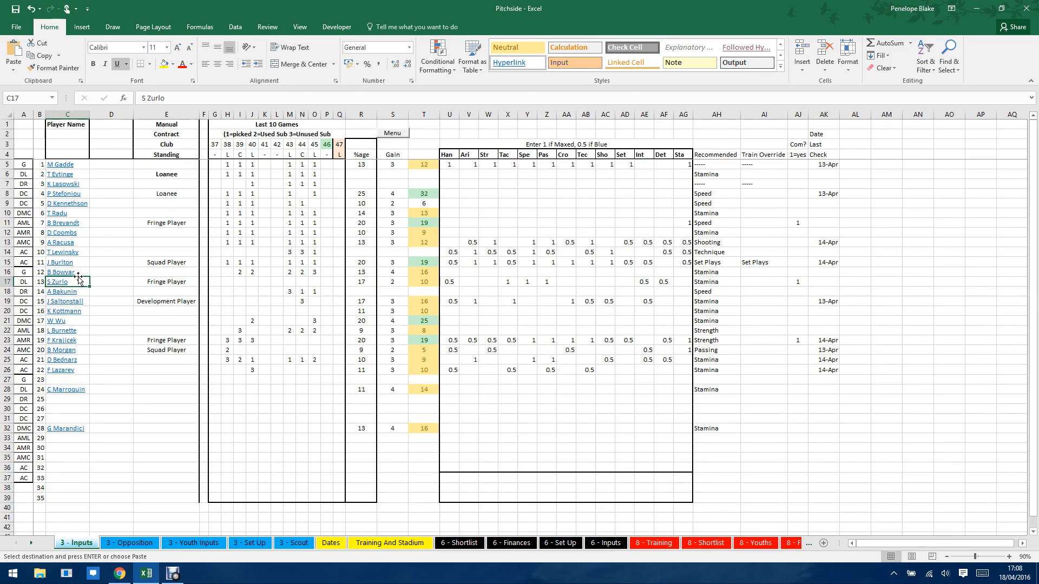
pyautogui.press('Down')
pyautogui.press('Down')
pyautogui.press('Down')
pyautogui.press('Down')
pyautogui.press('Down')
pyautogui.press('Down')
pyautogui.press('Down')
pyautogui.press('Down')
pyautogui.press('Down')
pyautogui.press('Down')
pyautogui.press('Down')
pyautogui.press('Down')
pyautogui.press('Down')
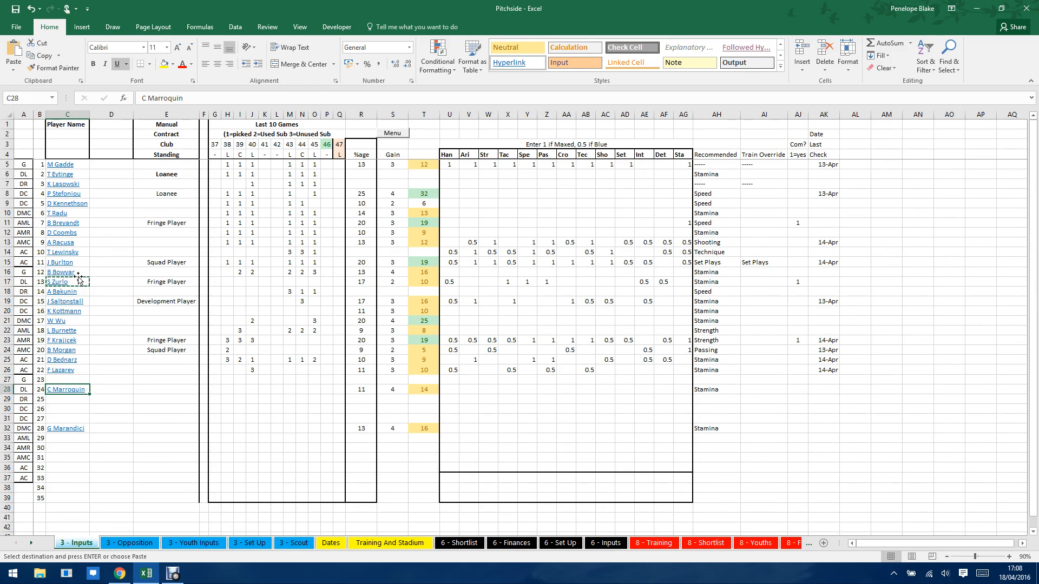
pyautogui.press('Down')
pyautogui.press('Down')
pyautogui.press('Down')
pyautogui.hotkey('shift', 'Down')
pyautogui.hotkey('shift', 'Down')
pyautogui.hotkey('shift', 'Down')
pyautogui.hotkey('shift', 'Down')
pyautogui.hotkey('shift', 'Down')
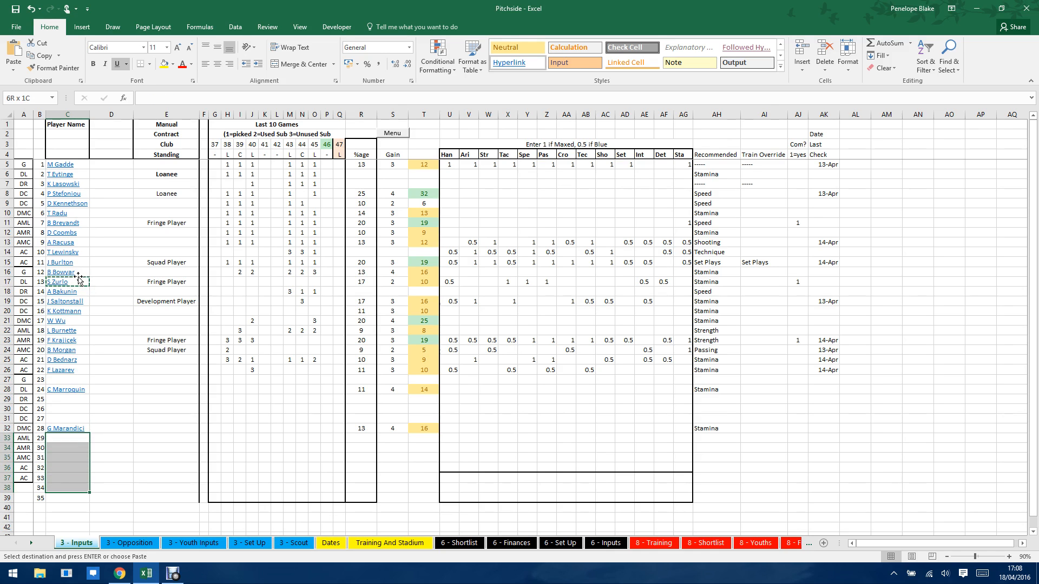
pyautogui.hotkey('shift', 'Up')
pyautogui.hotkey('ctrl', 'v')
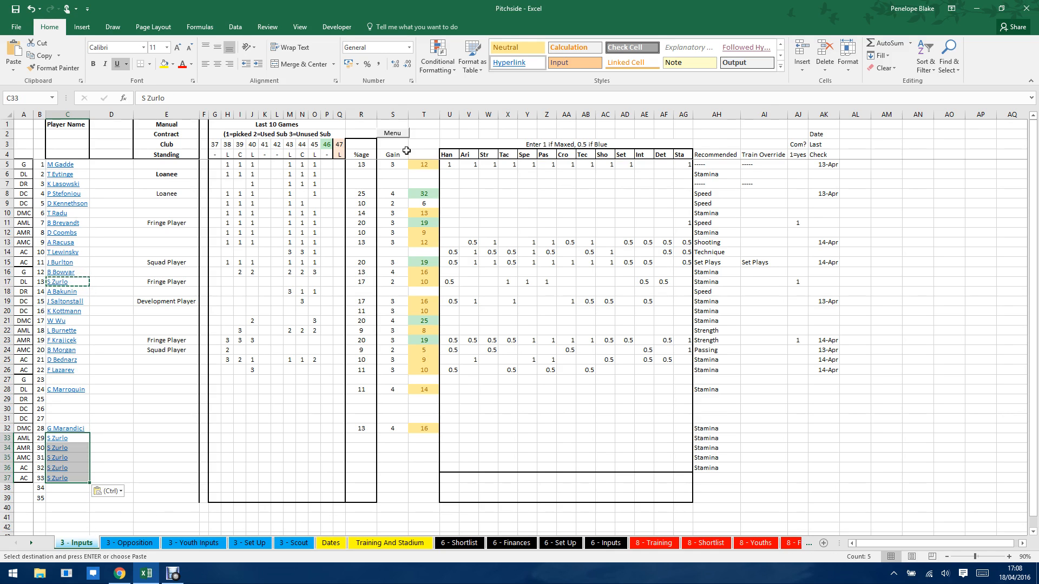
# Check the Imp formula in J17 on the World 3 main page, and view the player's position ratings on the Training sheet
pyautogui.click(393, 135)
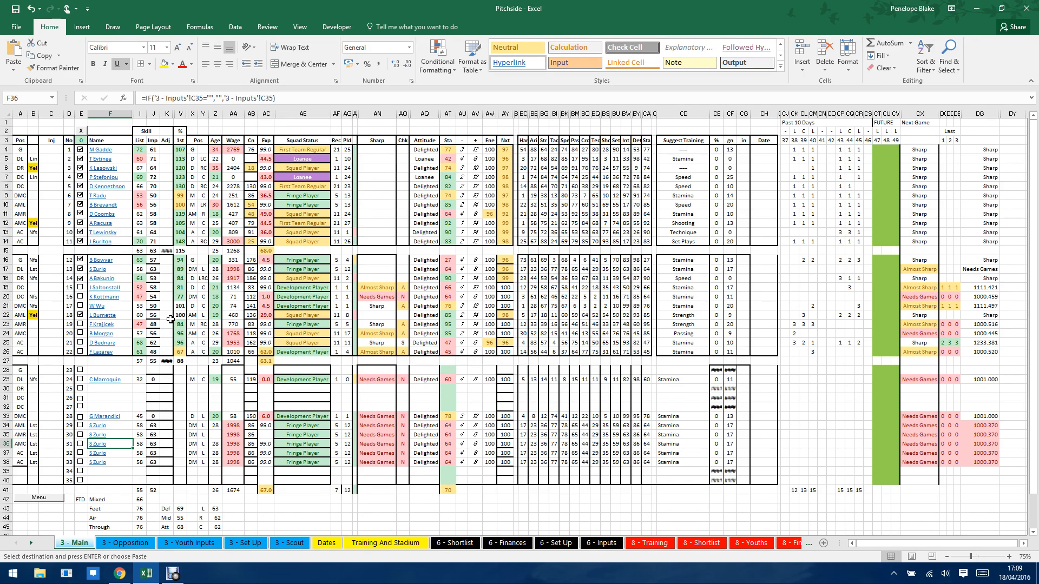
pyautogui.click(154, 269)
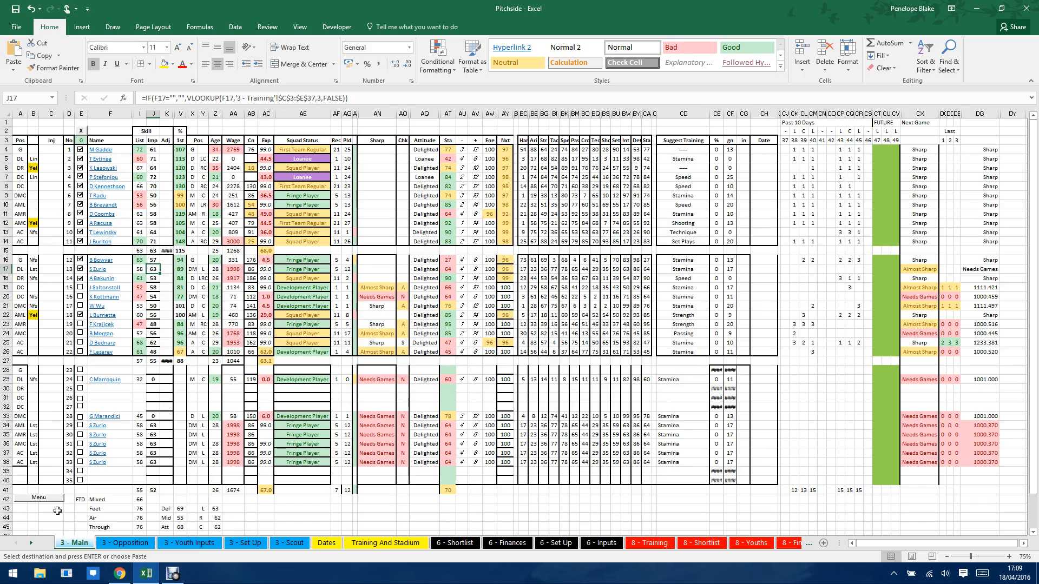
pyautogui.click(40, 497)
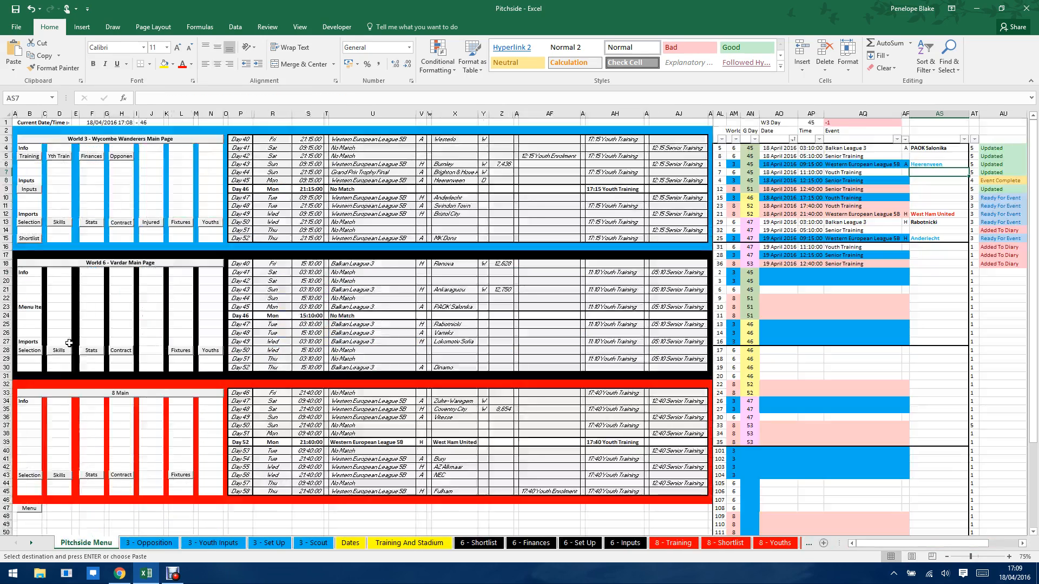
pyautogui.click(29, 156)
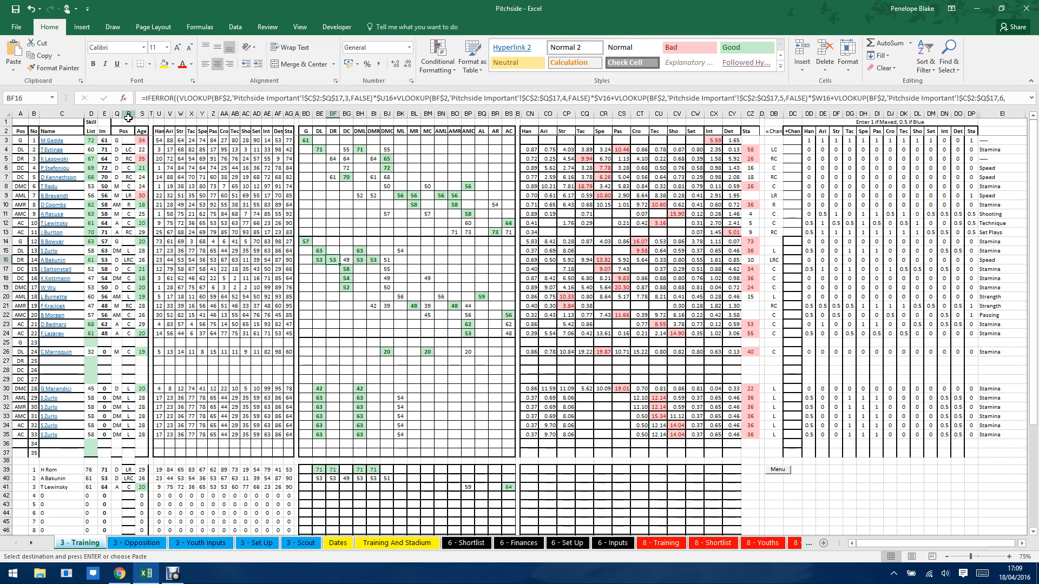
pyautogui.click(778, 470)
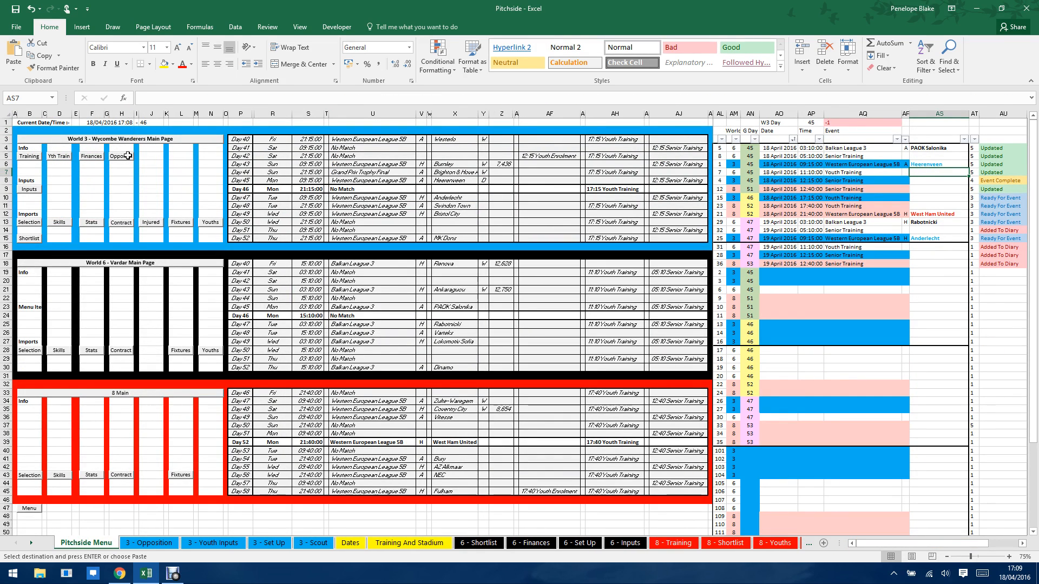
# Clear the player names from cells C33:C37 on the World 3 Inputs sheet
pyautogui.click(29, 189)
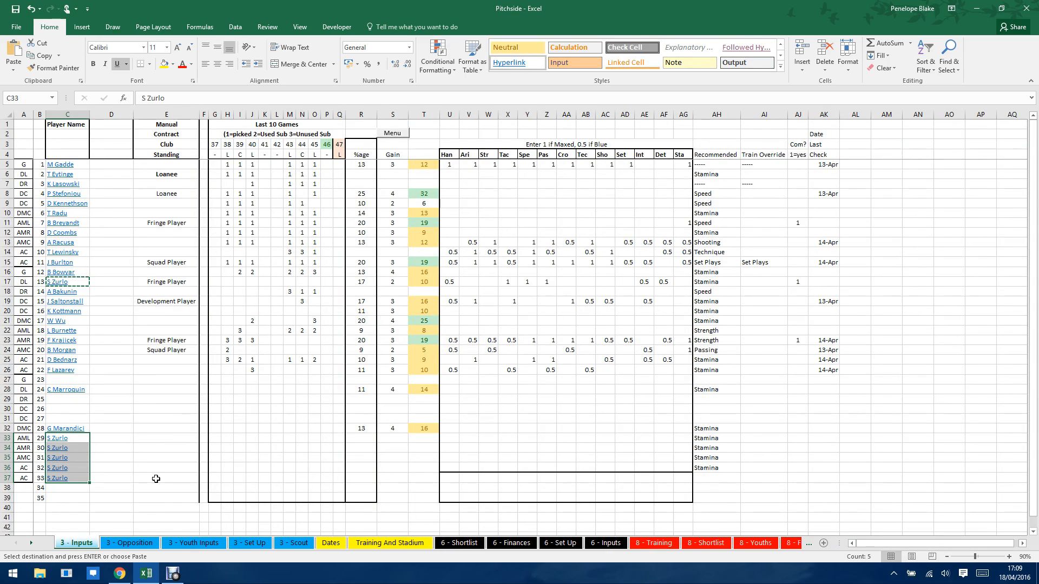
pyautogui.press('Delete')
pyautogui.click(111, 359)
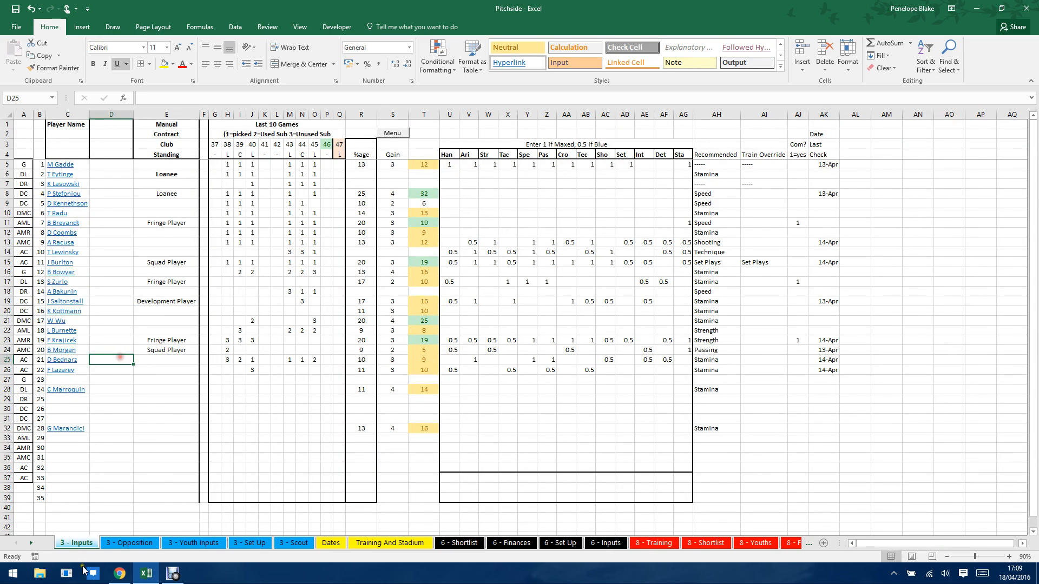
# Return to the World 3 main page and review the Inj column and the player numbers in the No column
pyautogui.click(393, 135)
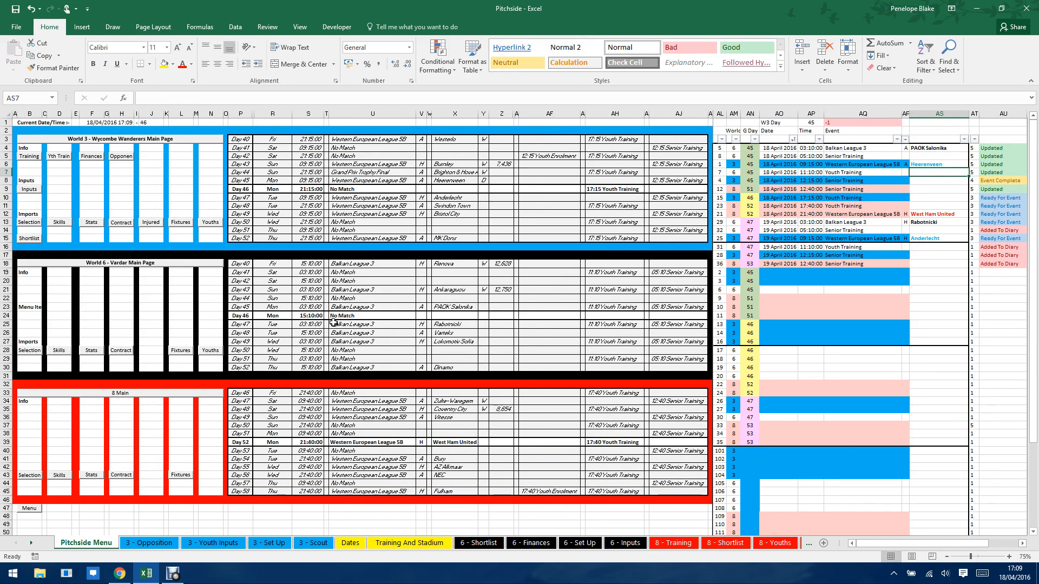
pyautogui.click(117, 142)
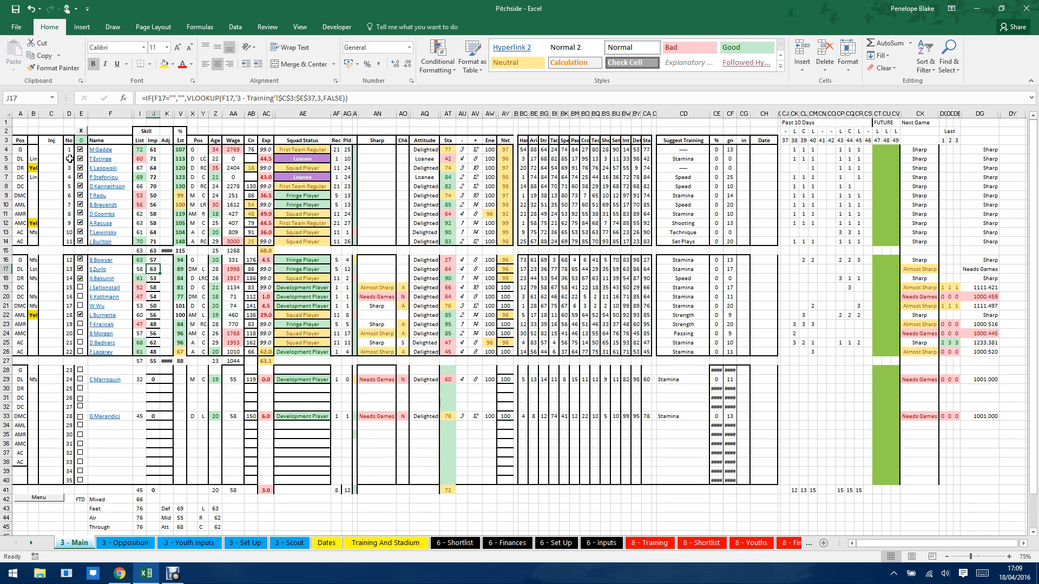
pyautogui.moveTo(33, 150); pyautogui.dragTo(54, 280)
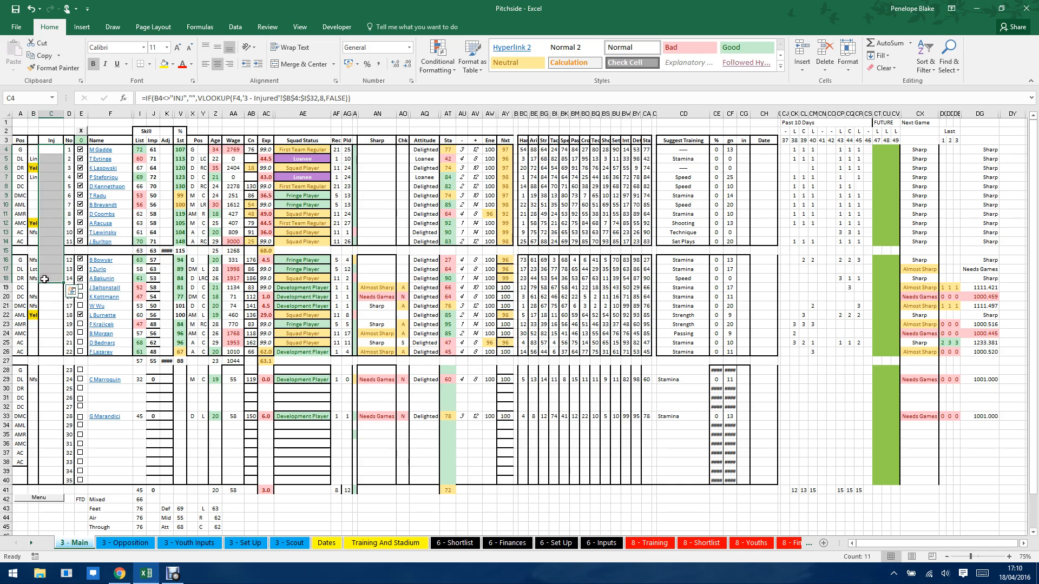
pyautogui.moveTo(68, 151); pyautogui.dragTo(81, 486)
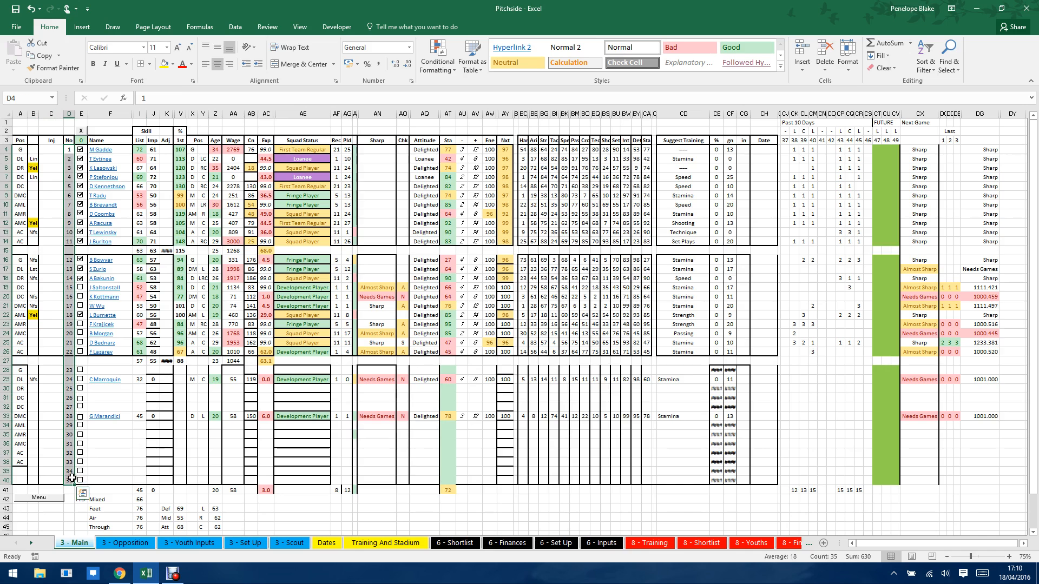
pyautogui.click(70, 151)
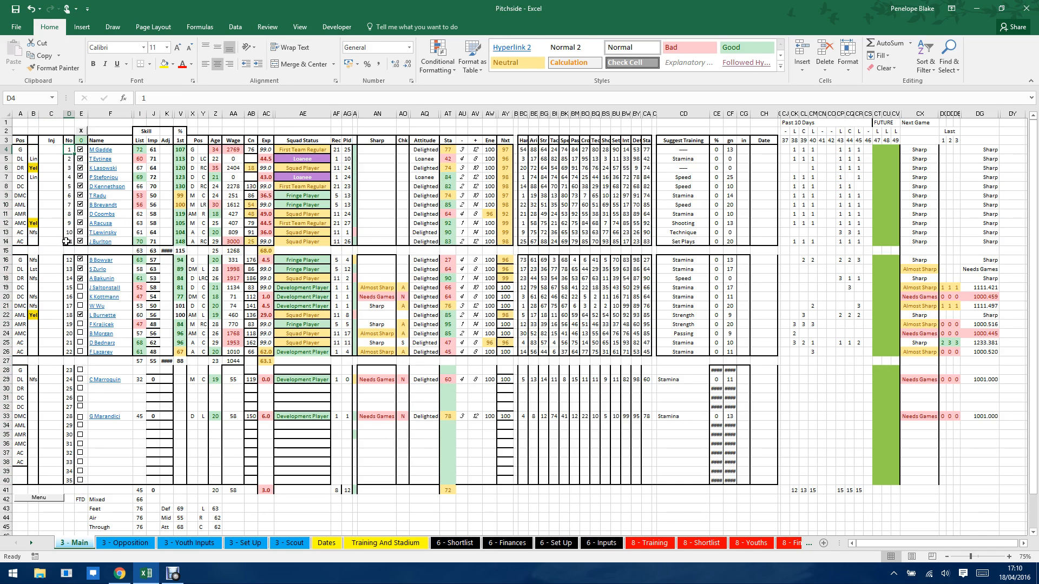
pyautogui.moveTo(66, 242); pyautogui.dragTo(68, 151)
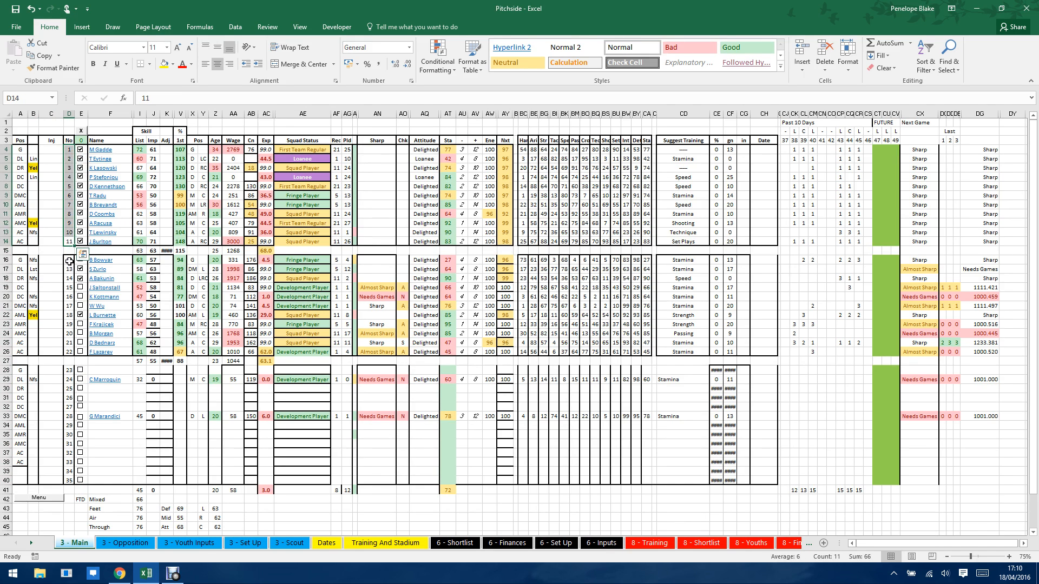
pyautogui.moveTo(69, 262); pyautogui.dragTo(64, 426)
pyautogui.click(54, 381)
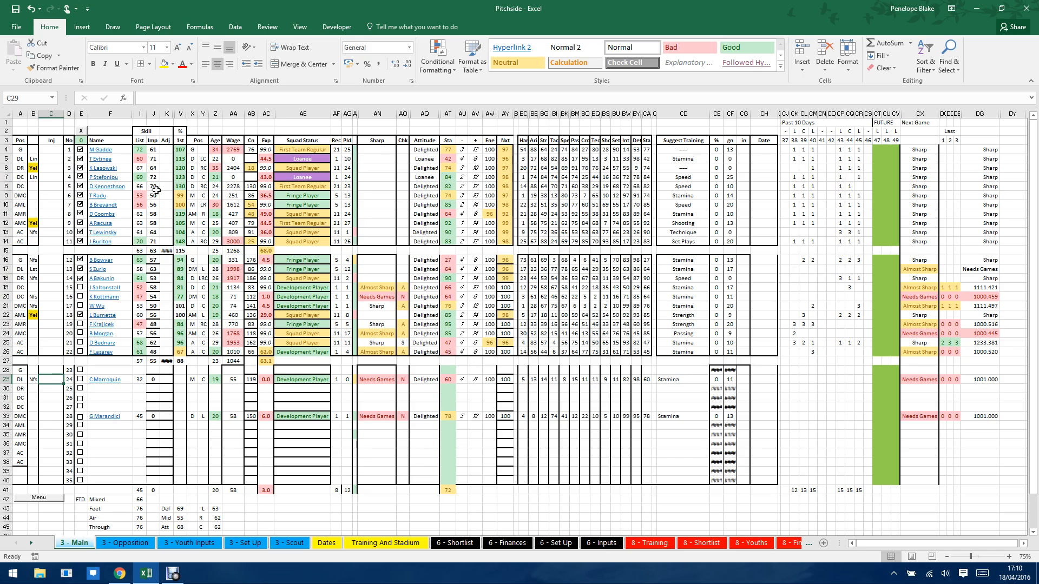
# Examine the % 1st formulas in V4 and V16 together with the Imp cells J4 and J16 they compare
pyautogui.moveTo(182, 149); pyautogui.dragTo(181, 242)
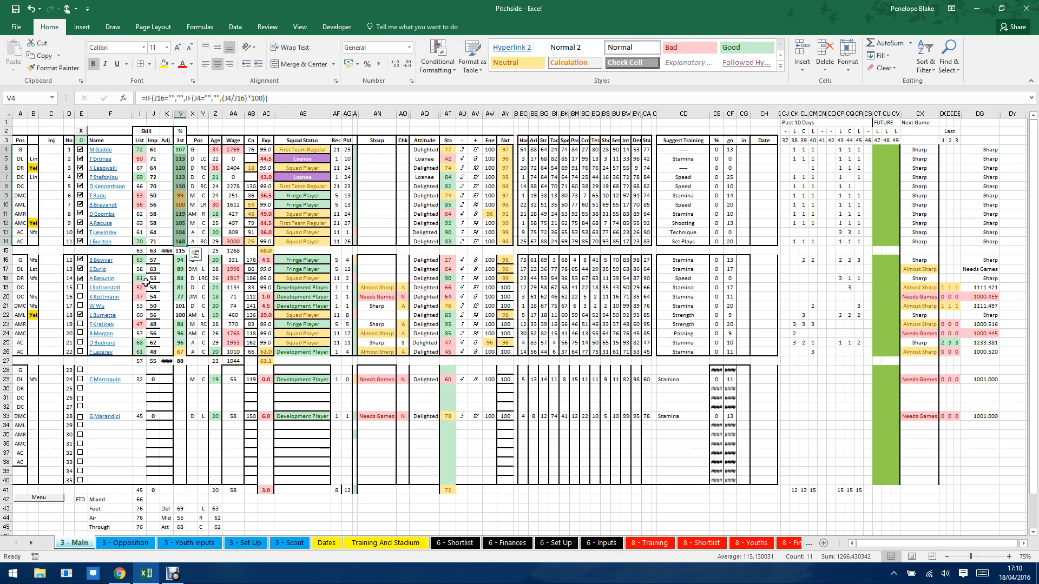
pyautogui.click(50, 262)
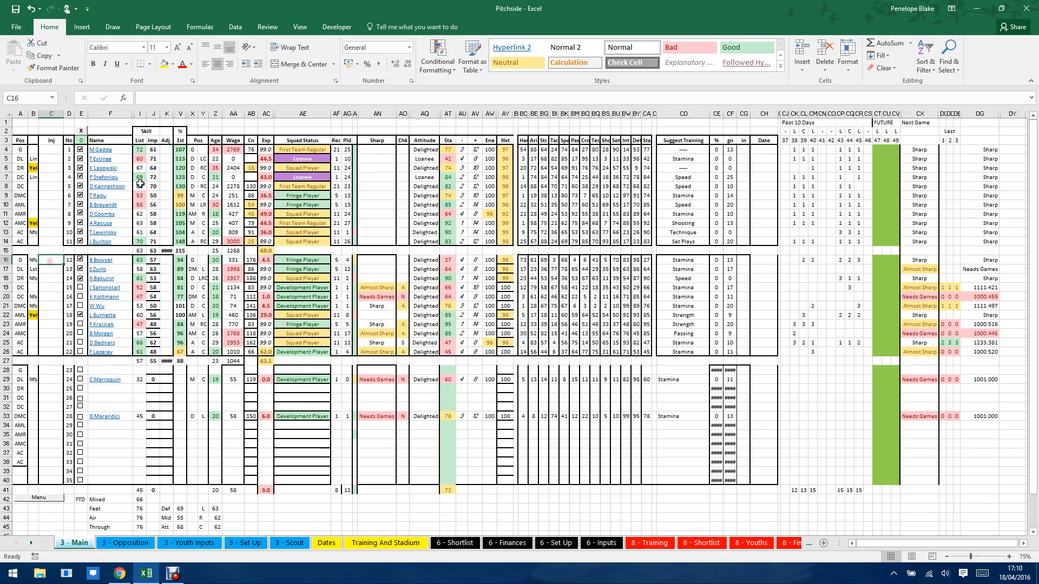
pyautogui.click(156, 151)
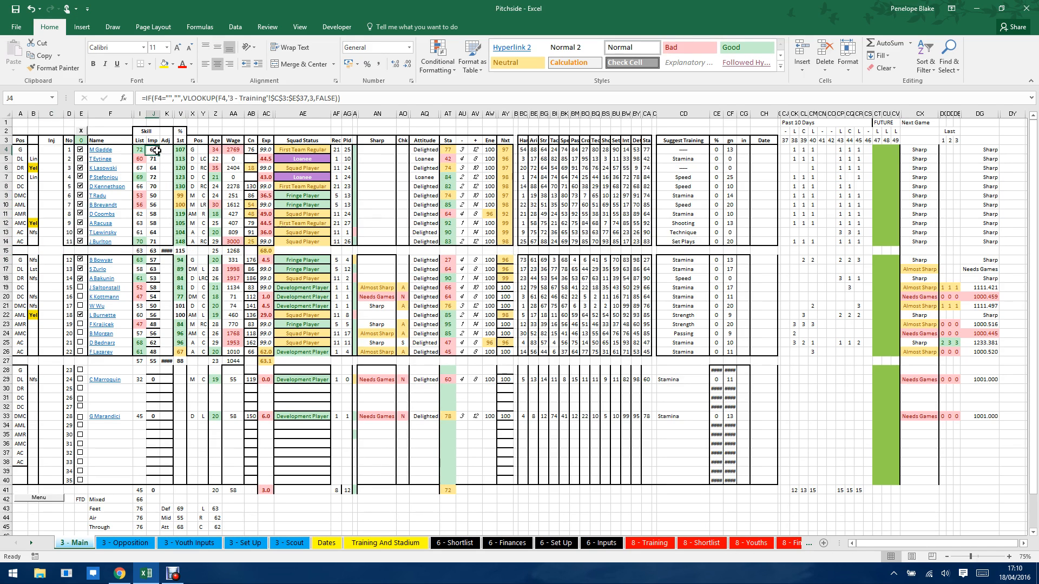
pyautogui.click(153, 260)
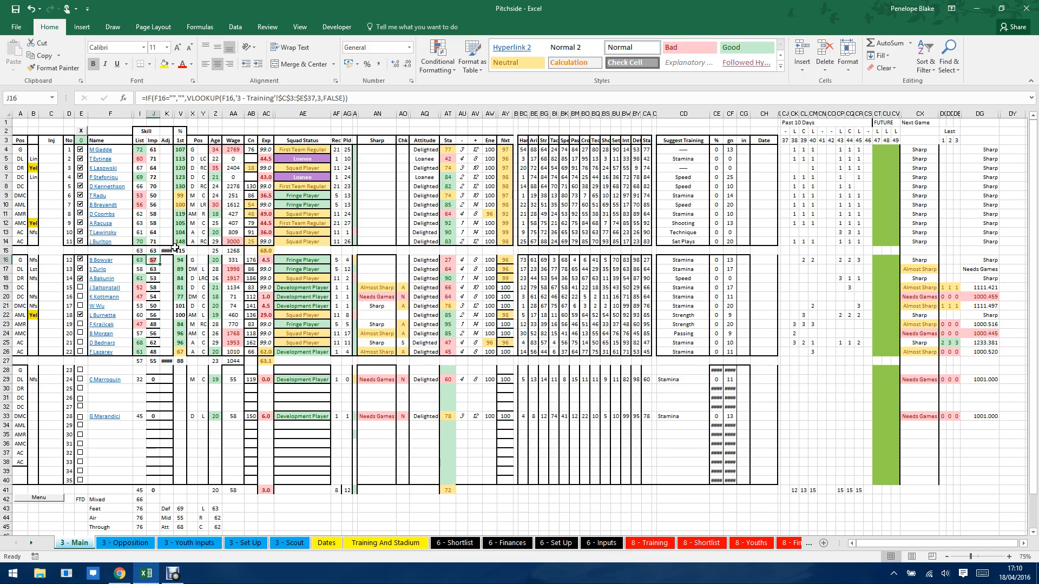
pyautogui.click(181, 152)
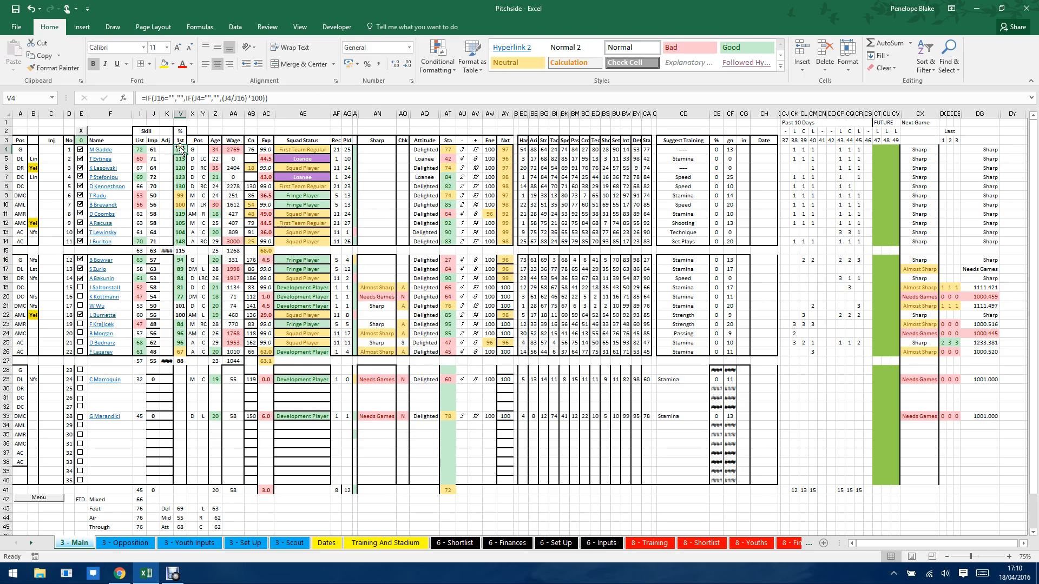
pyautogui.click(182, 260)
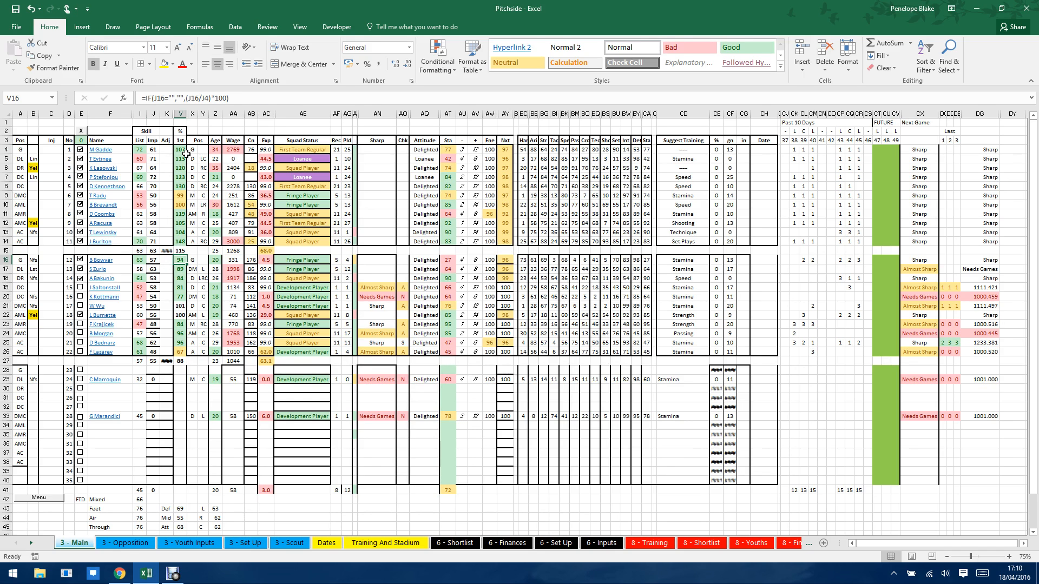
# Compare the two DMC players through V9, J21, I21 and I9, and inspect the List skill formula in I22
pyautogui.click(180, 196)
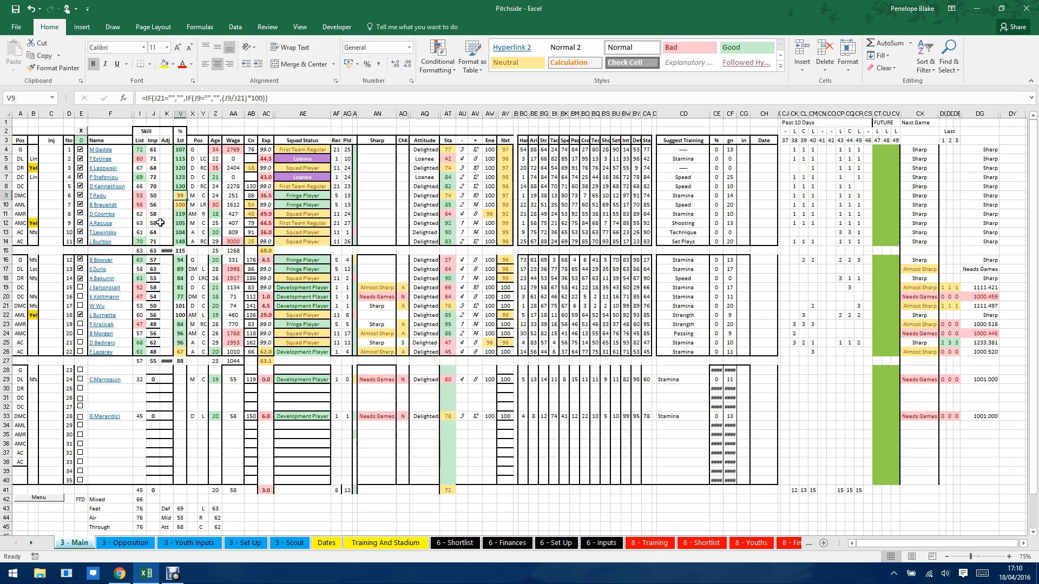
pyautogui.click(154, 305)
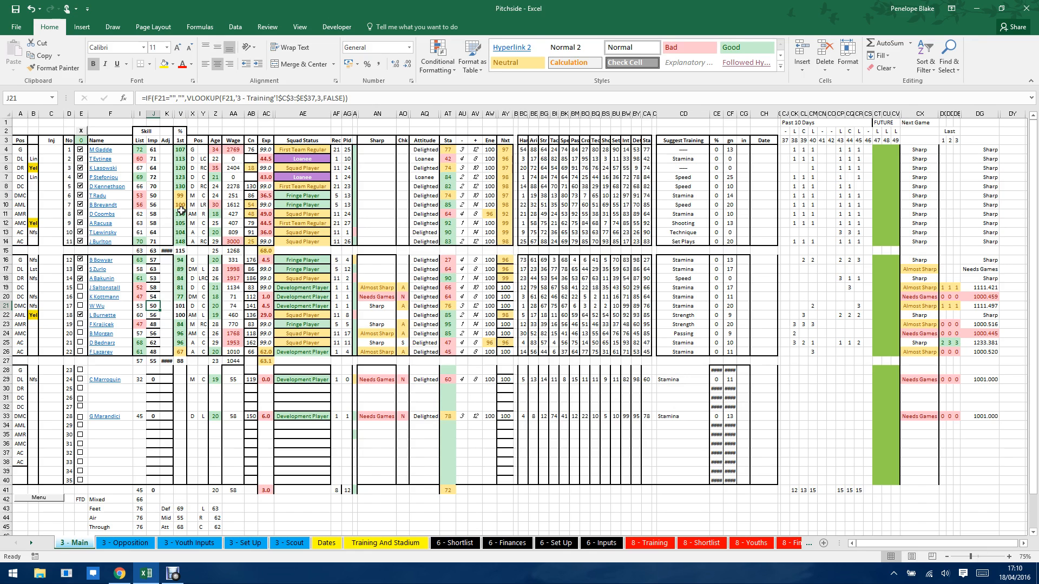
pyautogui.click(140, 306)
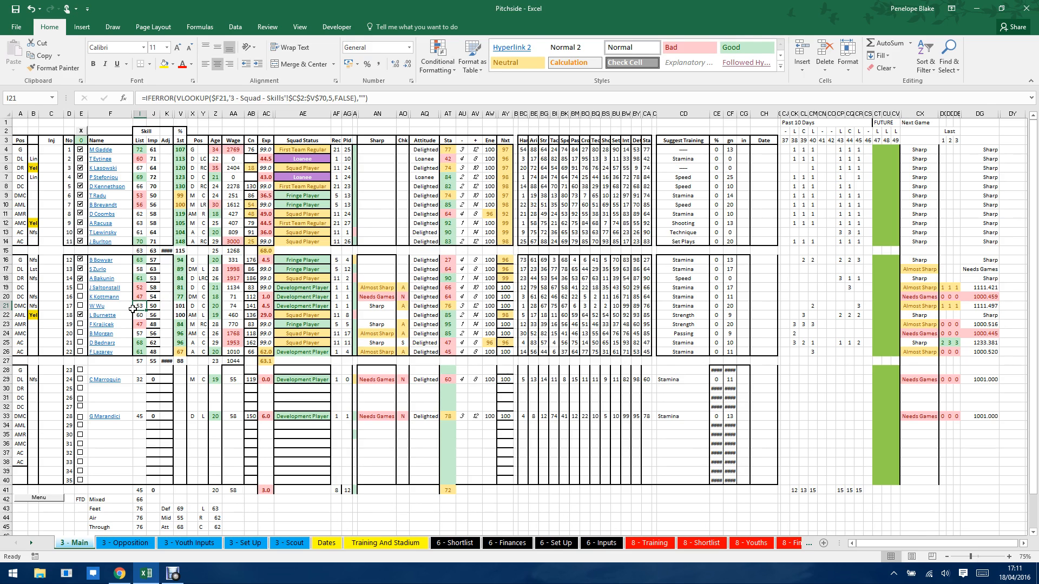
pyautogui.click(139, 196)
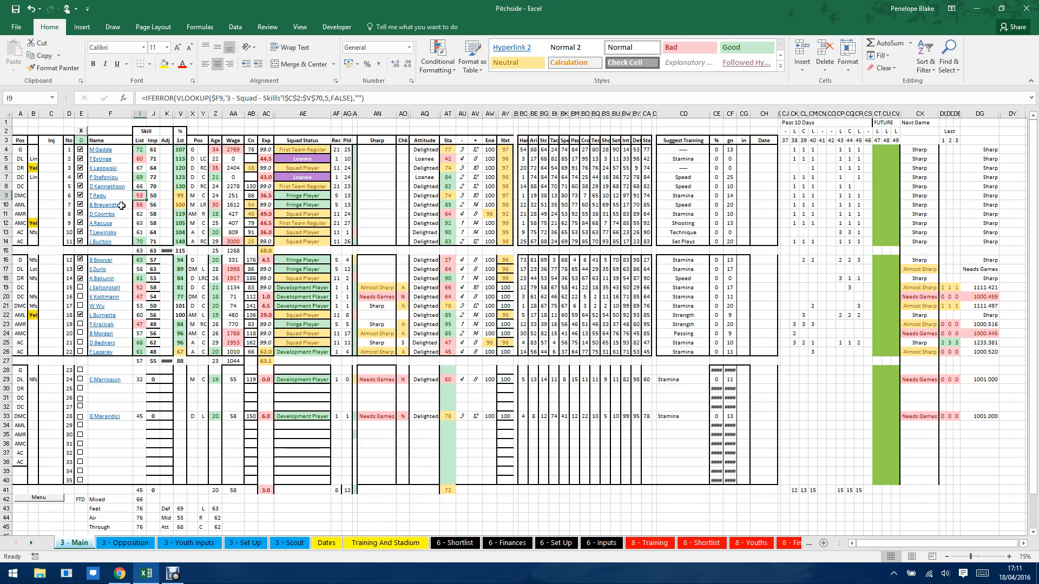
pyautogui.click(141, 315)
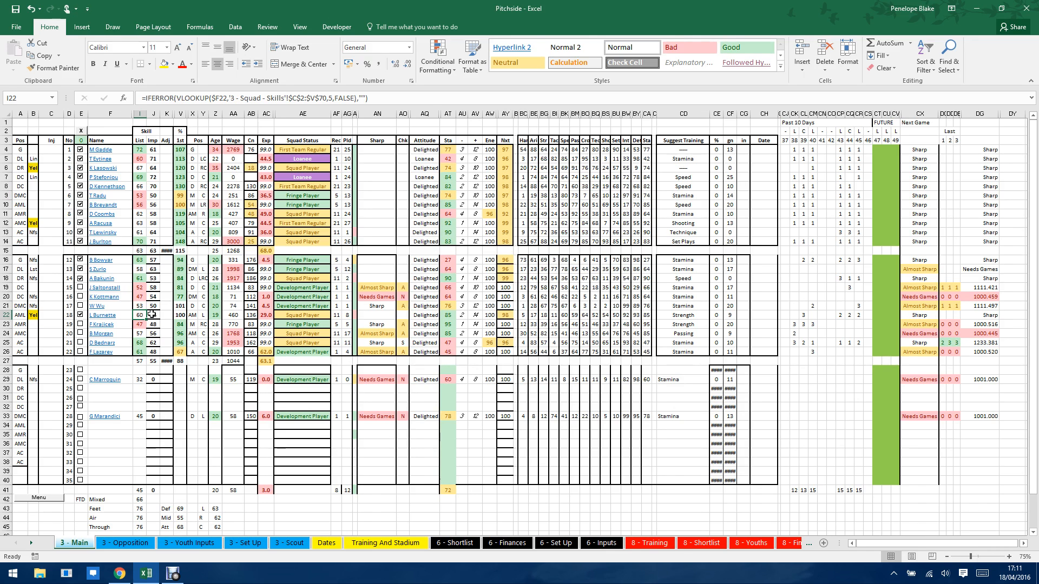
# Compare the AML players' Imp cells J22 and J10, and review the Age column from Z4 downwards
pyautogui.click(152, 315)
pyautogui.click(153, 205)
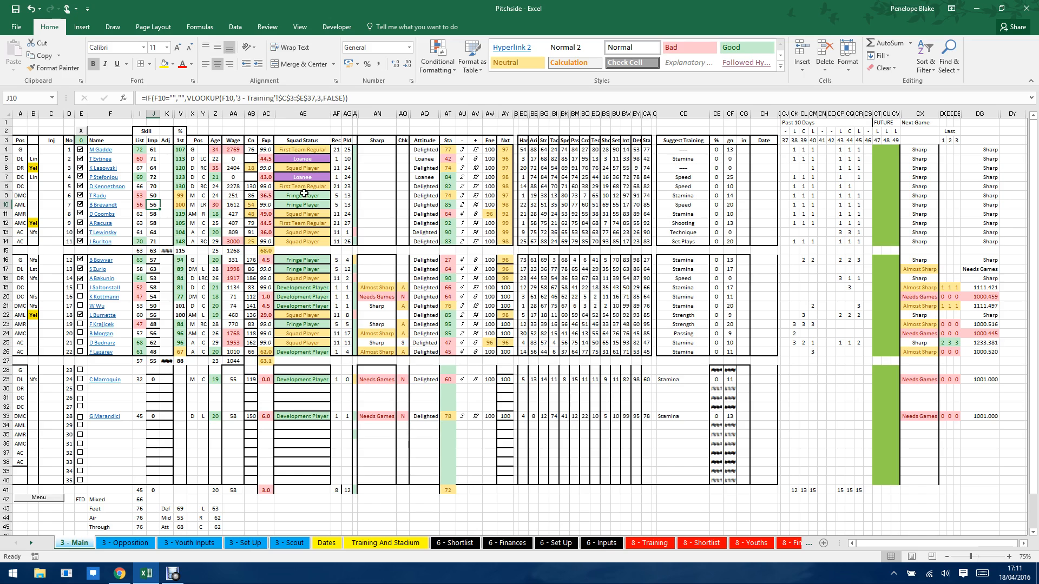
pyautogui.moveTo(215, 149); pyautogui.dragTo(218, 442)
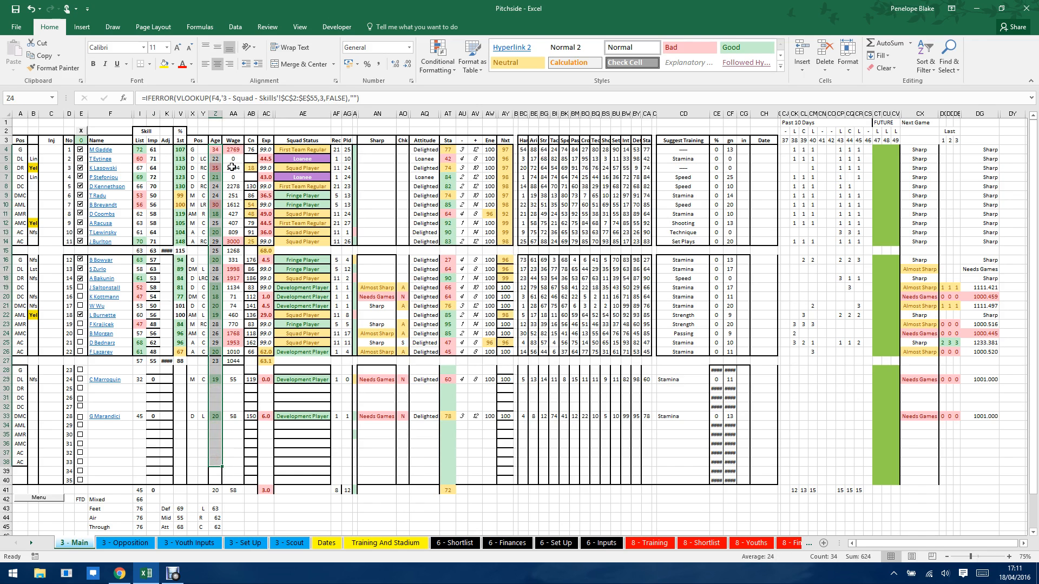
pyautogui.click(216, 124)
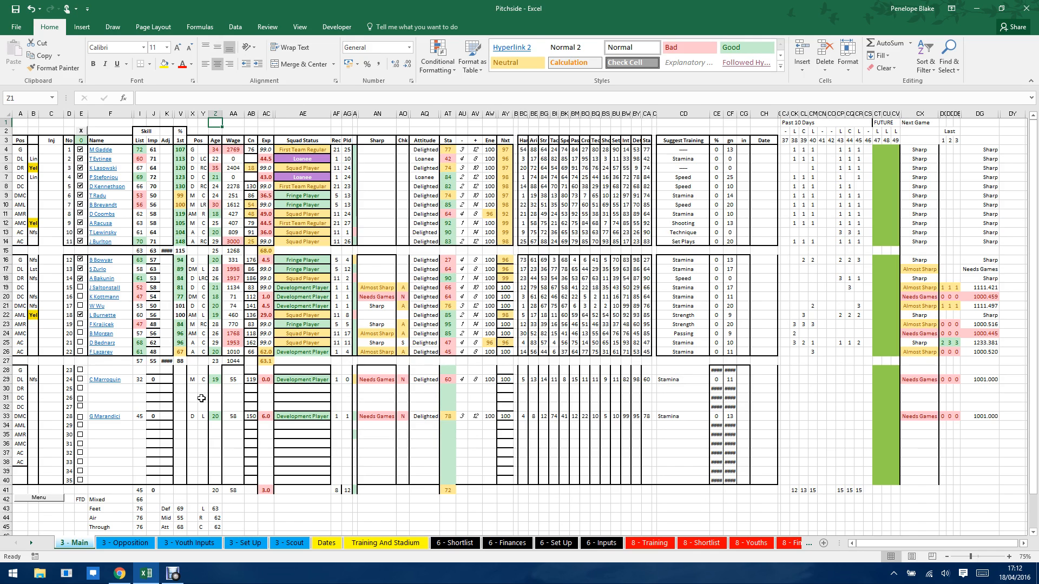
# Examine the first-choice players' Wage formulas in AA4:AA14 and the rounded-down average formula in AA15
pyautogui.click(237, 149)
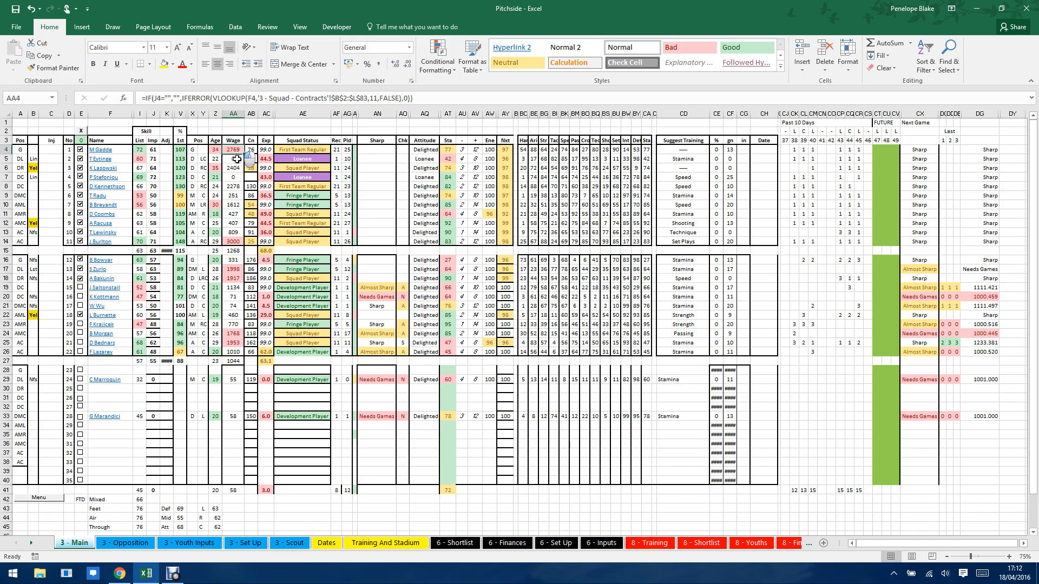
pyautogui.moveTo(237, 159); pyautogui.dragTo(233, 242)
pyautogui.click(236, 159)
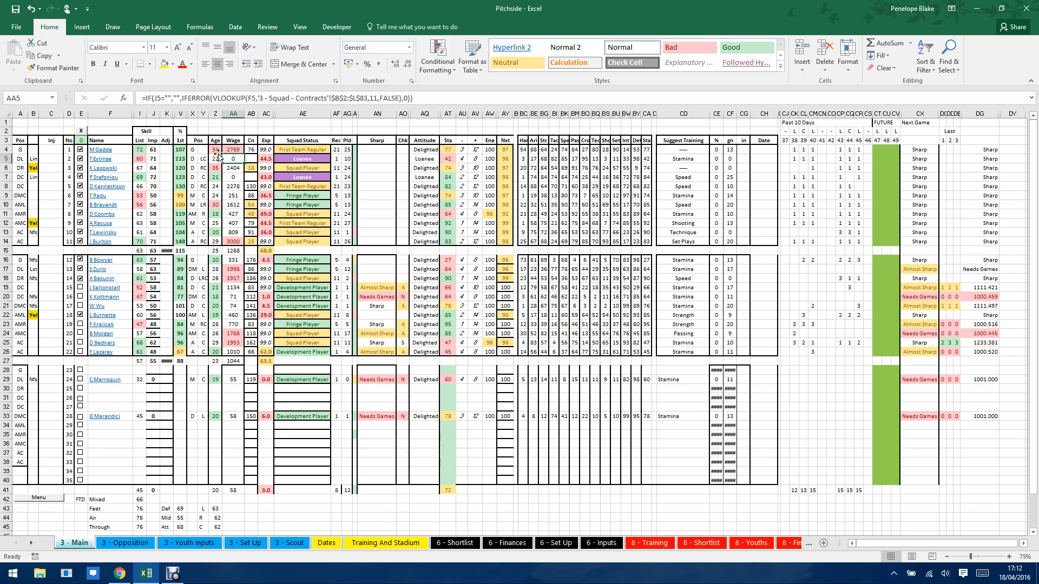
pyautogui.moveTo(233, 147); pyautogui.dragTo(233, 241)
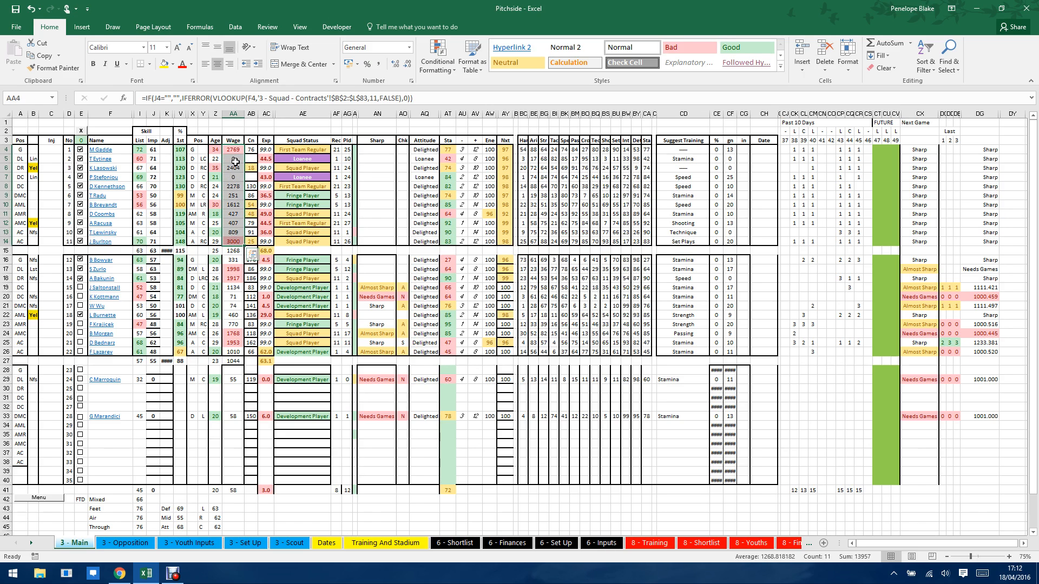
pyautogui.click(236, 251)
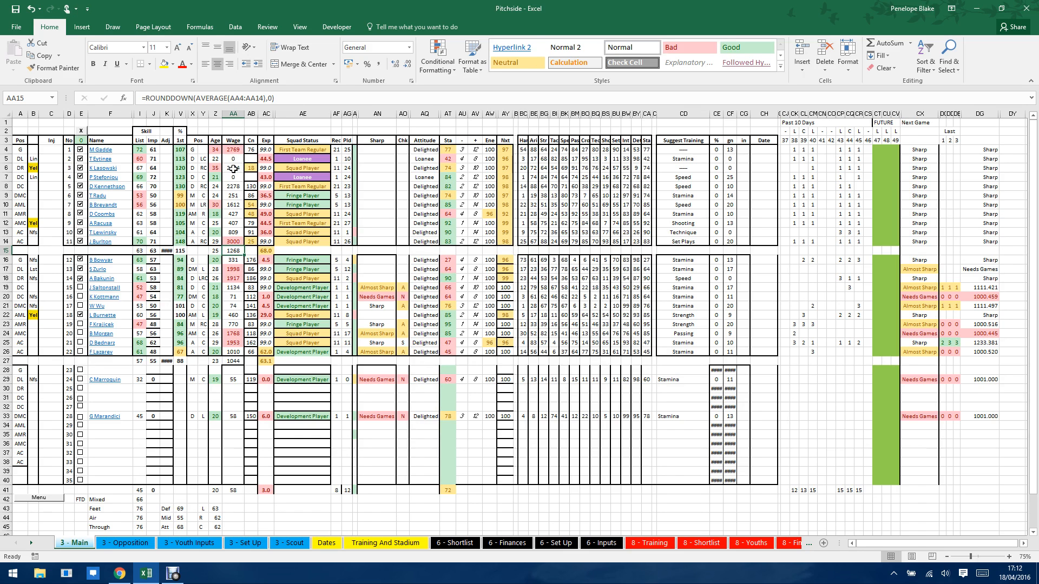
# Review the second-choice wages in AA16:AA26 and inspect the conditional formatting rules of AA17, including the one comparing wages with AA15
pyautogui.moveTo(234, 259); pyautogui.dragTo(233, 354)
pyautogui.click(236, 269)
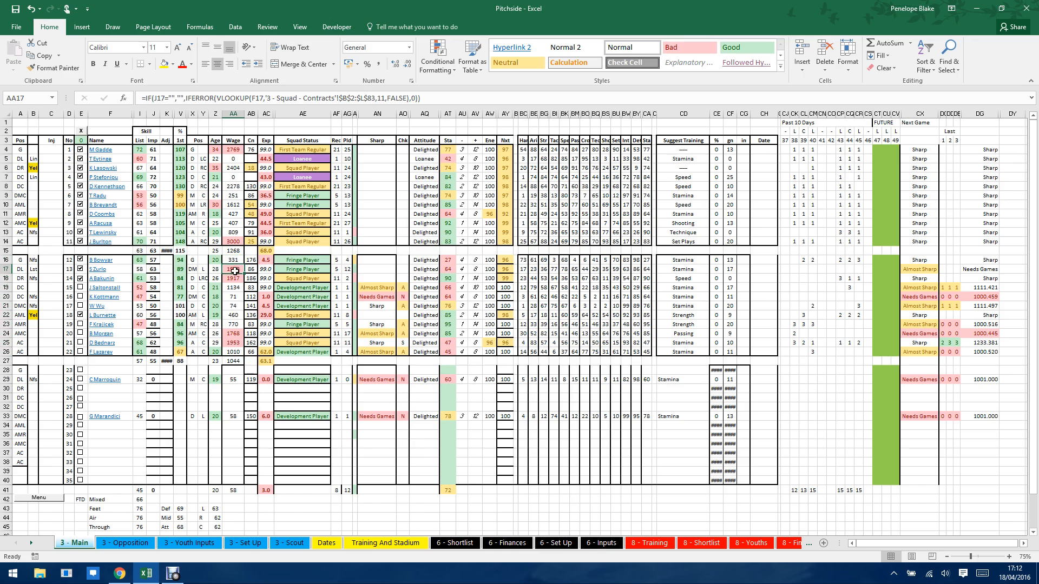
pyautogui.click(438, 57)
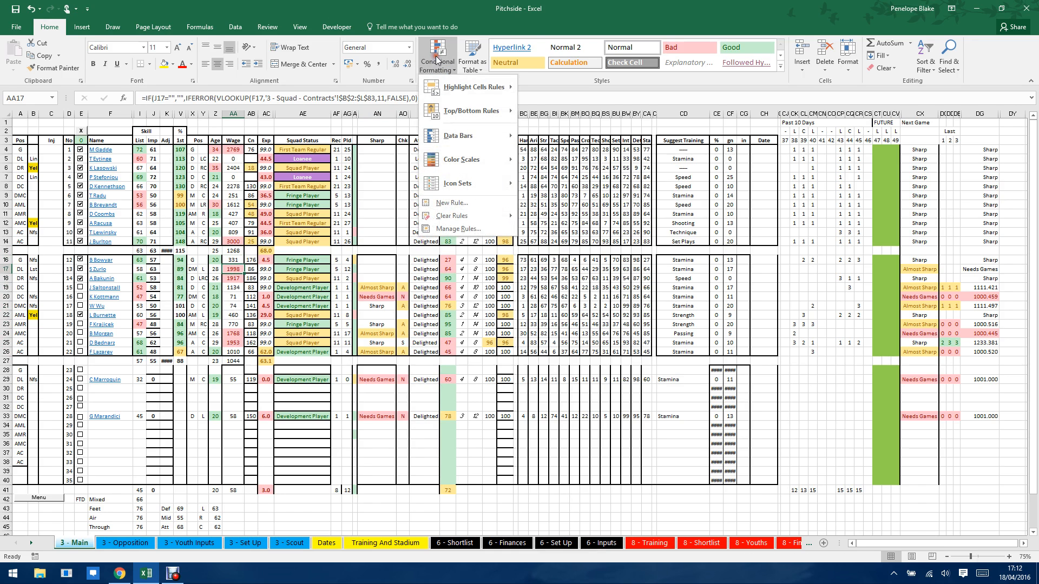
pyautogui.click(475, 229)
pyautogui.click(438, 301)
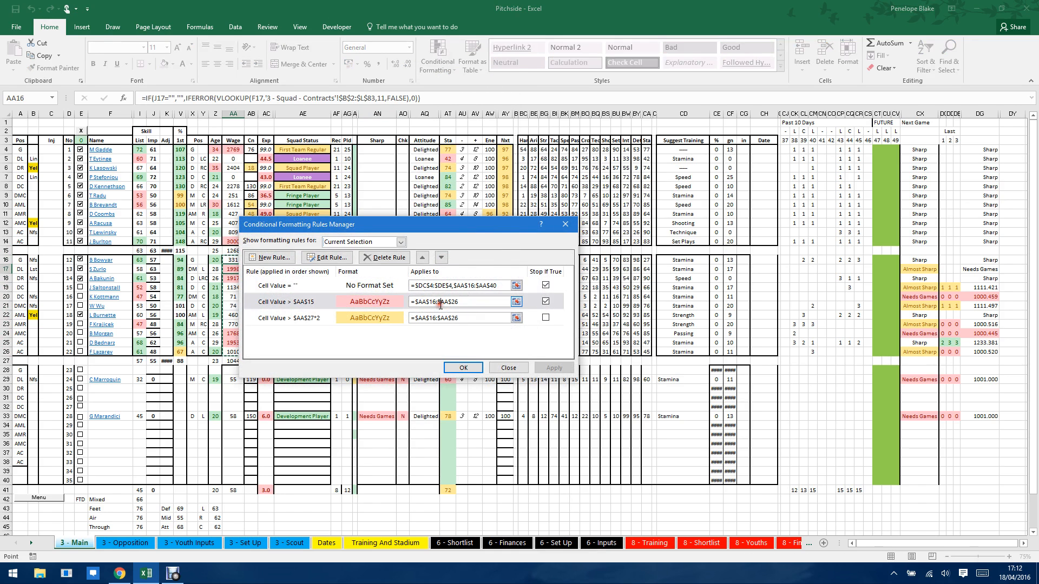
pyautogui.click(509, 368)
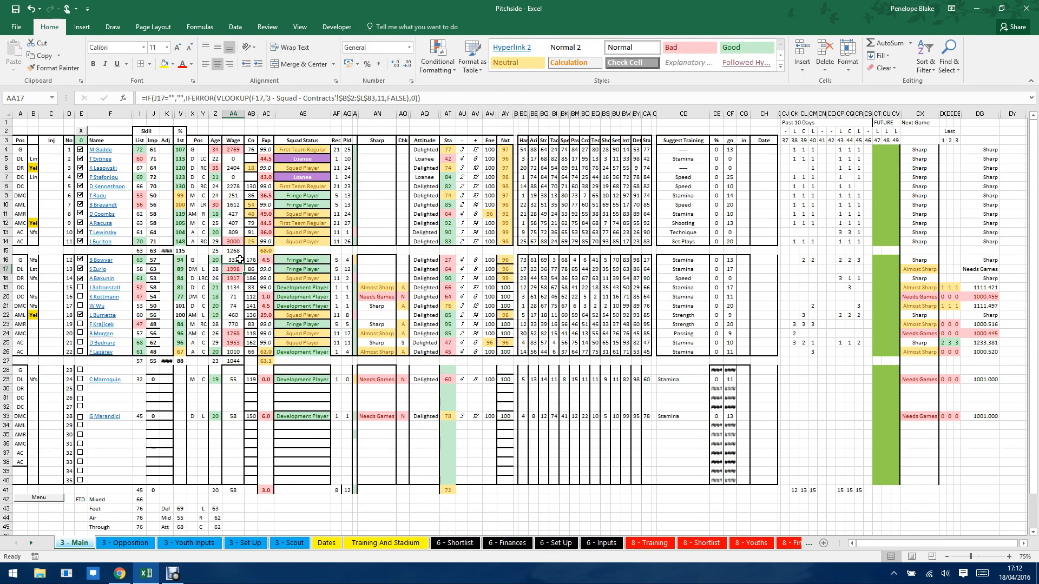
# Check the average wage formula in AA27 and inspect the AA16:AA26 conditional formatting rule for values above twice AA27
pyautogui.click(234, 361)
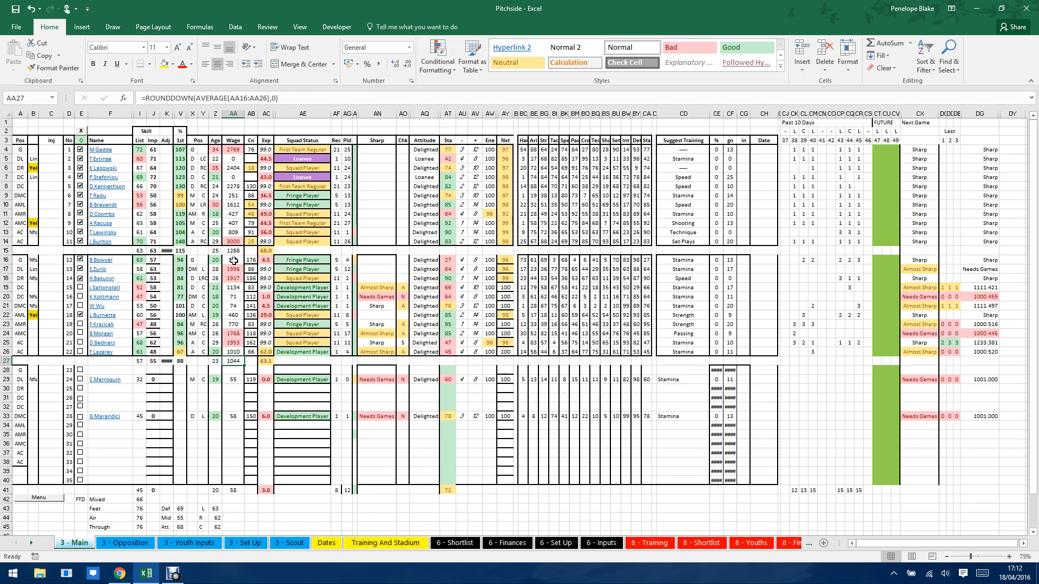
pyautogui.moveTo(234, 261); pyautogui.dragTo(234, 351)
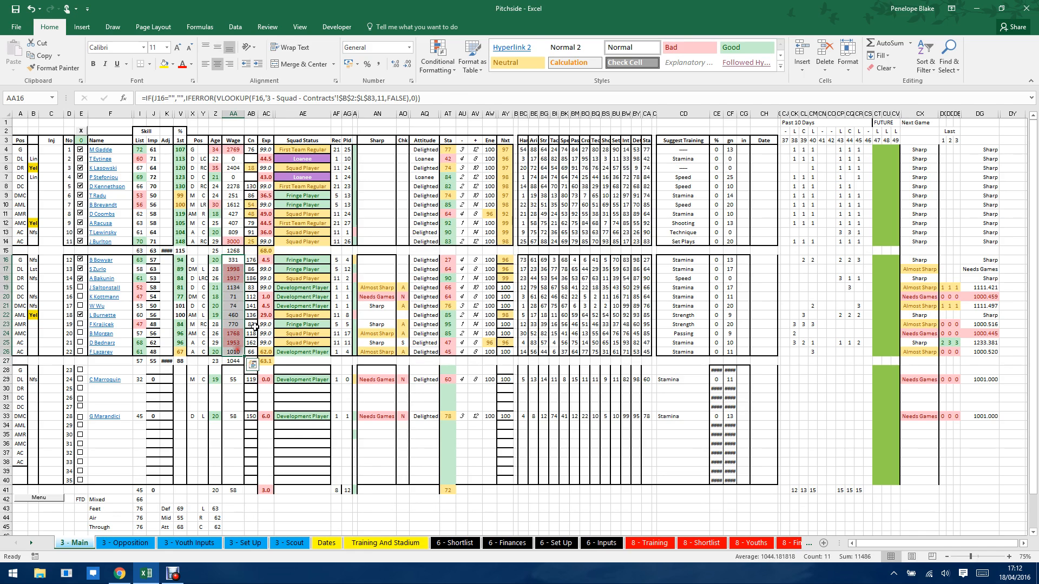
pyautogui.click(444, 64)
pyautogui.click(443, 227)
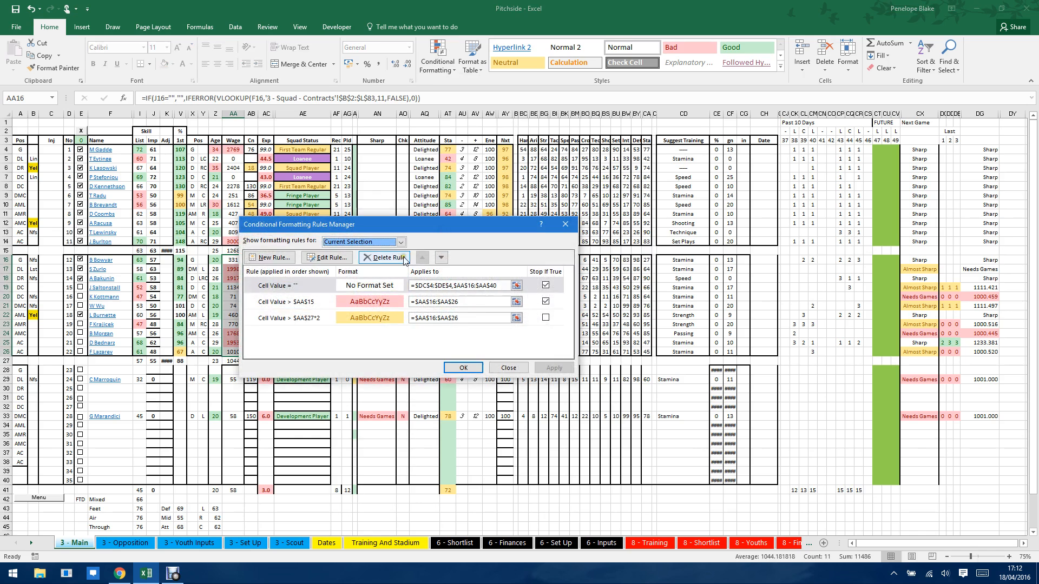
pyautogui.moveTo(395, 228); pyautogui.dragTo(557, 156)
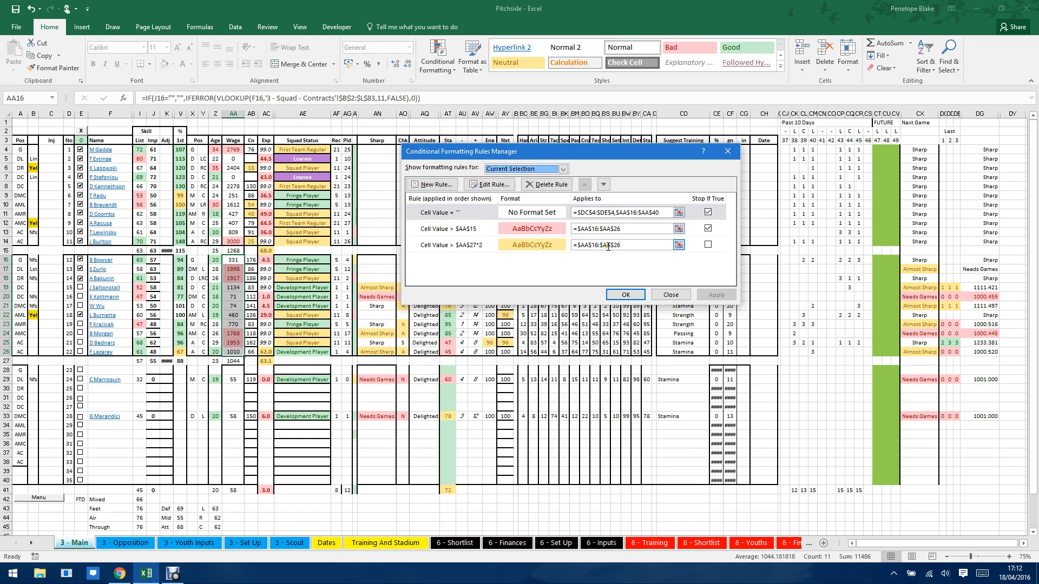
pyautogui.click(608, 247)
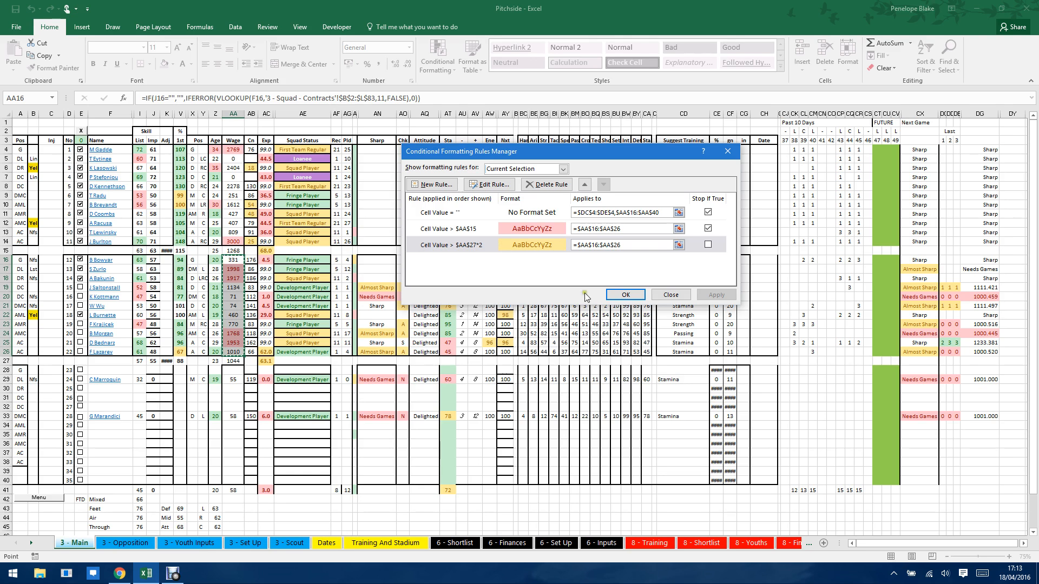
pyautogui.click(670, 295)
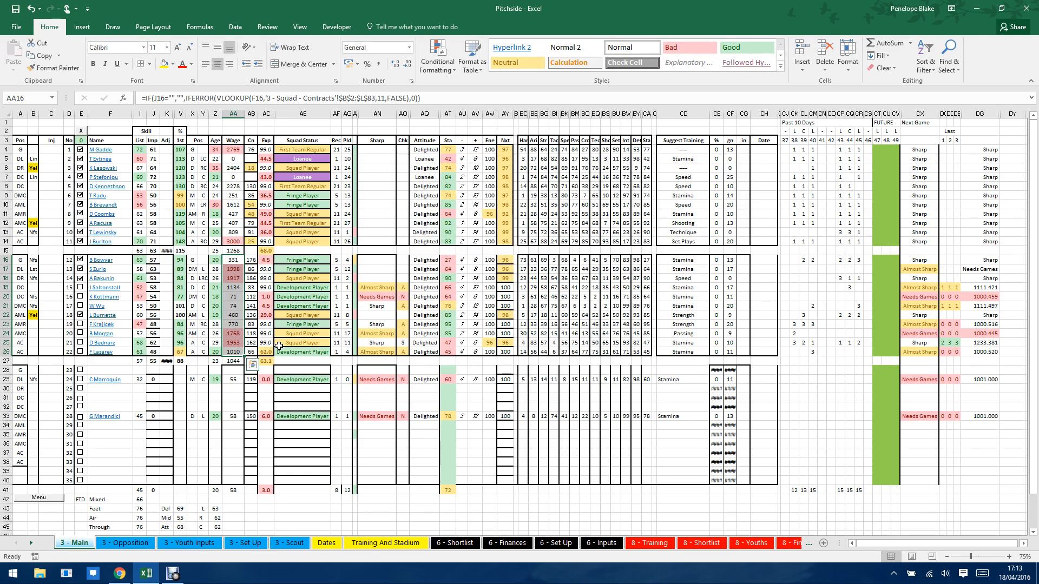
# Review the red-highlighted second-choice wages in AA17:AA18 and AA24:AA25 against the unhighlighted wage in AA20
pyautogui.click(238, 297)
pyautogui.moveTo(236, 268); pyautogui.dragTo(236, 277)
pyautogui.moveTo(239, 335); pyautogui.dragTo(236, 343)
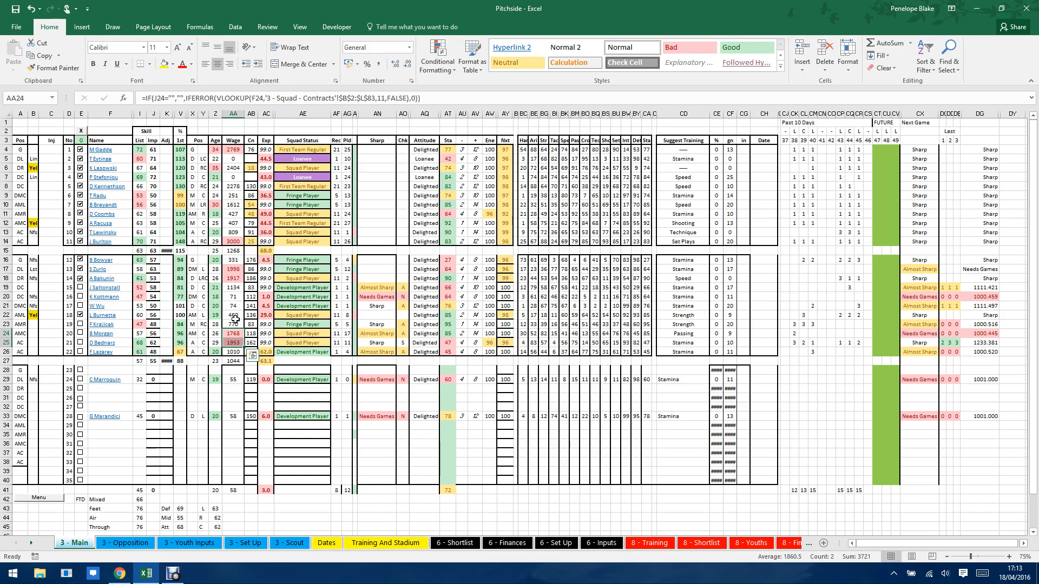
pyautogui.click(232, 296)
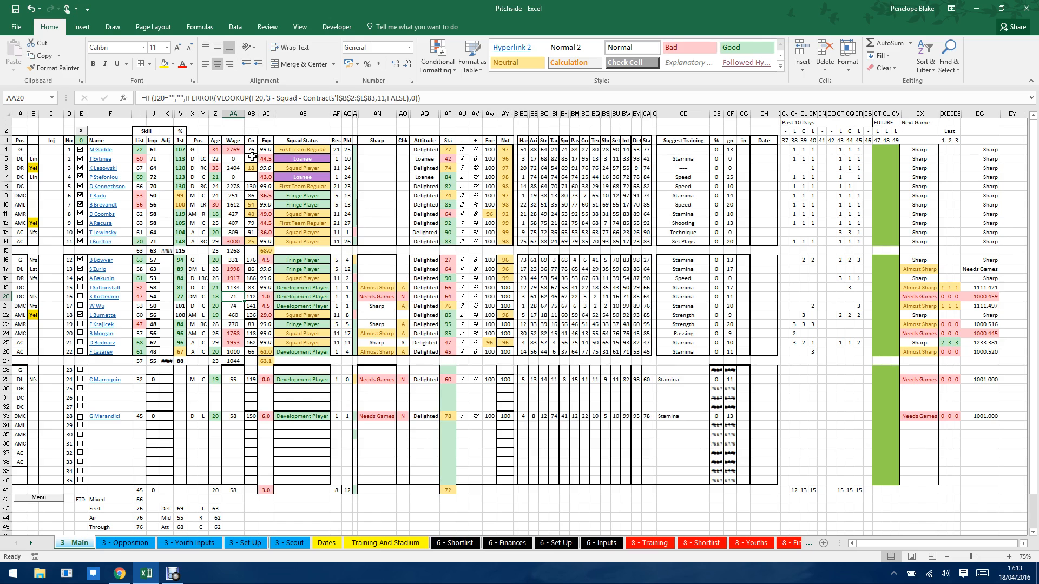
# Review the lookup formulas in the Cn column from AB4 and the Exp column from AC4 for all three player groups
pyautogui.moveTo(251, 151); pyautogui.dragTo(250, 430)
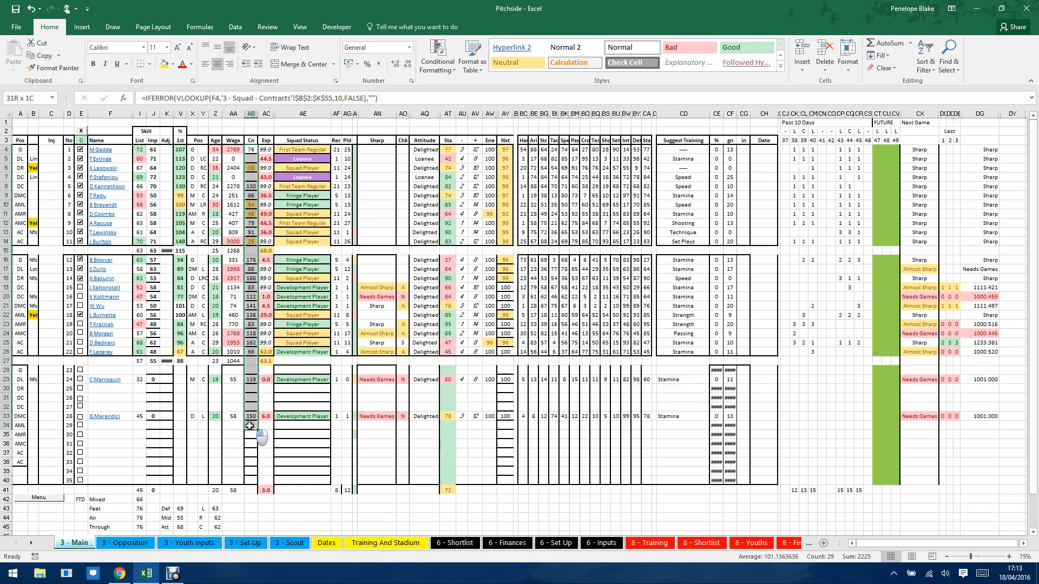
pyautogui.click(251, 177)
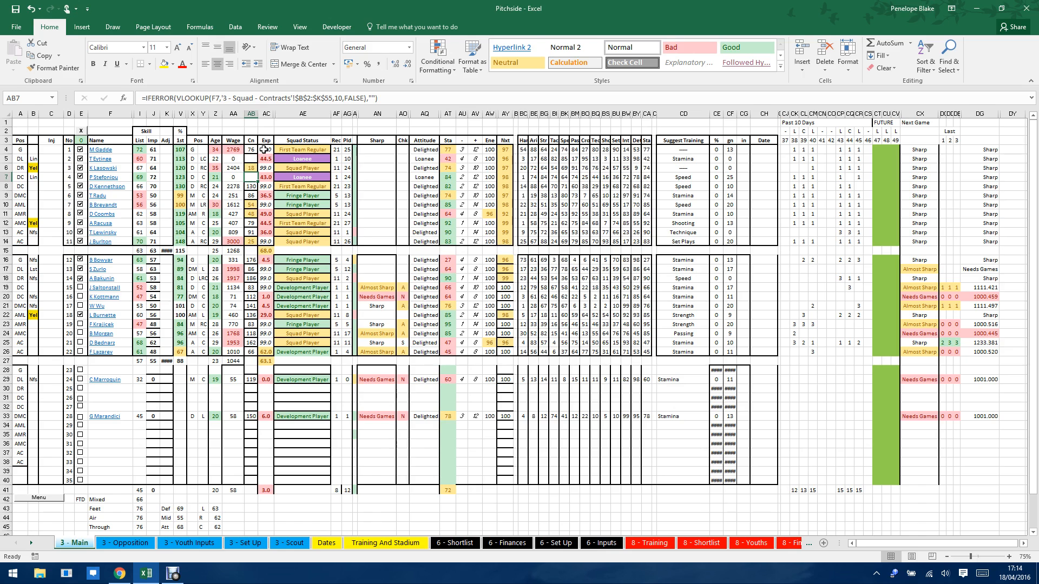
pyautogui.moveTo(264, 150); pyautogui.dragTo(266, 454)
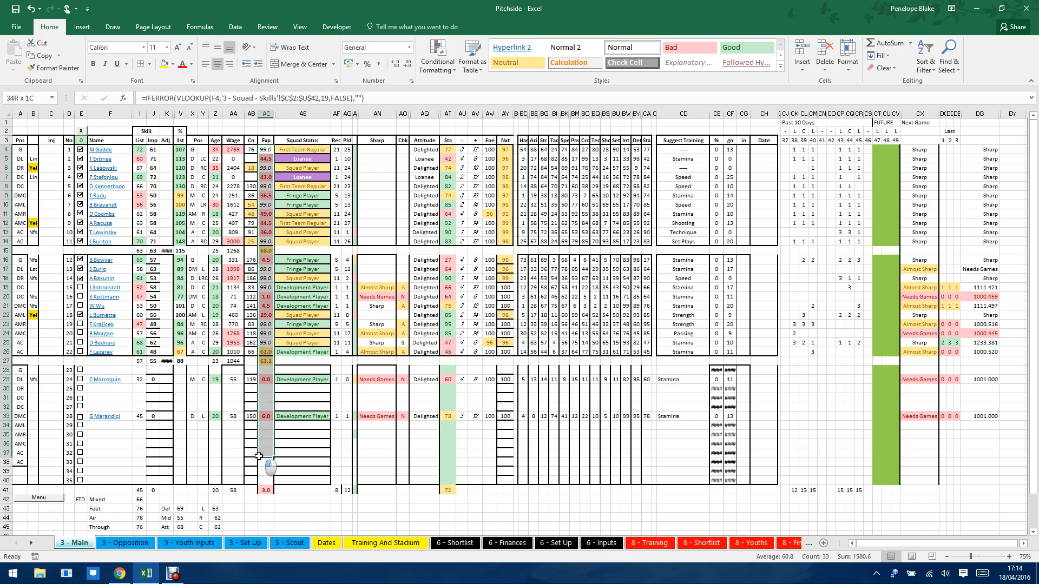
pyautogui.click(258, 125)
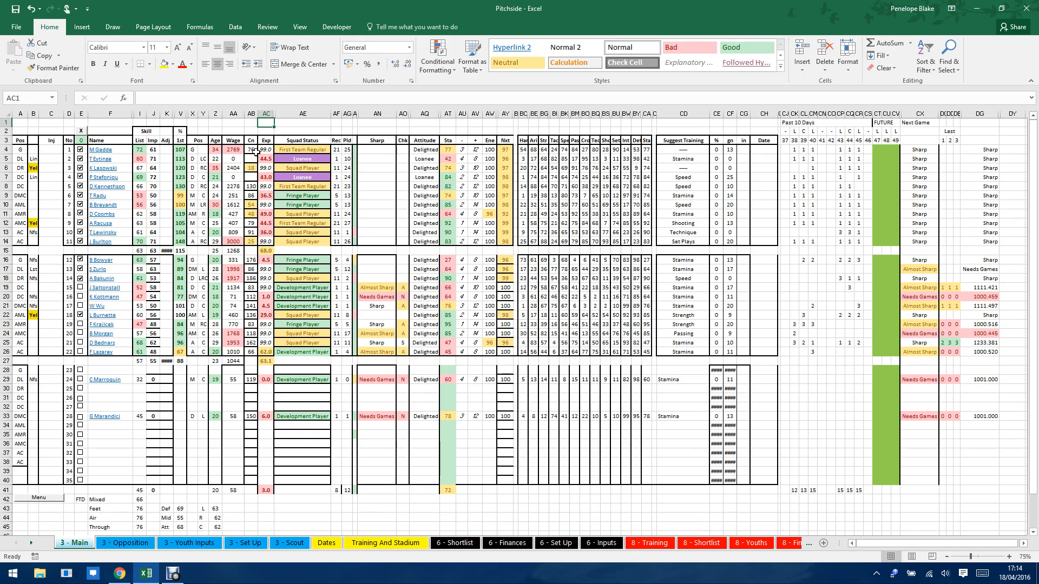
# Compare the Exp values of the first-choice players in AC4:AC14 with the second-choice players in AC16:AC26
pyautogui.moveTo(268, 159); pyautogui.dragTo(267, 242)
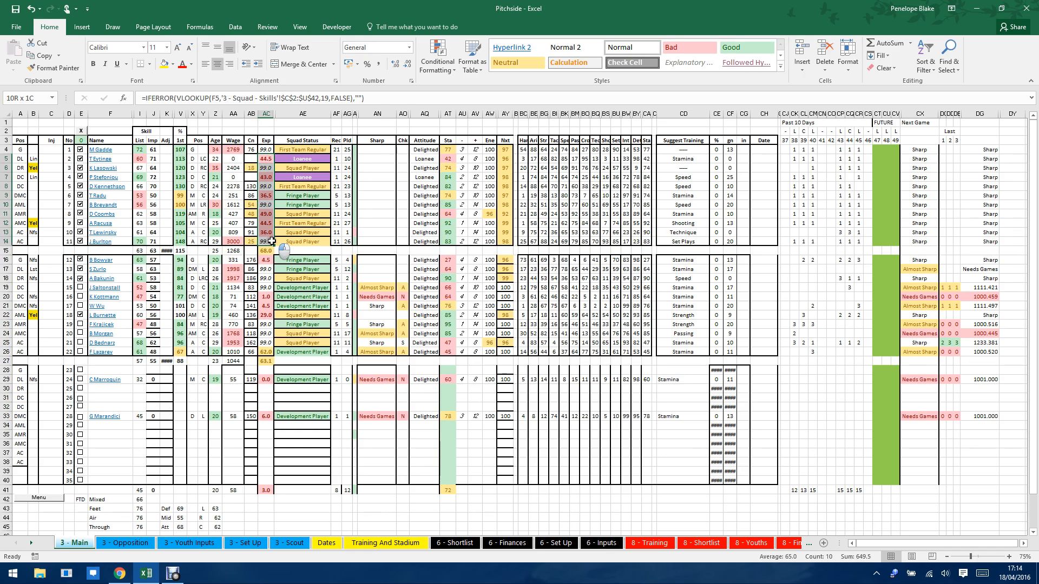
pyautogui.moveTo(265, 149); pyautogui.dragTo(266, 241)
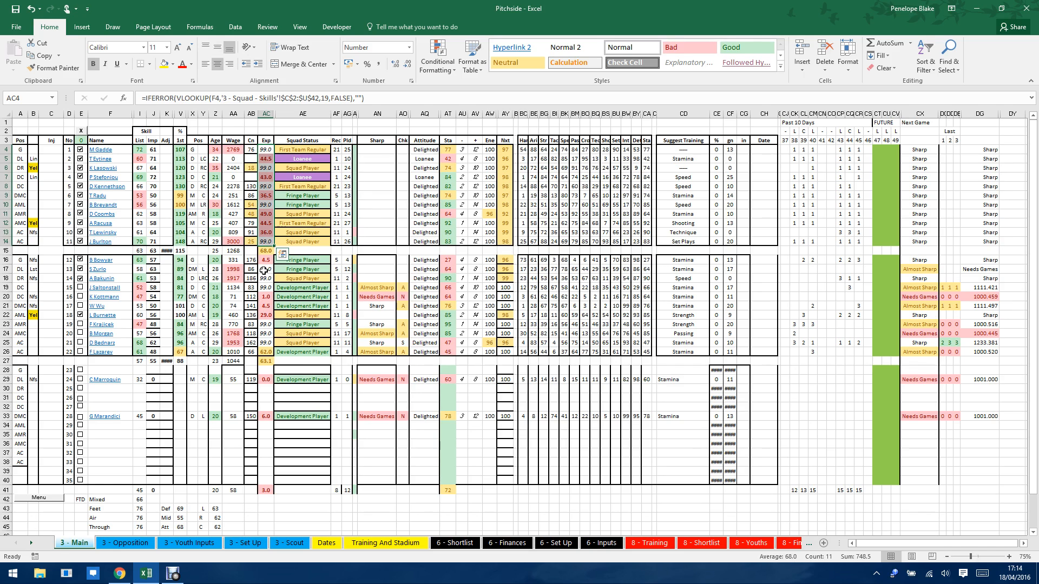
pyautogui.moveTo(265, 259); pyautogui.dragTo(265, 352)
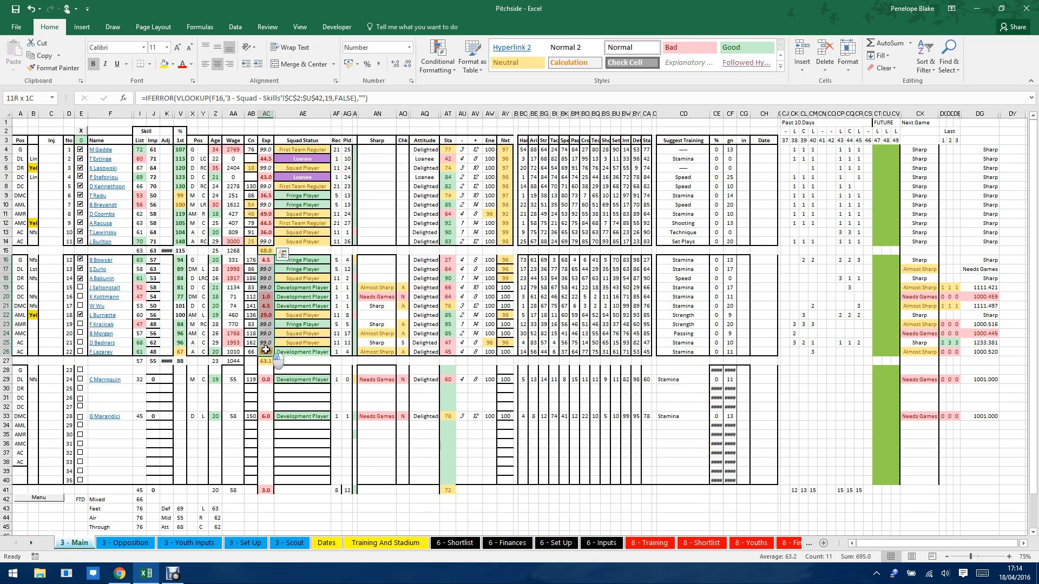
pyautogui.hotkey('ctrl', 'v')
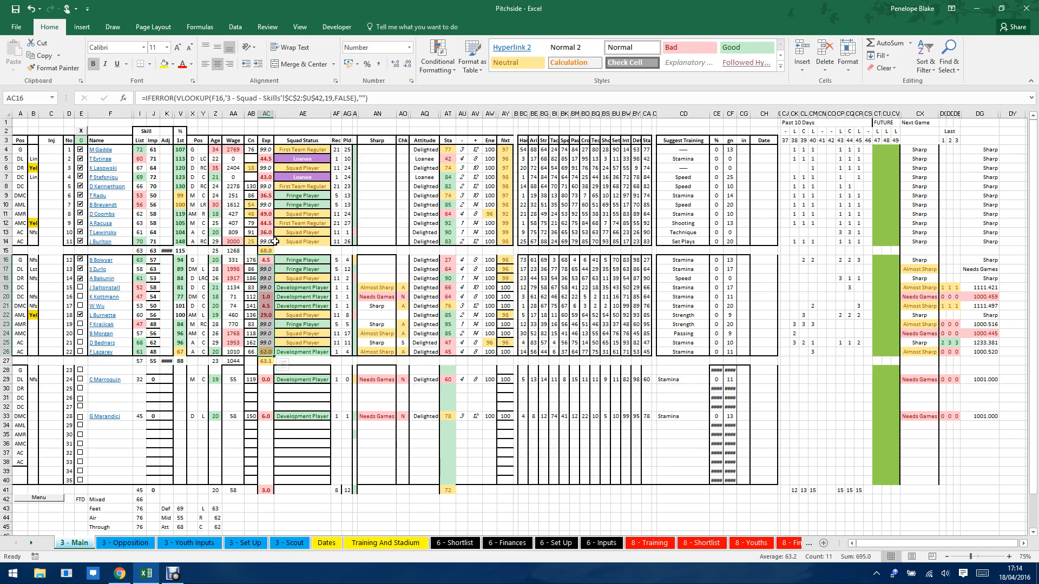
# Inspect the Squad Status formulas in column AE, and check the Team Standing options on the squad's Contracts page in Chrome before returning to Excel
pyautogui.moveTo(307, 148); pyautogui.dragTo(292, 479)
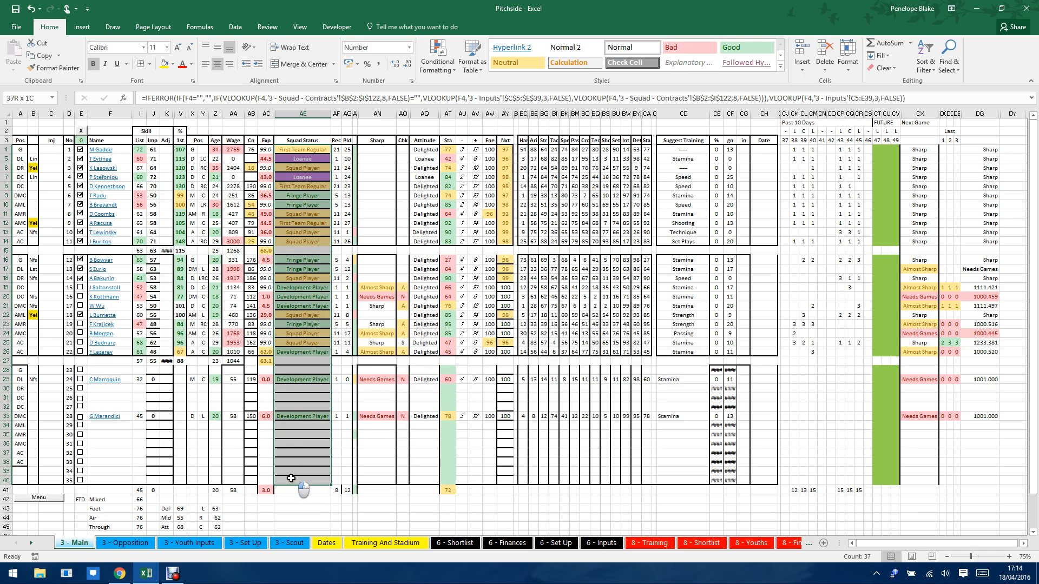
pyautogui.click(306, 196)
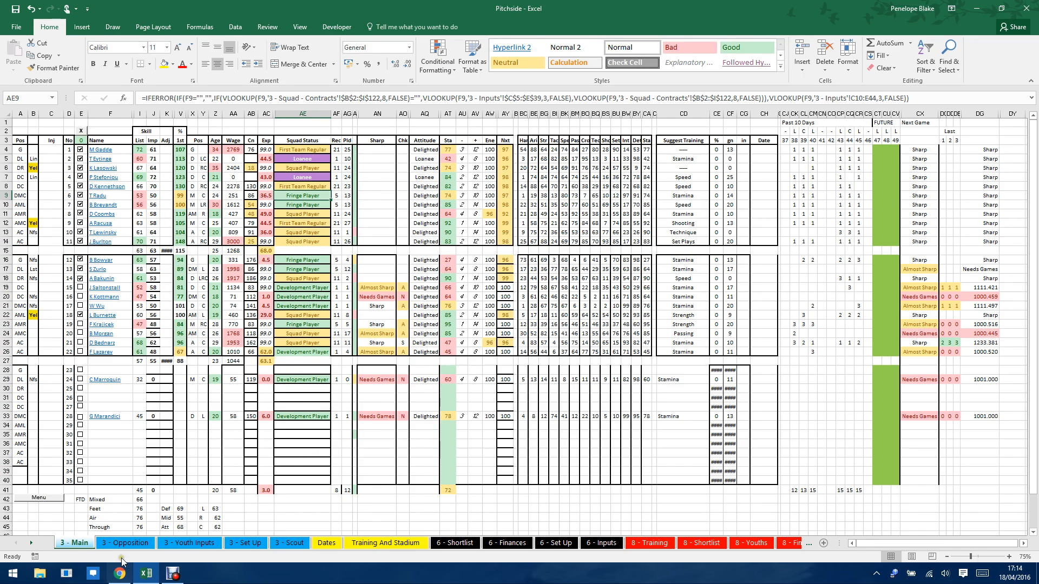
pyautogui.click(120, 573)
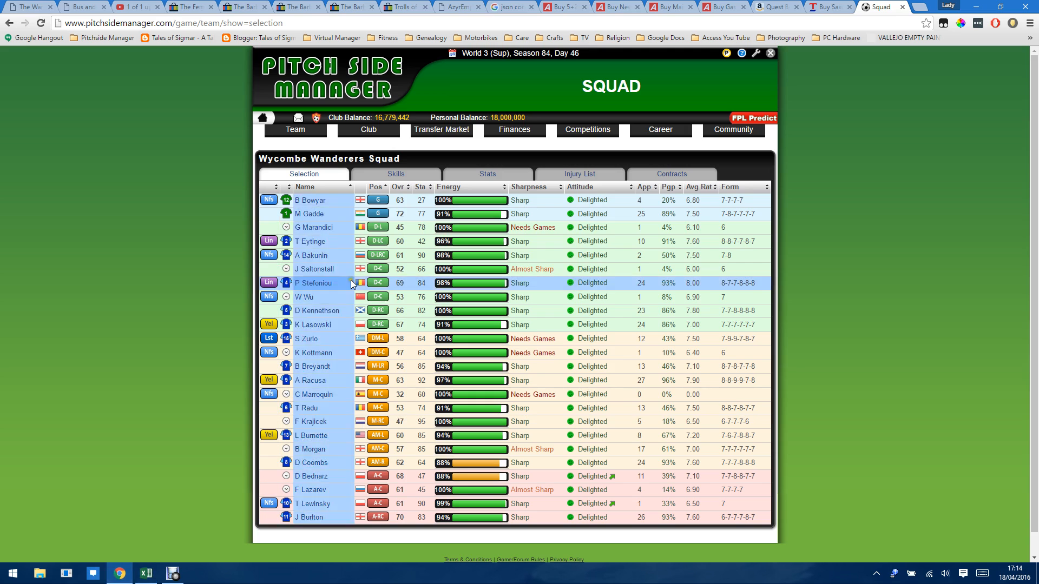
pyautogui.click(673, 174)
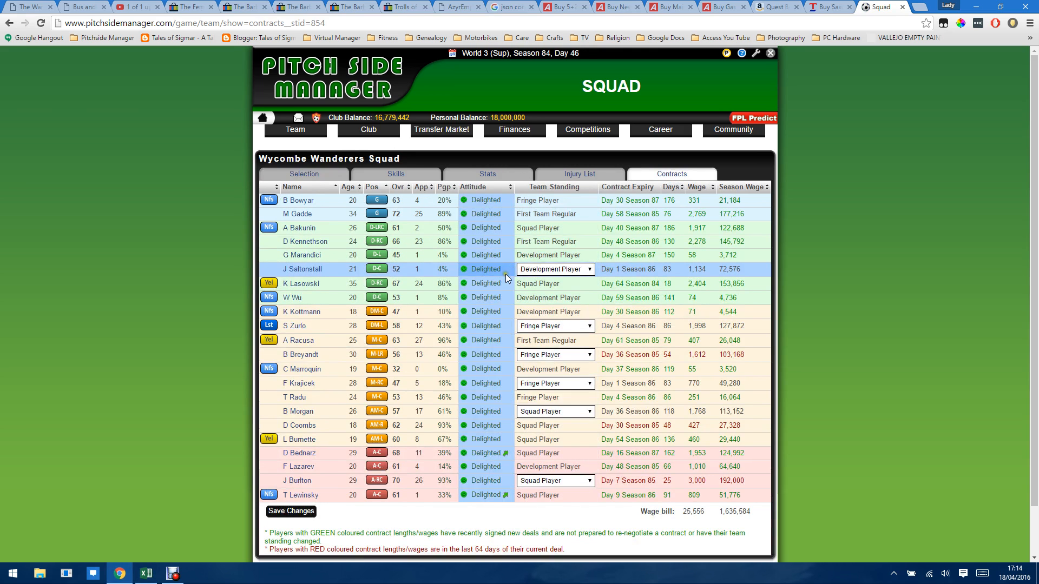
pyautogui.click(538, 269)
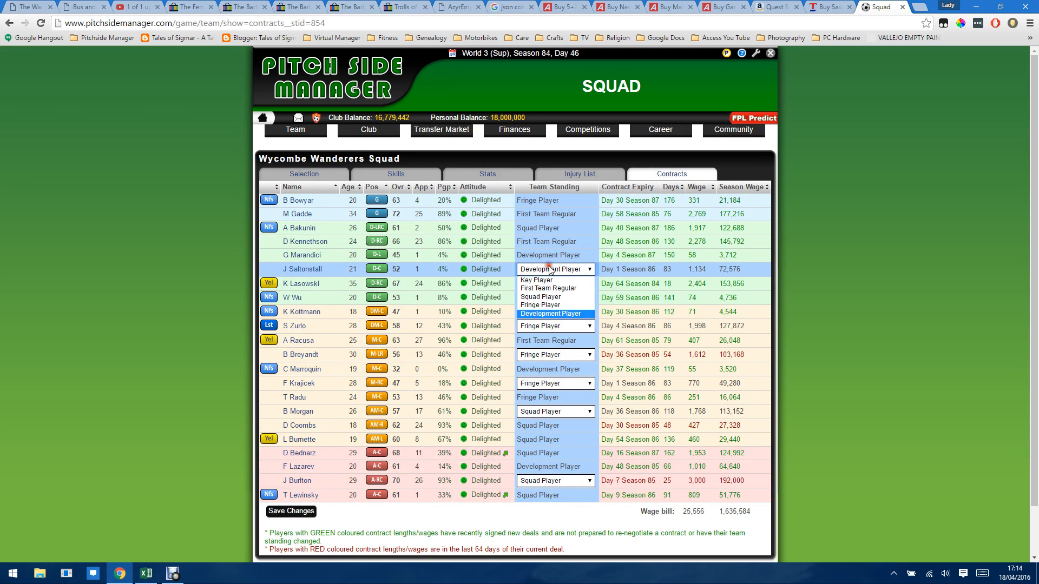
pyautogui.click(538, 269)
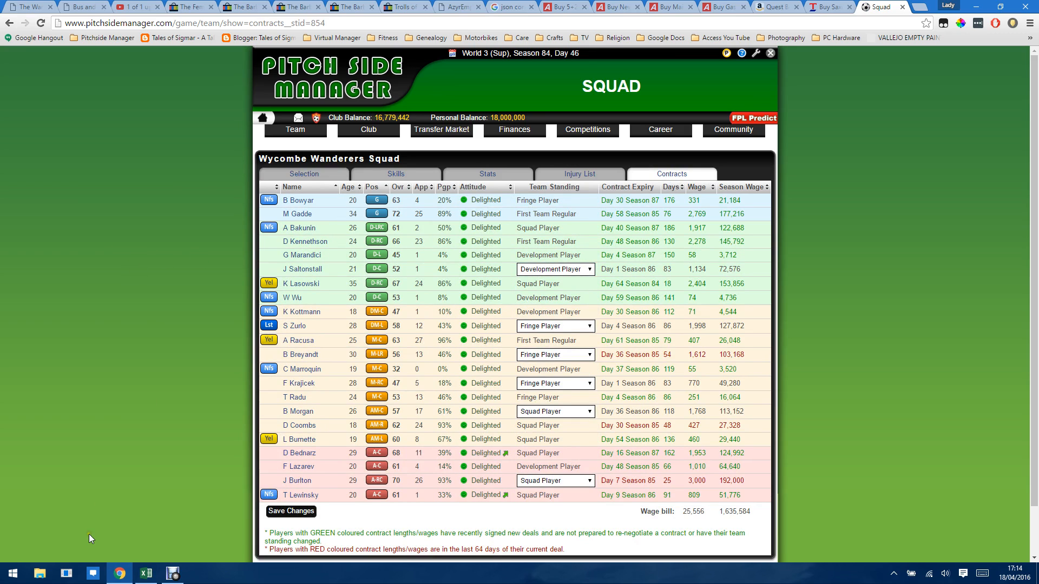
pyautogui.moveTo(148, 574)
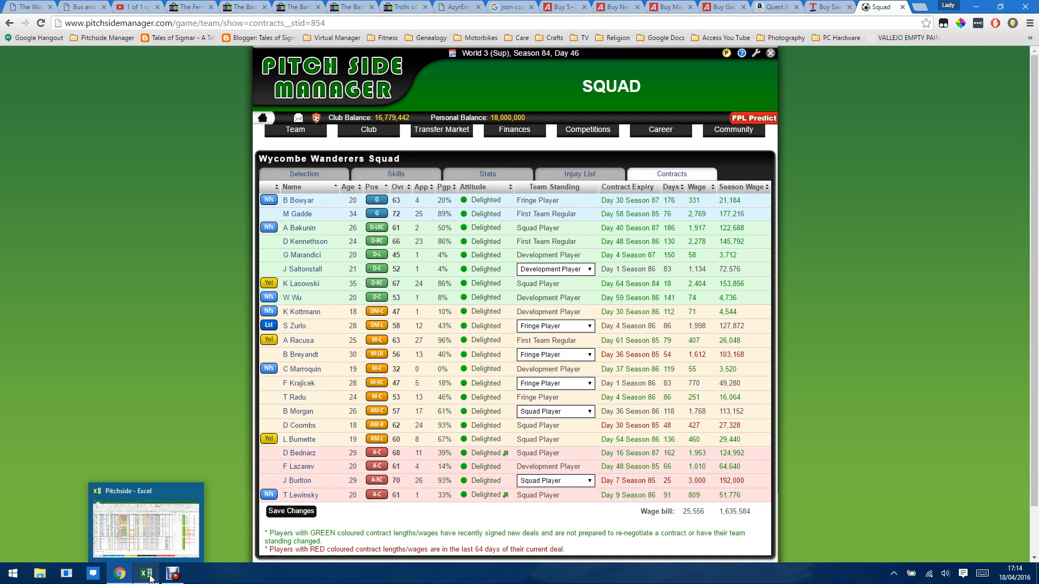
pyautogui.click(149, 575)
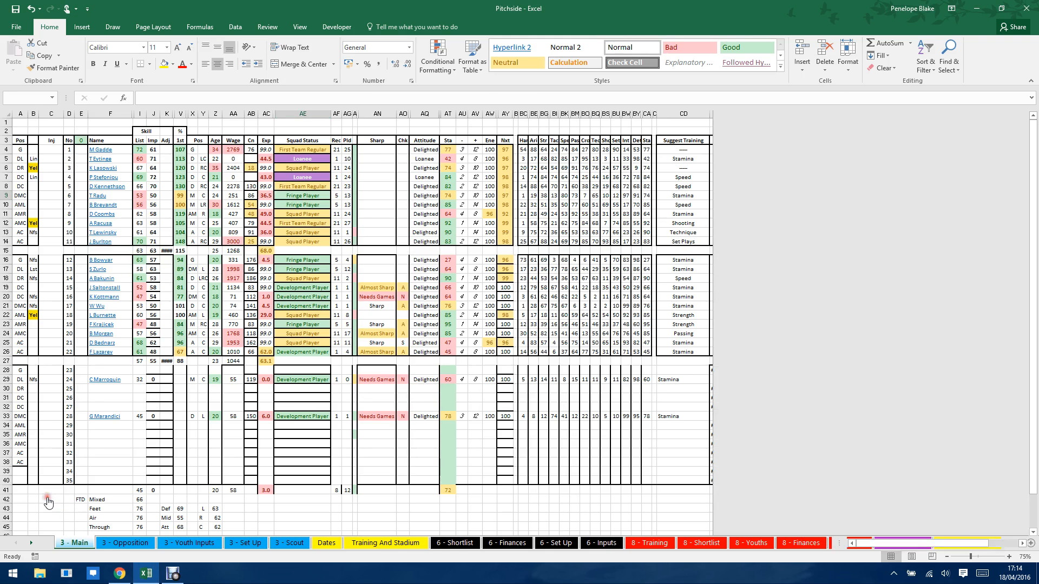
# Clear the manual contract club standing in E17 of the 3 - Inputs sheet, and check Squad Status cell AE17 on 3 - Main
pyautogui.click(48, 502)
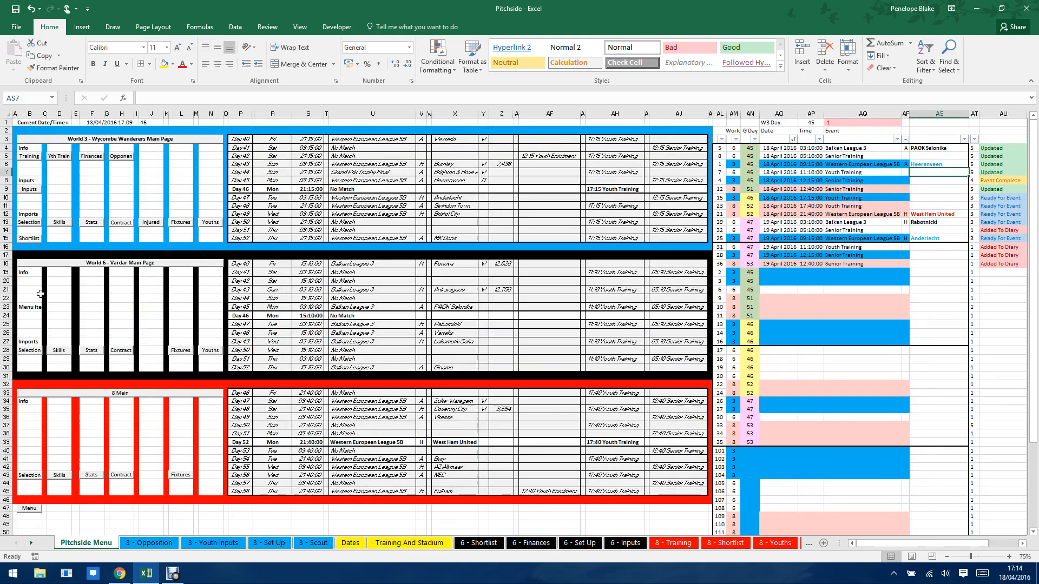
pyautogui.click(29, 191)
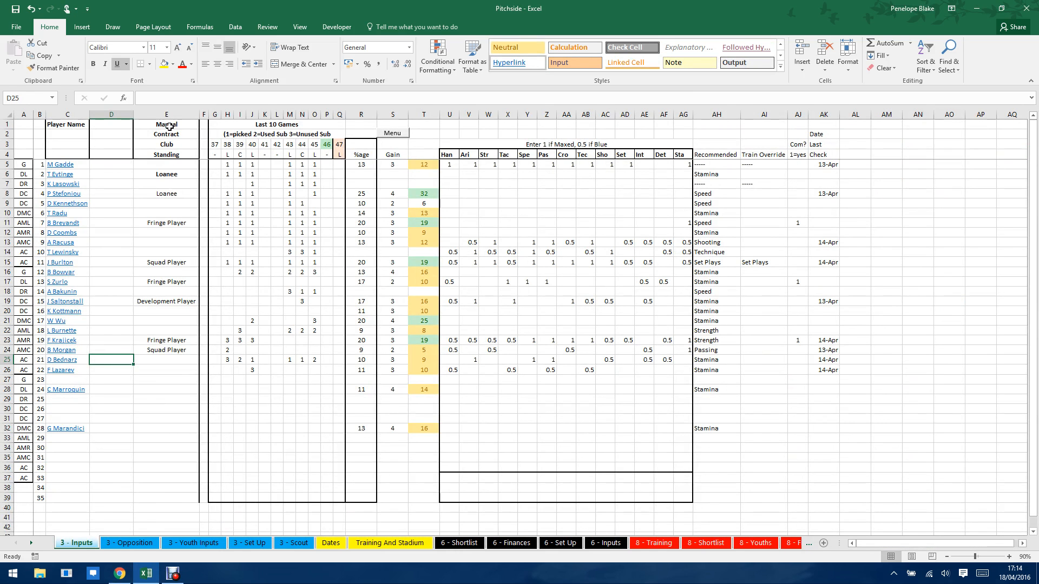
pyautogui.moveTo(170, 126); pyautogui.dragTo(169, 155)
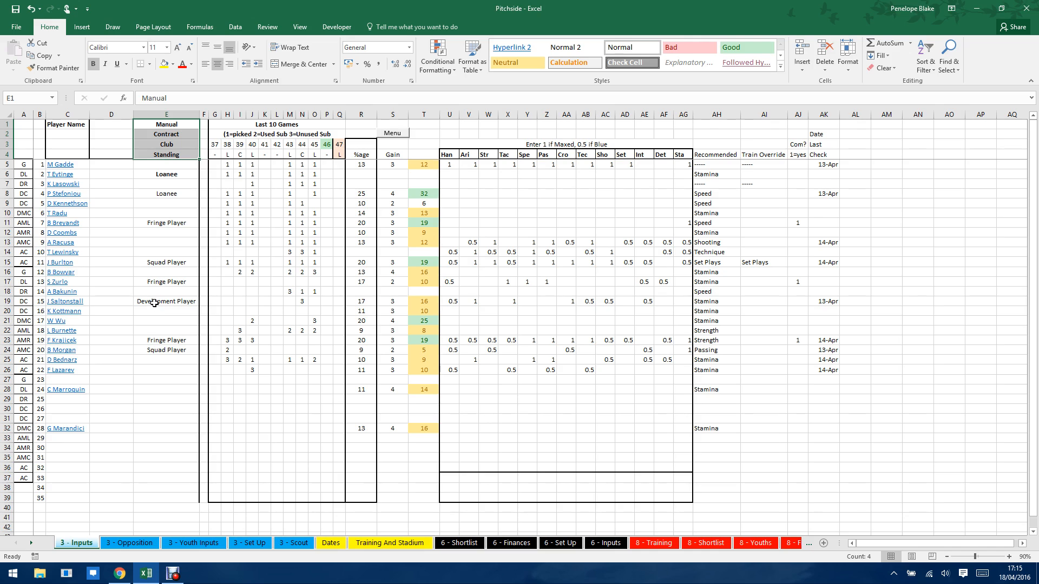
pyautogui.click(162, 282)
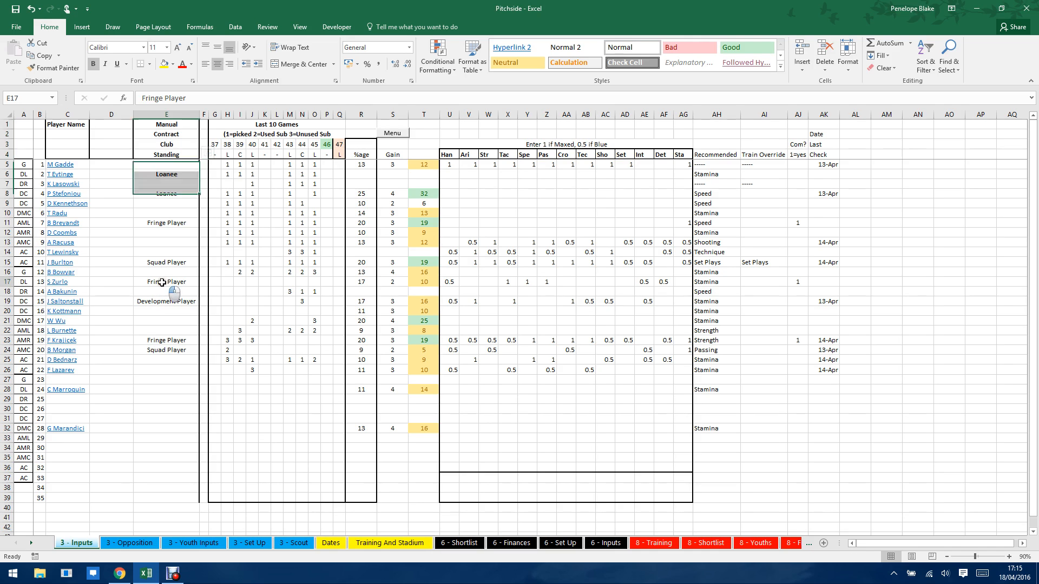
pyautogui.press('Delete')
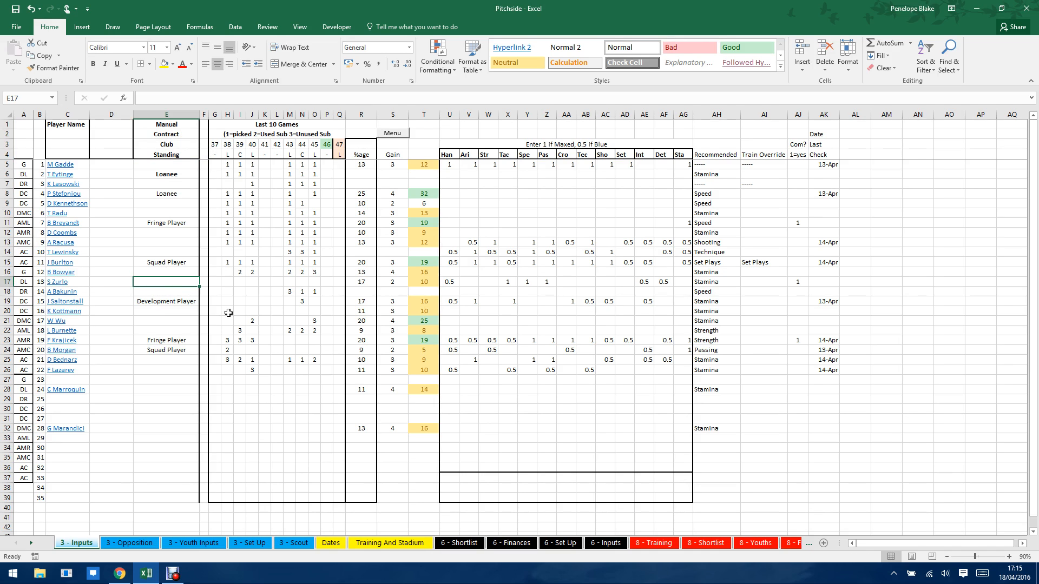
pyautogui.click(394, 136)
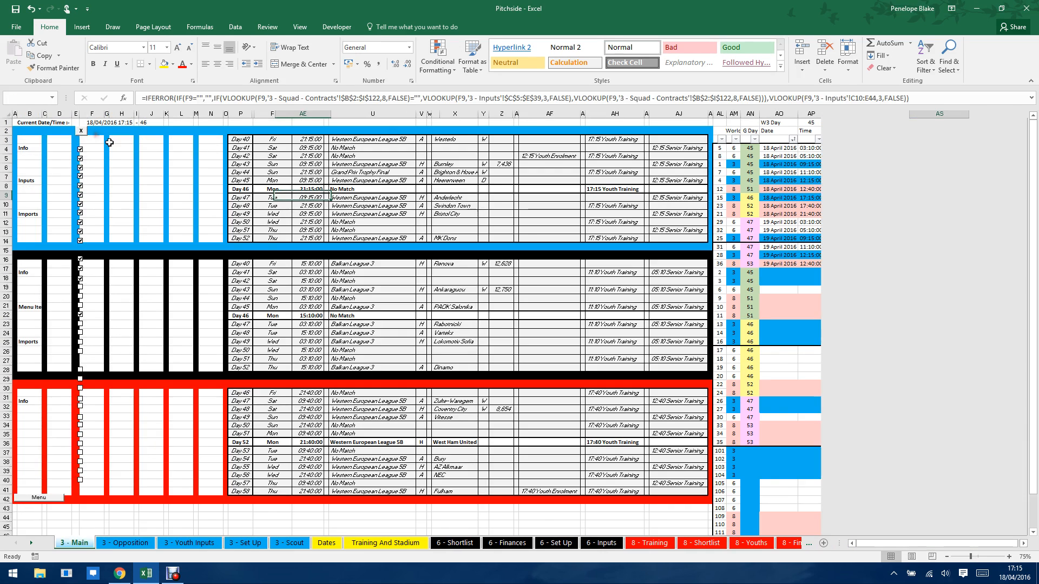
pyautogui.click(108, 141)
pyautogui.click(303, 271)
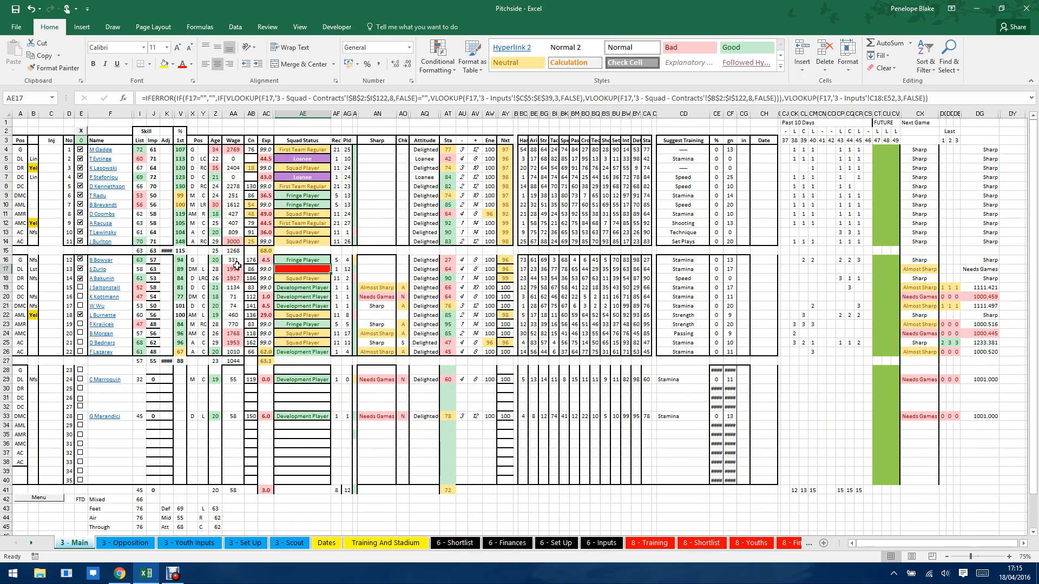
# Check the Team Standing values on the squad's Contracts page in Chrome, and enter Fringe Player in E17 of the 3 - Inputs sheet
pyautogui.click(43, 497)
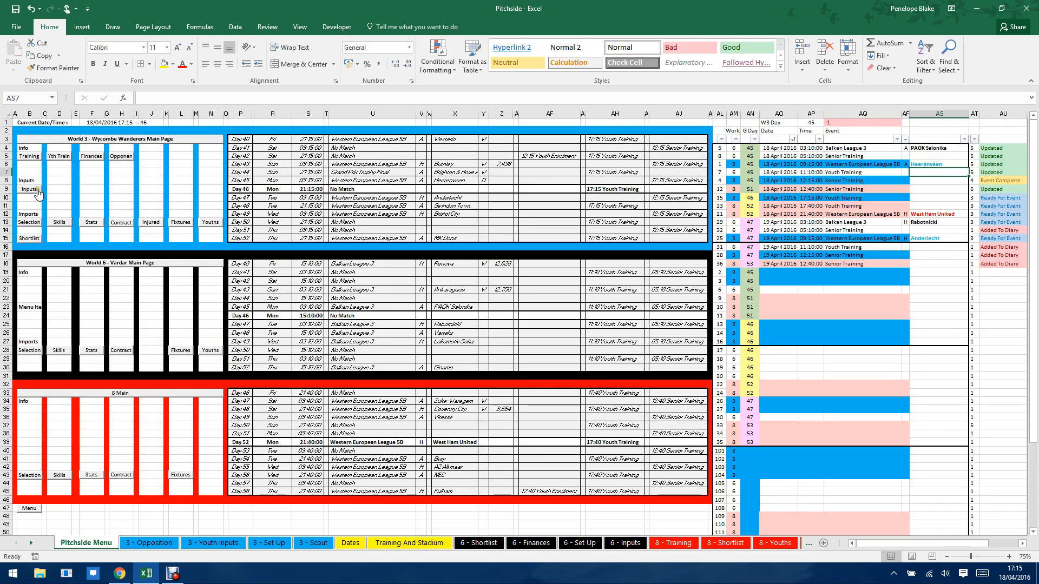
pyautogui.click(34, 190)
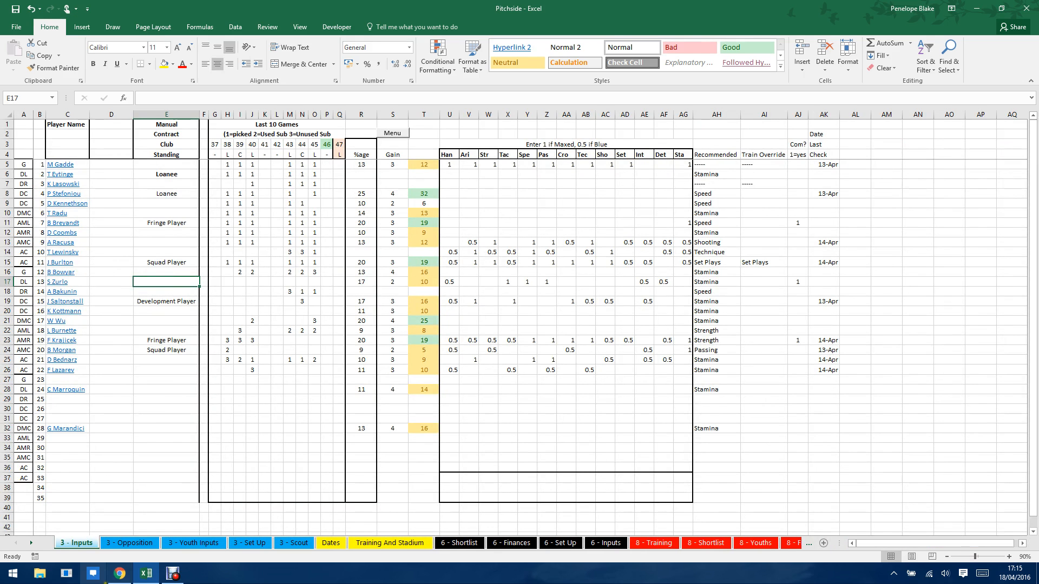
pyautogui.click(118, 577)
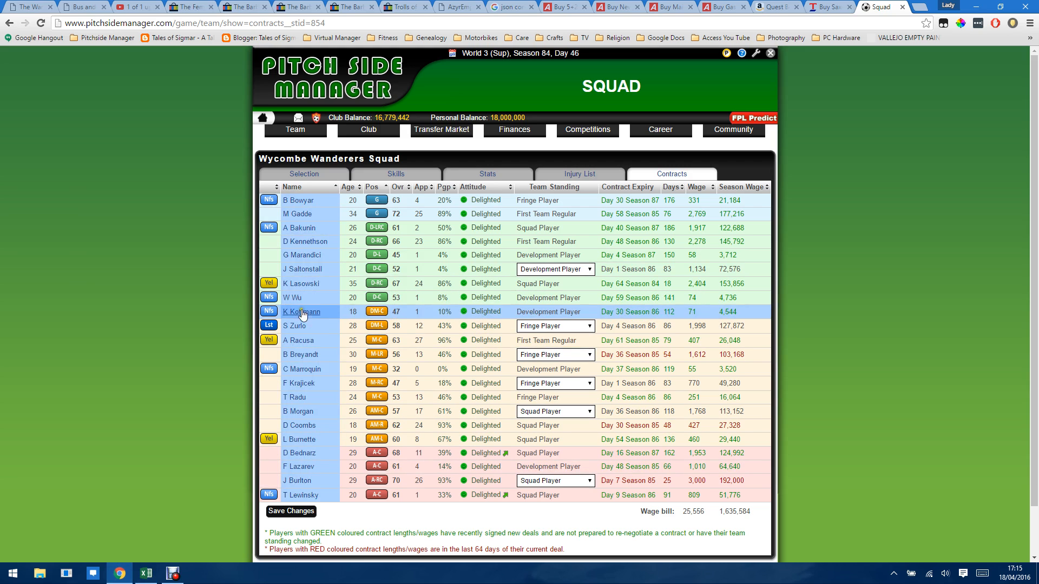
pyautogui.click(118, 576)
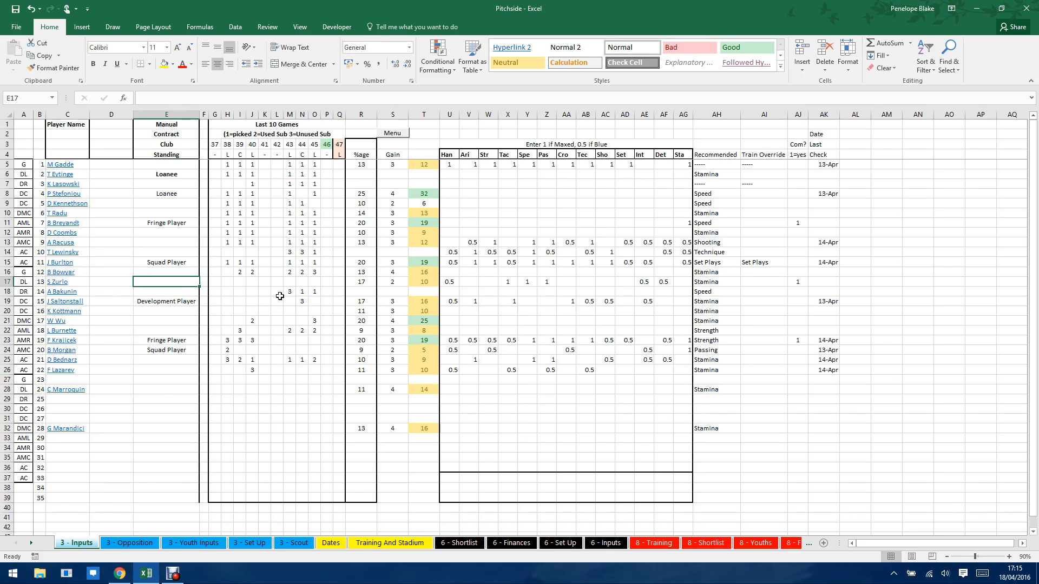
pyautogui.write('r')
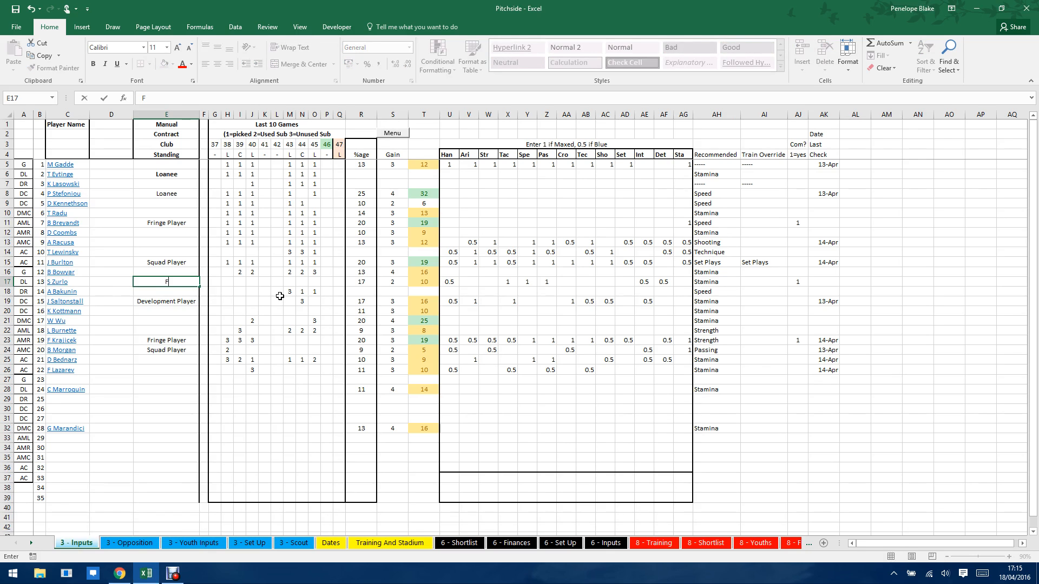
pyautogui.write('ringe Player')
pyautogui.press('Return')
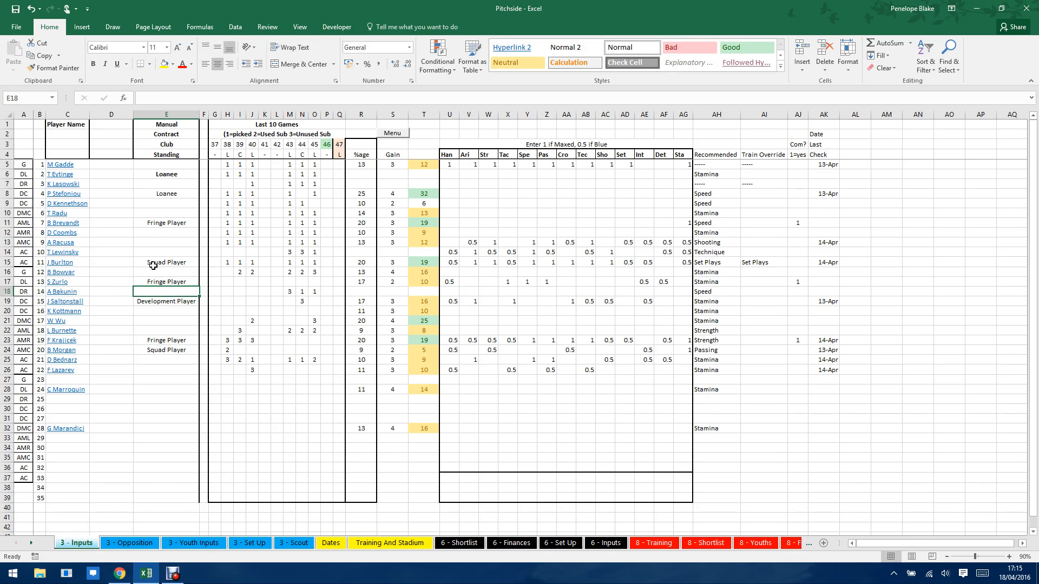
# Enter the dummy standing jhgjshg;js in E5 of 3 - Inputs, and check Squad Status cell AE4 on 3 - Main
pyautogui.click(155, 165)
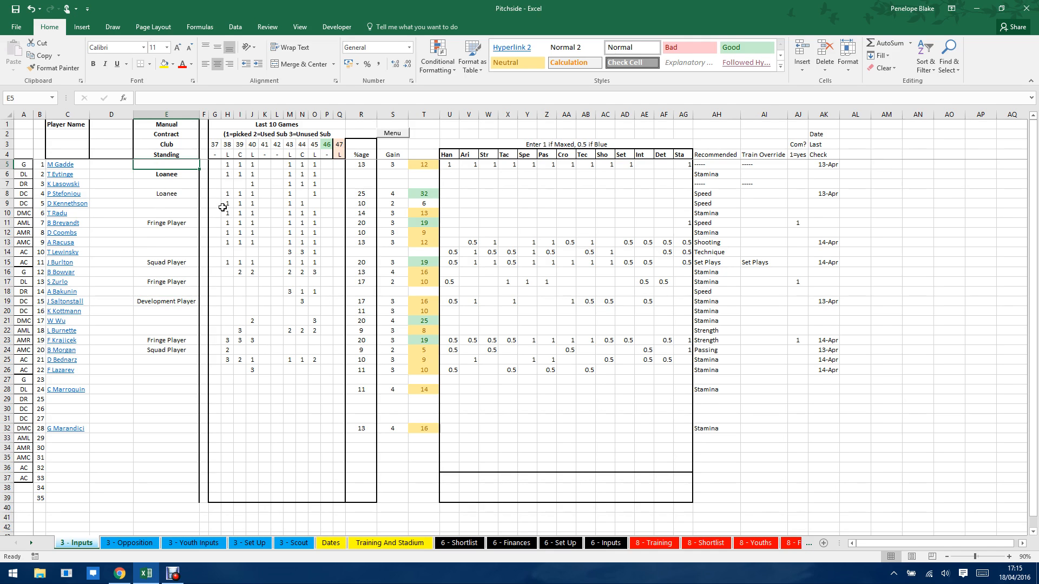
pyautogui.write('jhgjshg;js')
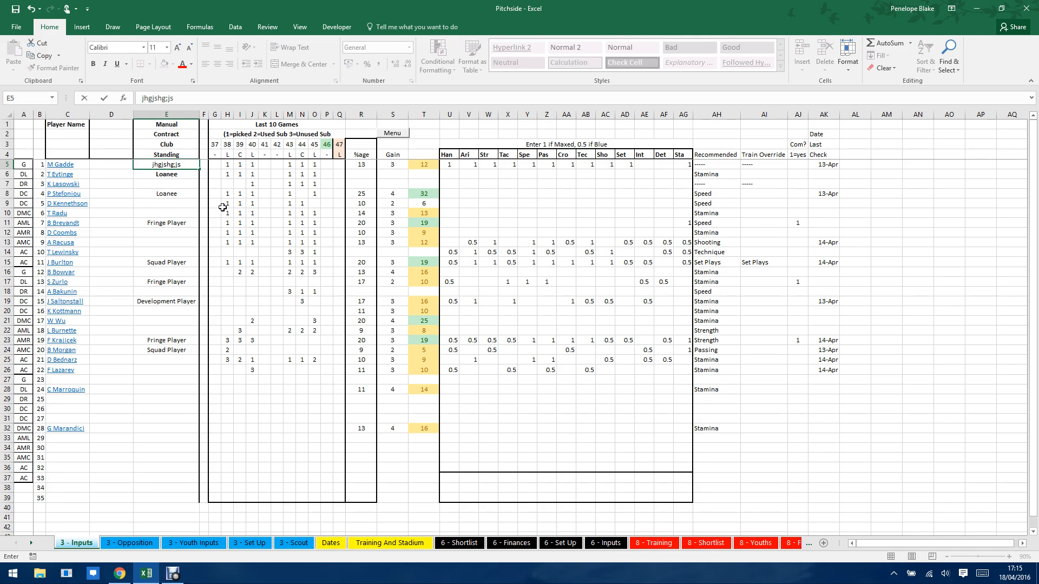
pyautogui.press('Return')
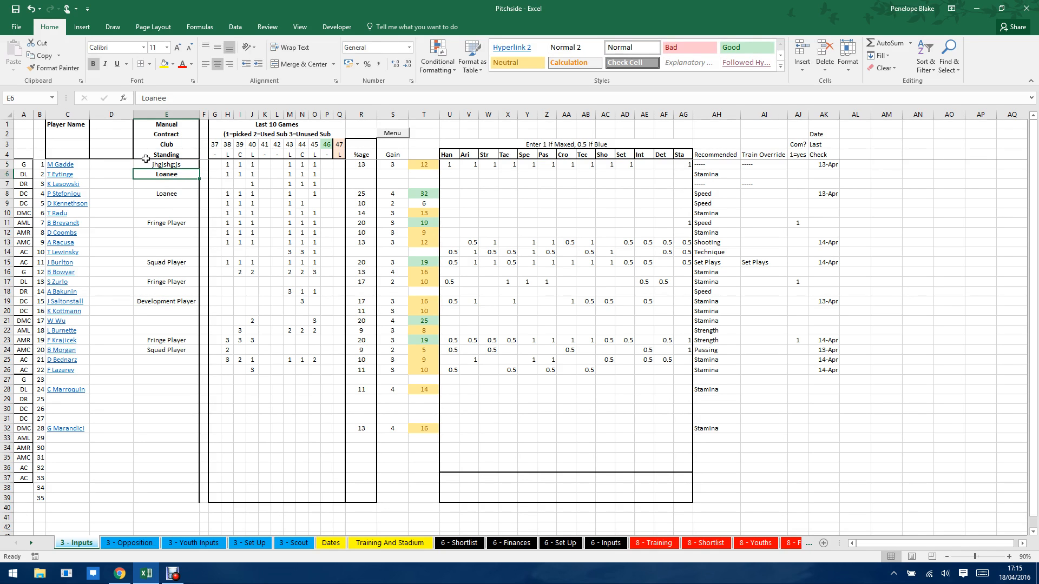
pyautogui.click(394, 137)
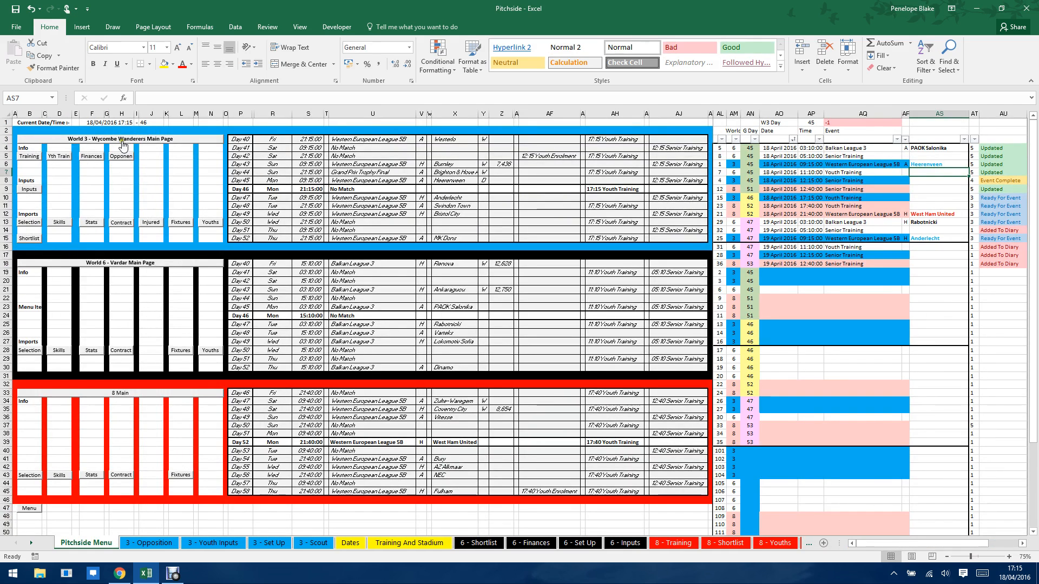
pyautogui.click(123, 142)
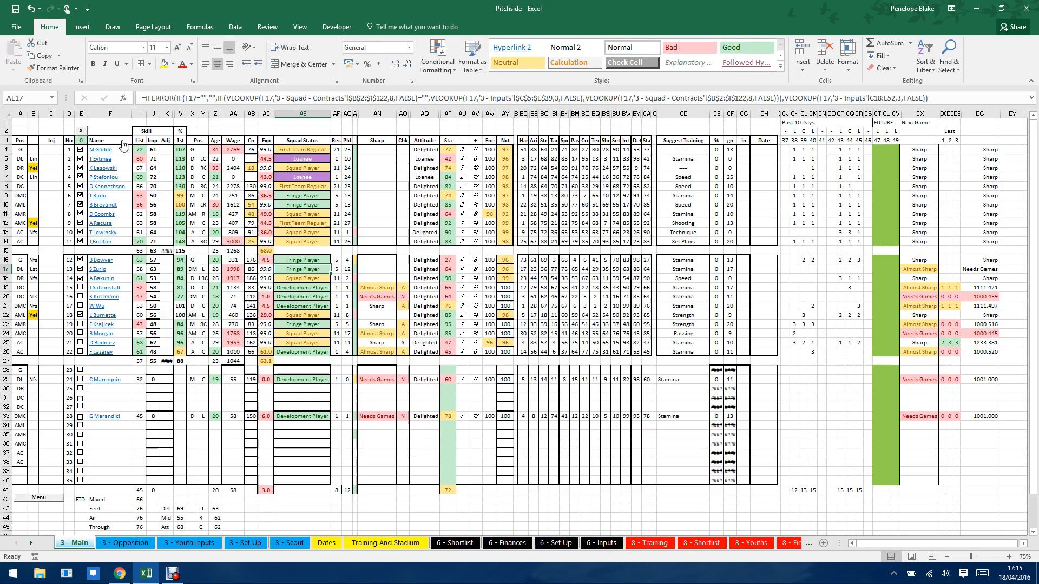
pyautogui.click(301, 150)
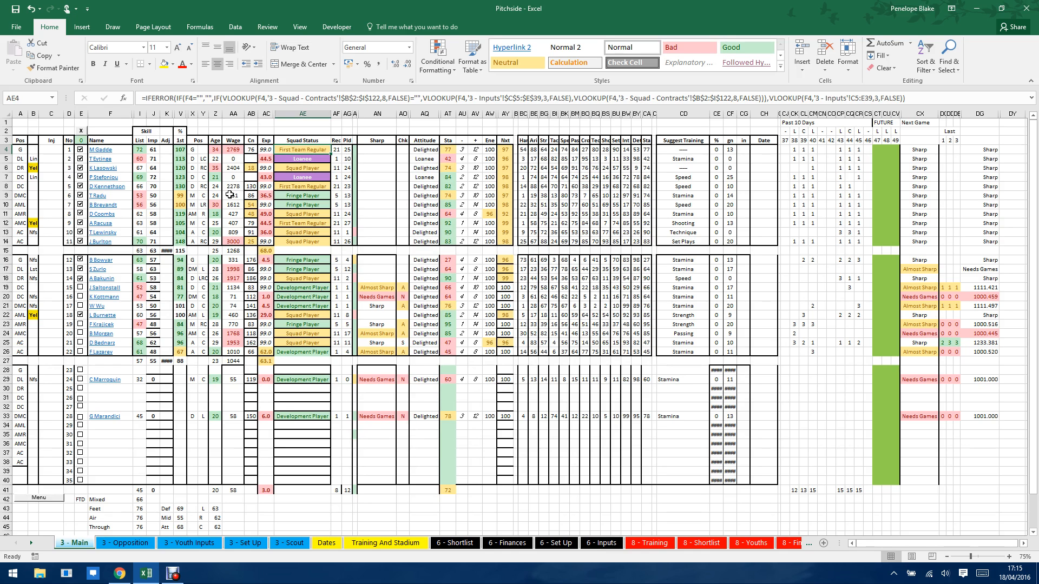
# Compare the manual standing in E5 of 3 - Inputs with the Contracts page in Chrome, and clear the dummy text from E5
pyautogui.click(48, 497)
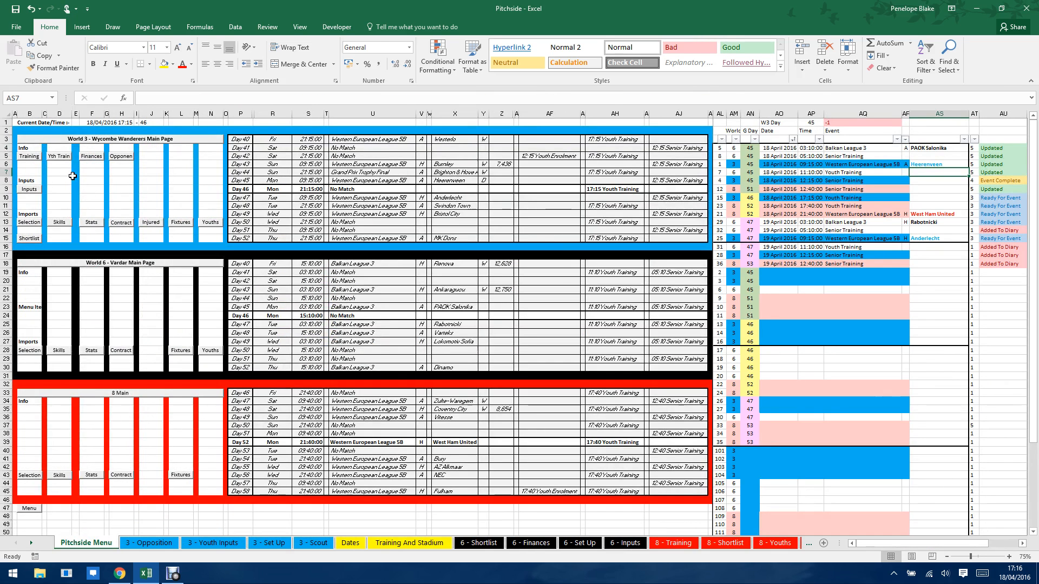
pyautogui.click(29, 189)
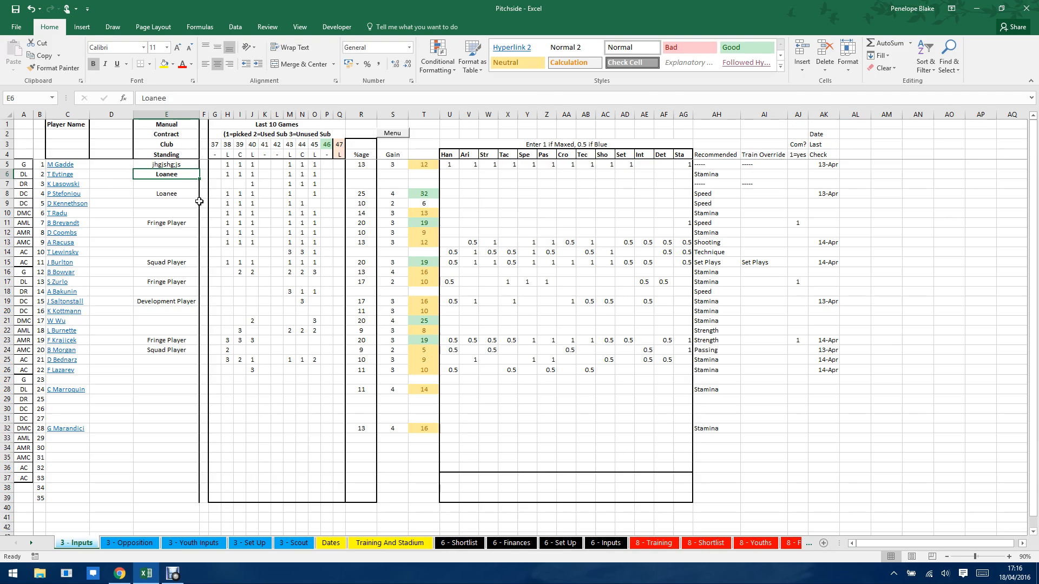
pyautogui.click(187, 164)
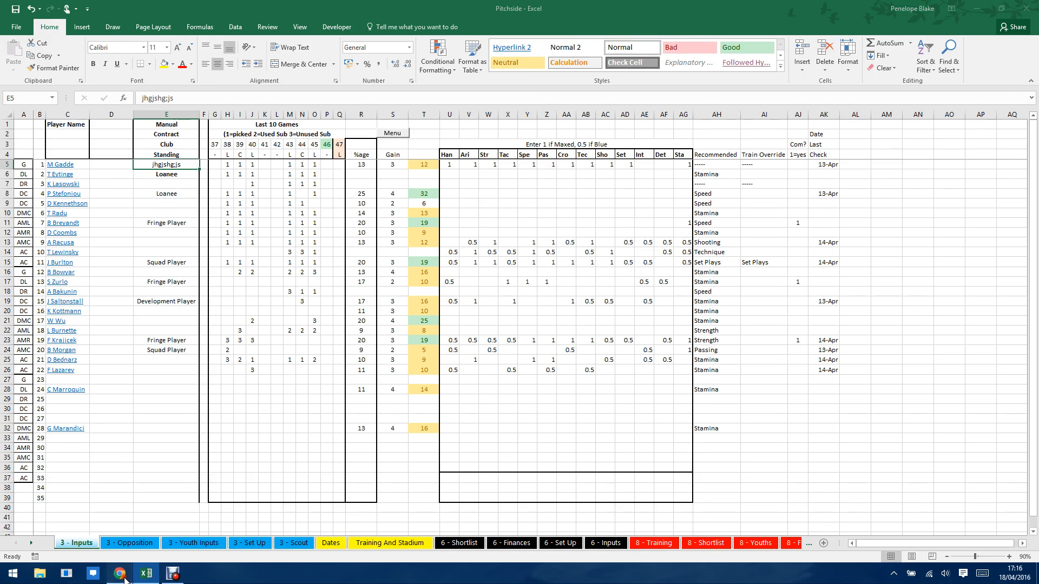
pyautogui.click(119, 573)
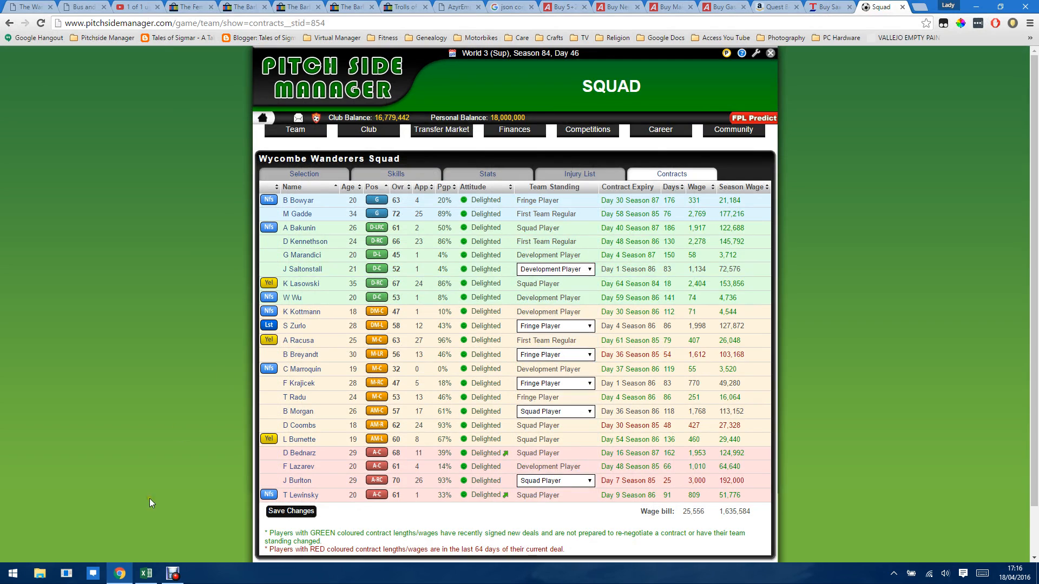
pyautogui.click(146, 573)
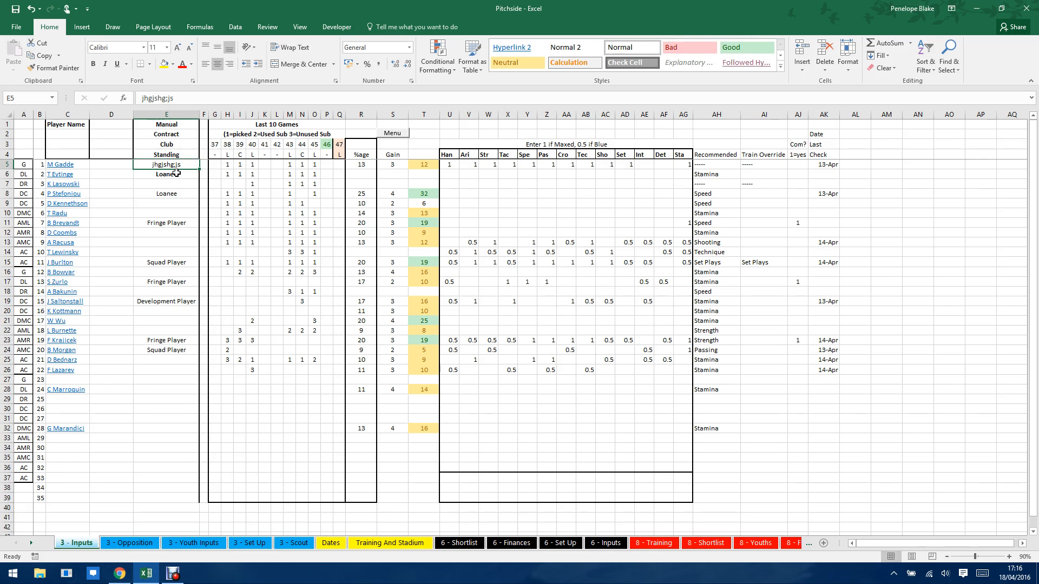
pyautogui.press('Delete')
# Return to 3 - Main and review the first-choice players' Rec values in AF4:AF14, Pld values in AG4:AG14 and the Sharp column
pyautogui.click(398, 134)
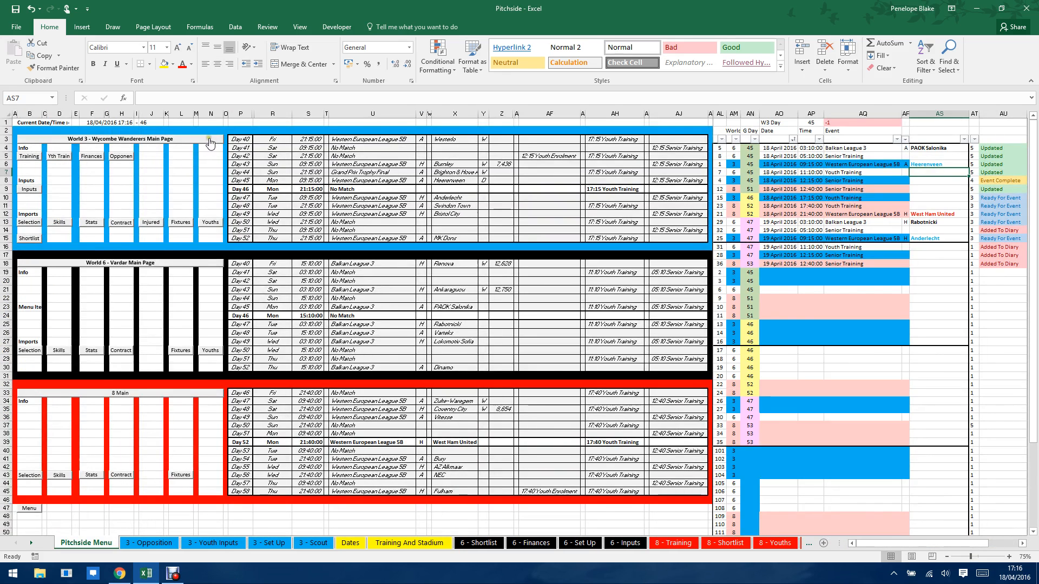
pyautogui.click(185, 143)
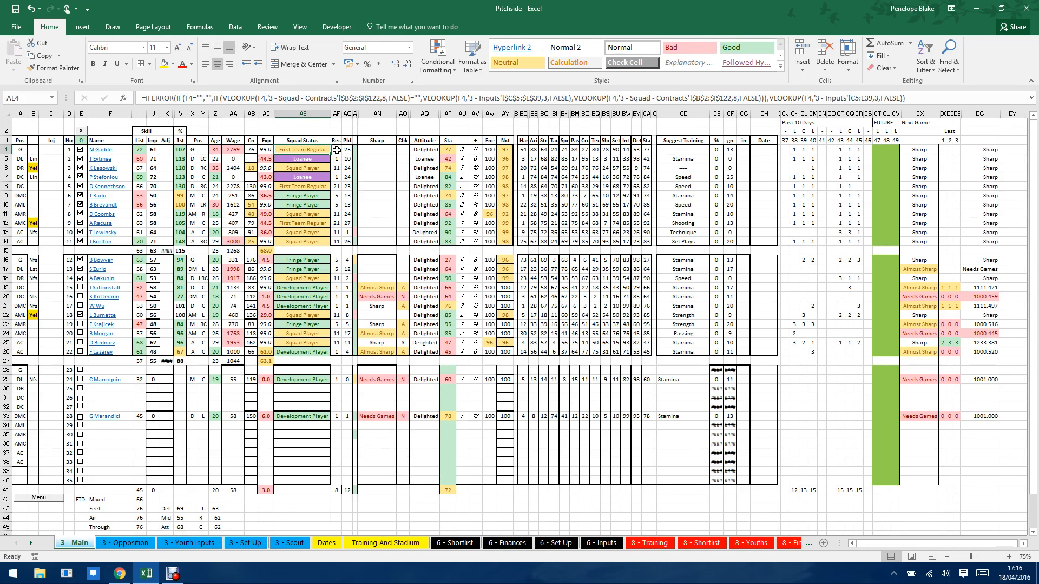
pyautogui.moveTo(336, 150); pyautogui.dragTo(336, 241)
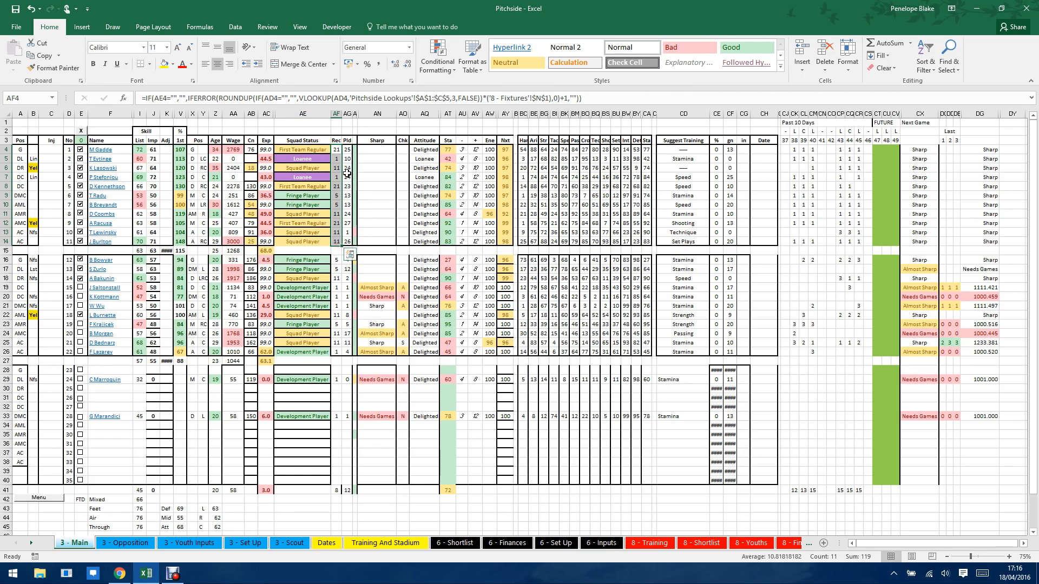
pyautogui.moveTo(347, 149); pyautogui.dragTo(347, 241)
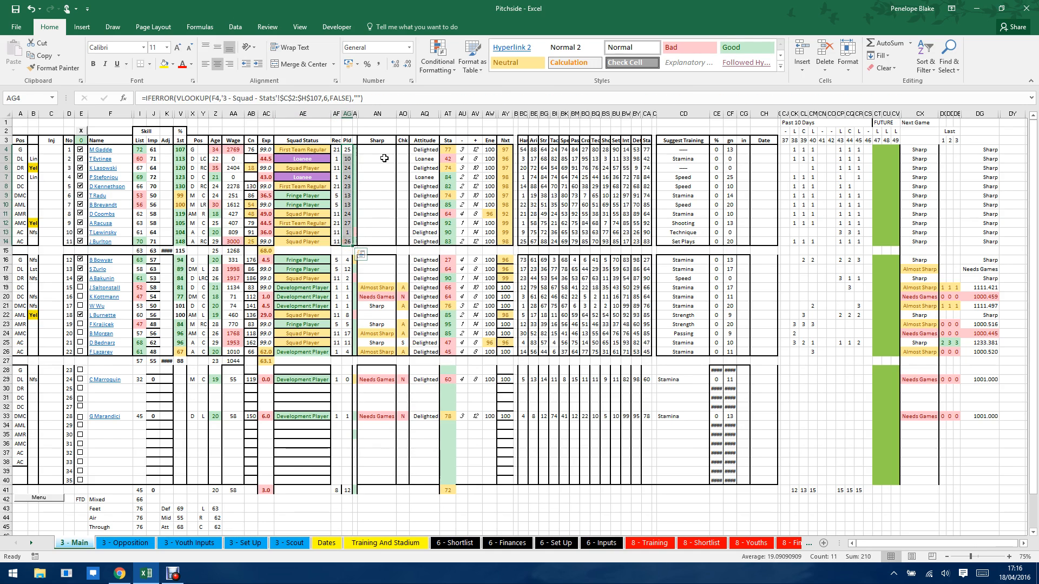
pyautogui.moveTo(383, 150); pyautogui.dragTo(394, 236)
# Review the Attitude formulas in AQ4:AQ14 and check cell AQ8 for conditional formatting rules
pyautogui.moveTo(426, 149); pyautogui.dragTo(425, 242)
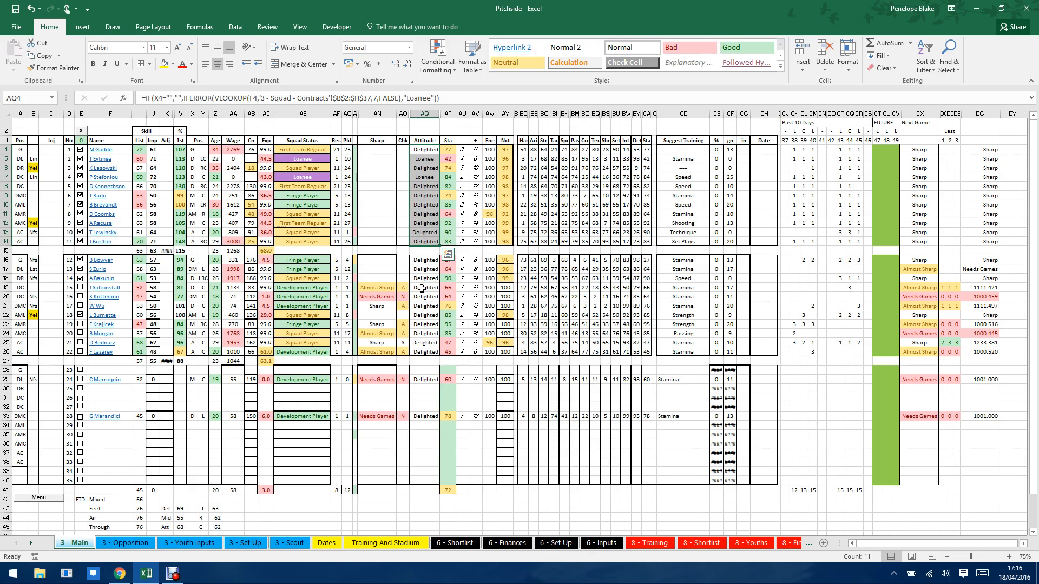
pyautogui.click(424, 186)
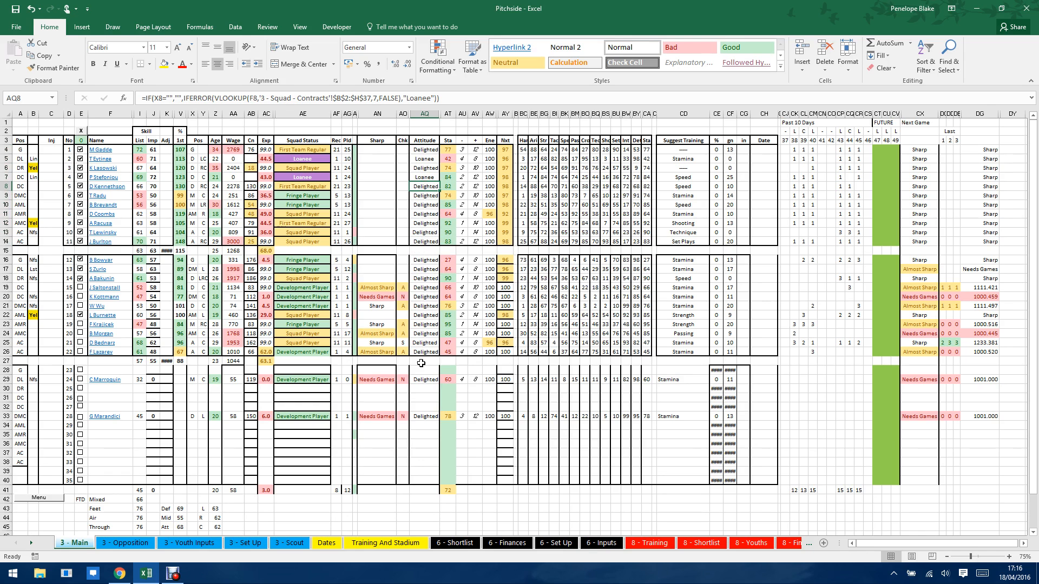
pyautogui.click(431, 69)
pyautogui.click(454, 228)
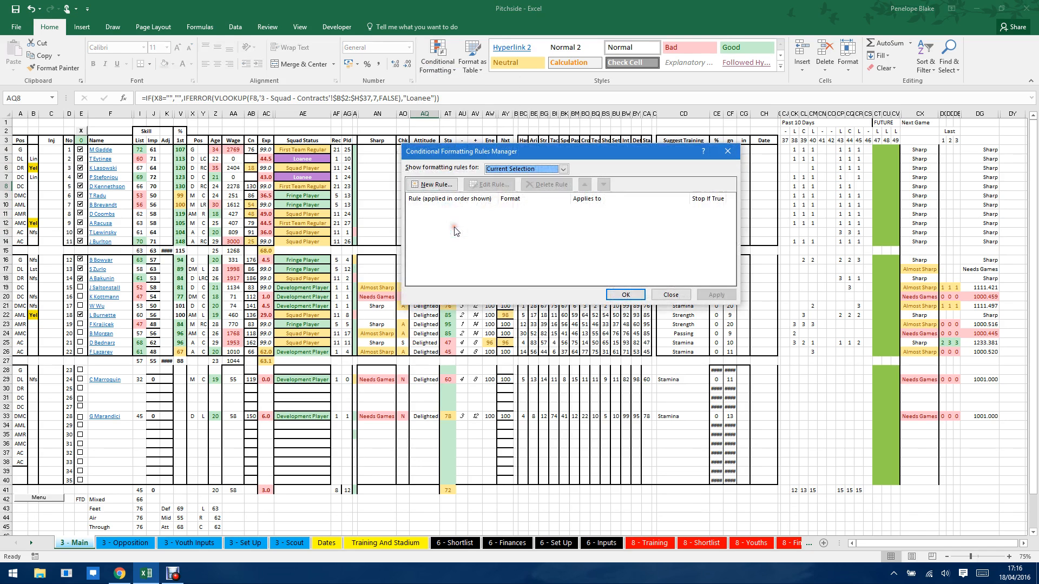
pyautogui.click(667, 298)
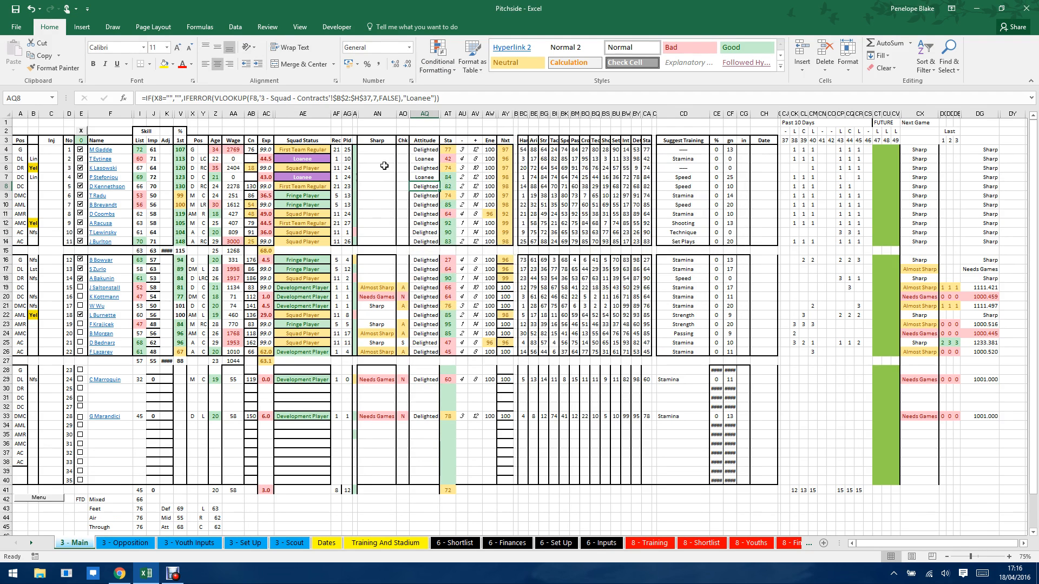
# Inspect the Sta formulas in column AT, including cells AT4 and AT10
pyautogui.click(448, 152)
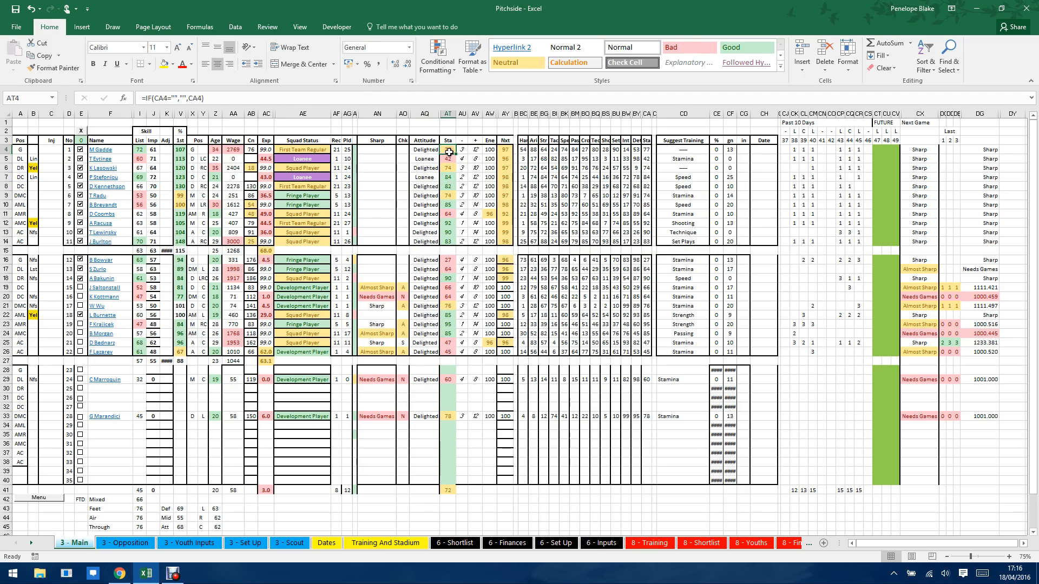
pyautogui.click(447, 113)
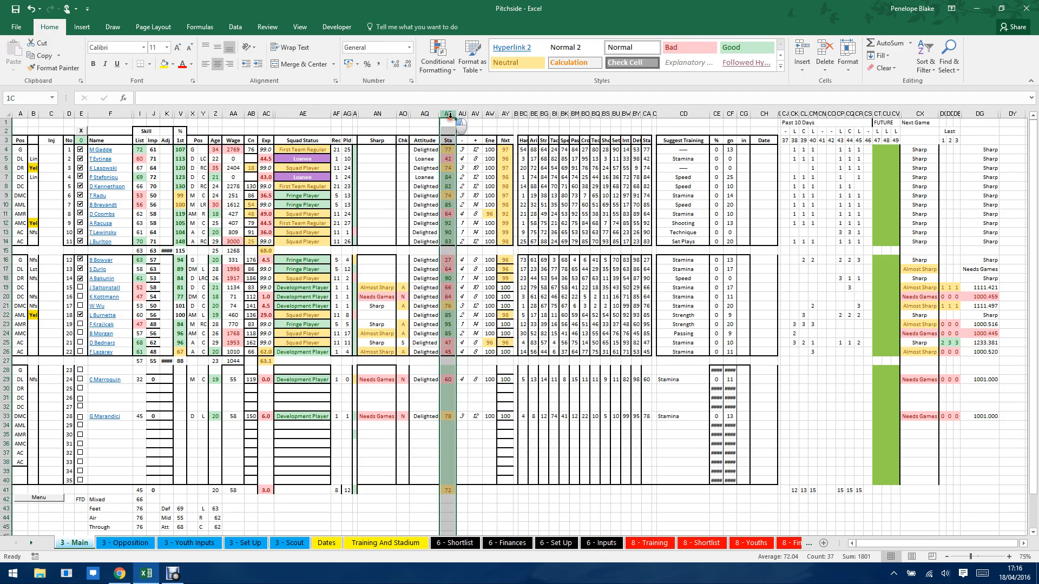
pyautogui.click(446, 205)
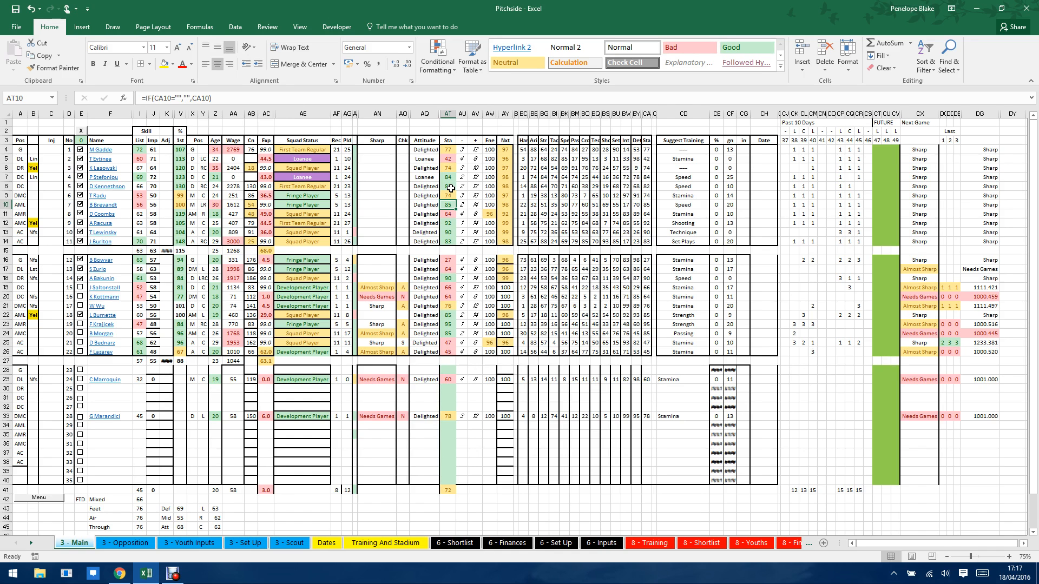
# Review the minus and plus formulas for the first-choice players in AU4:AU14 and AV4:AV14
pyautogui.moveTo(462, 150); pyautogui.dragTo(476, 242)
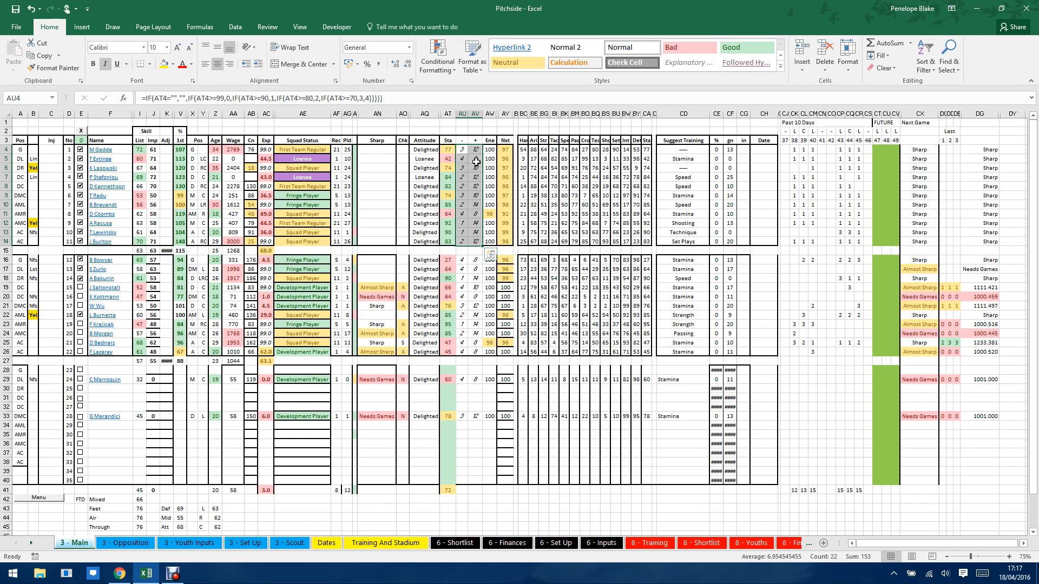
pyautogui.moveTo(463, 149); pyautogui.dragTo(460, 241)
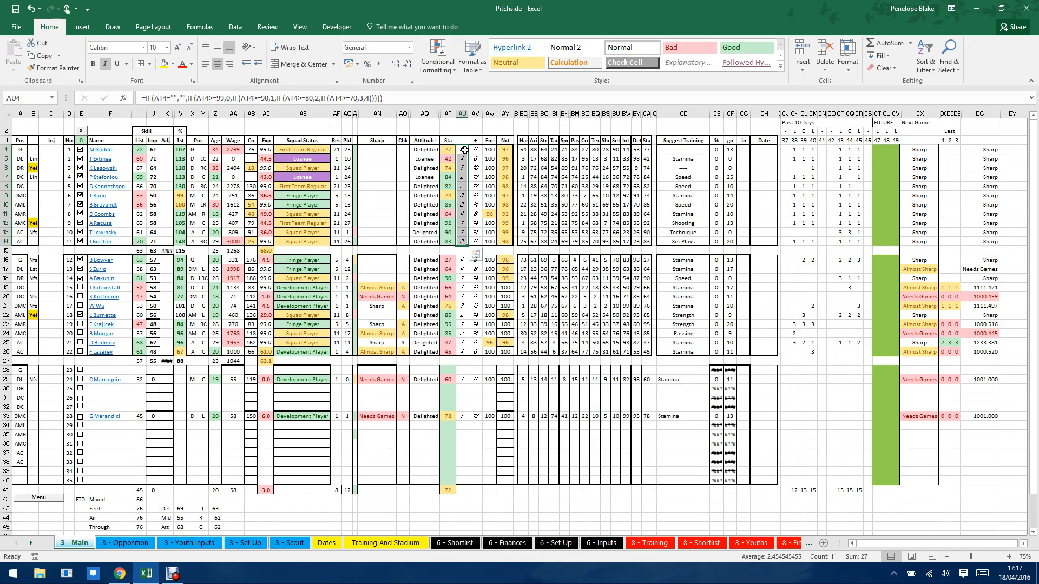
pyautogui.moveTo(475, 150); pyautogui.dragTo(473, 240)
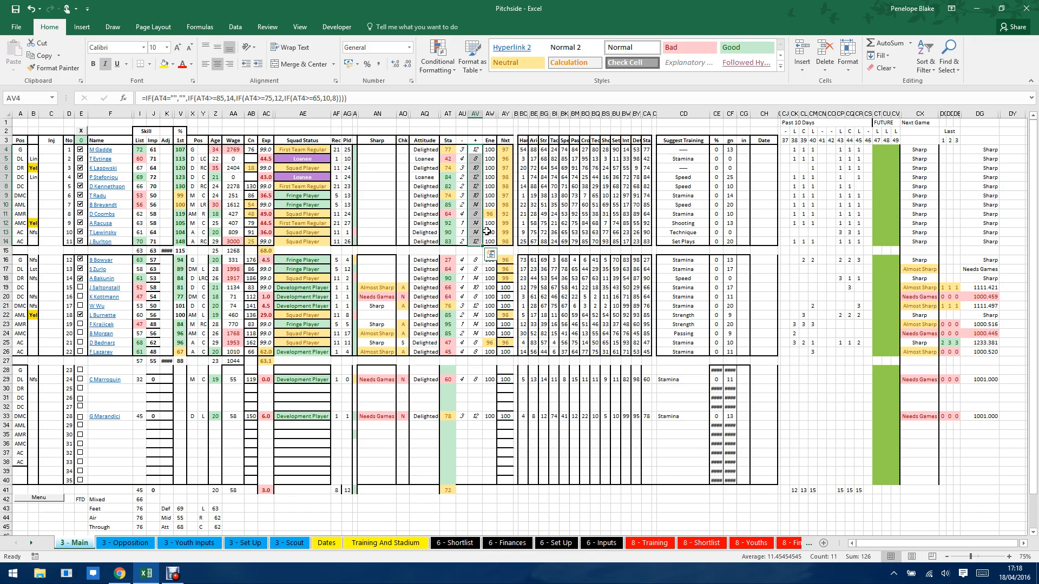
# Examine the Ene formulas in AW4:AW14 together with the match-day columns they depend on
pyautogui.moveTo(489, 149); pyautogui.dragTo(488, 241)
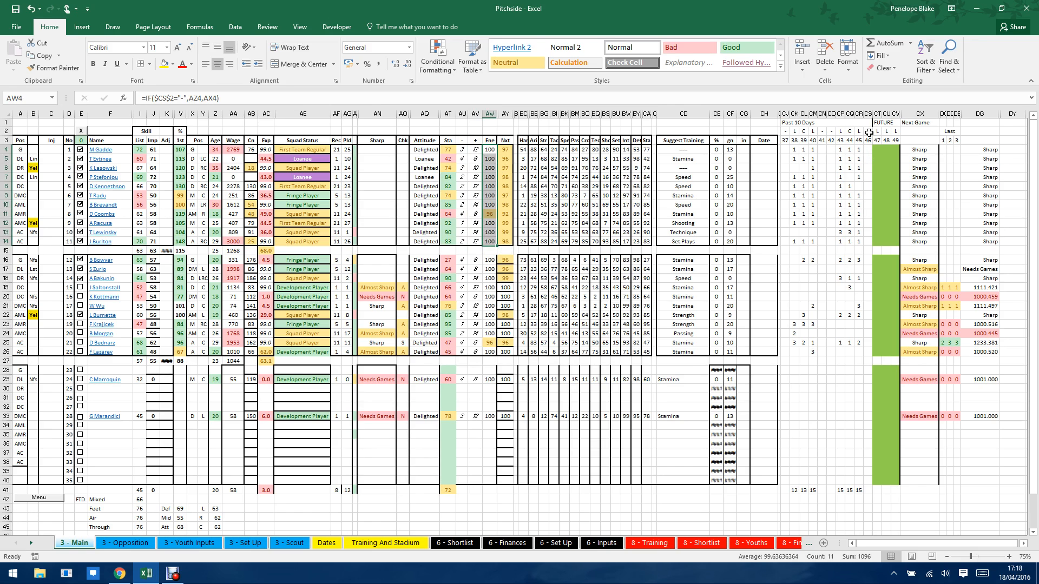
pyautogui.moveTo(869, 133); pyautogui.dragTo(874, 222)
pyautogui.moveTo(489, 151); pyautogui.dragTo(493, 196)
pyautogui.press('Left')
pyautogui.hotkey('shift', 'Down')
pyautogui.hotkey('shift', 'Down')
pyautogui.hotkey('shift', 'Down')
pyautogui.hotkey('shift', 'Down')
pyautogui.hotkey('shift', 'Down')
pyautogui.hotkey('shift', 'Down')
pyautogui.hotkey('shift', 'Down')
pyautogui.hotkey('shift', 'Down')
pyautogui.hotkey('shift', 'Down')
pyautogui.hotkey('shift', 'Down')
# Review the Nxt formulas for the first-choice players in AY4:AY14
pyautogui.click(505, 148)
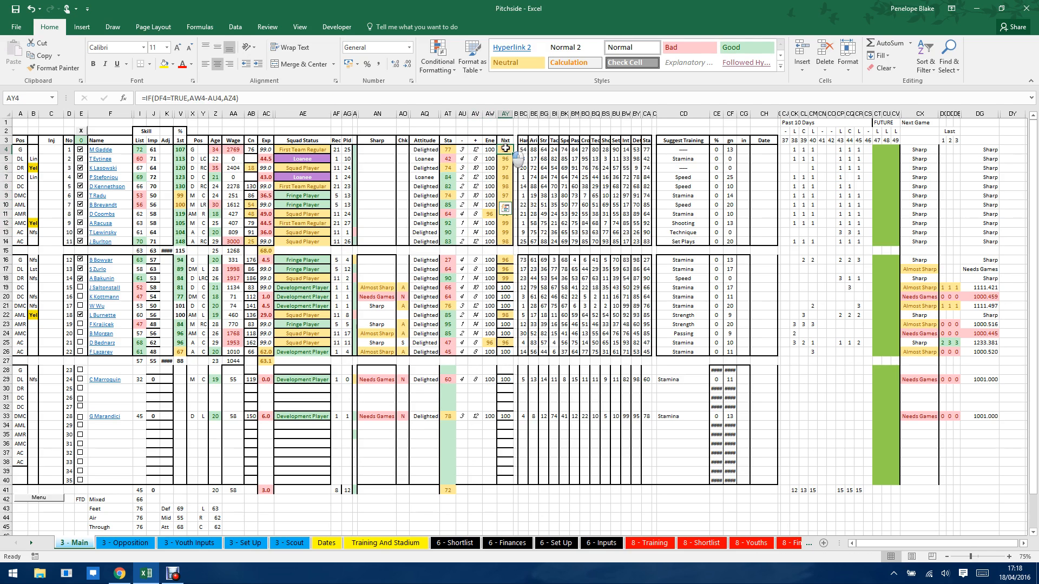
pyautogui.moveTo(505, 148); pyautogui.dragTo(506, 240)
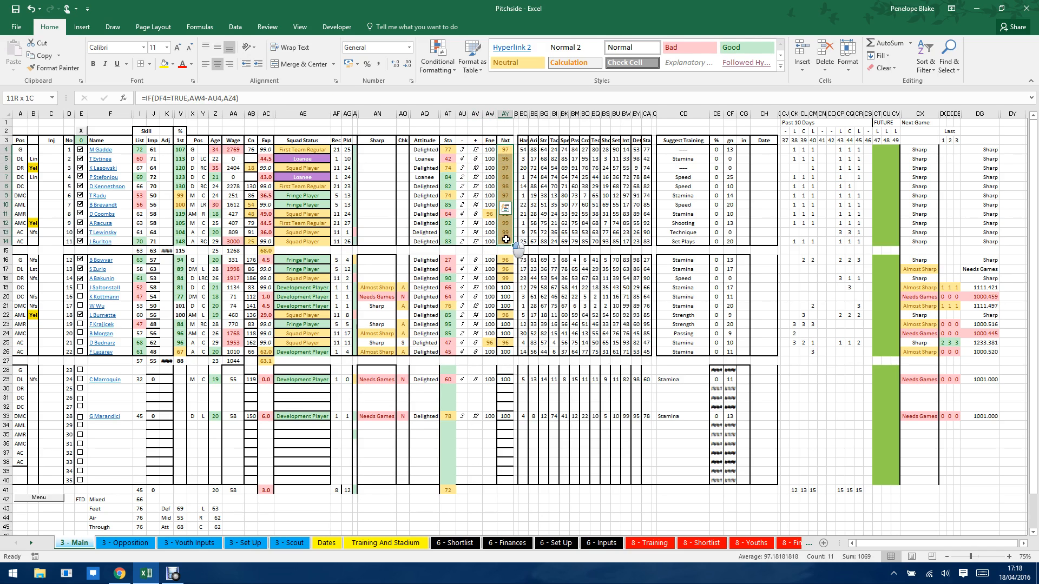
pyautogui.click(506, 131)
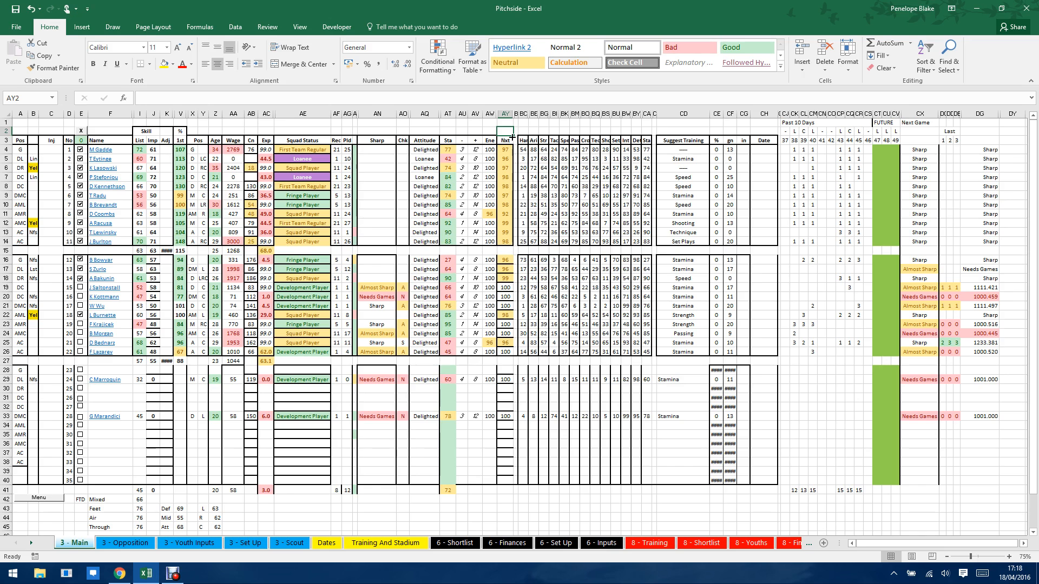
# Review the first-choice players' individual skill values from Han to Sta, plus the Suggest Training, %, gn and Date columns
pyautogui.moveTo(523, 142); pyautogui.dragTo(645, 223)
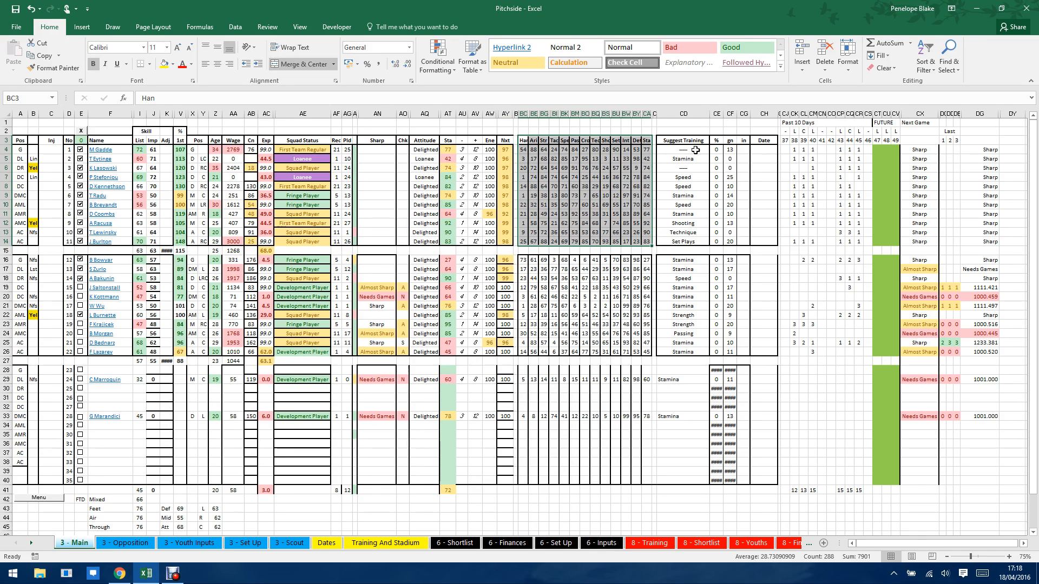
pyautogui.moveTo(697, 139); pyautogui.dragTo(695, 242)
pyautogui.moveTo(716, 142); pyautogui.dragTo(739, 244)
pyautogui.click(732, 152)
pyautogui.click(763, 151)
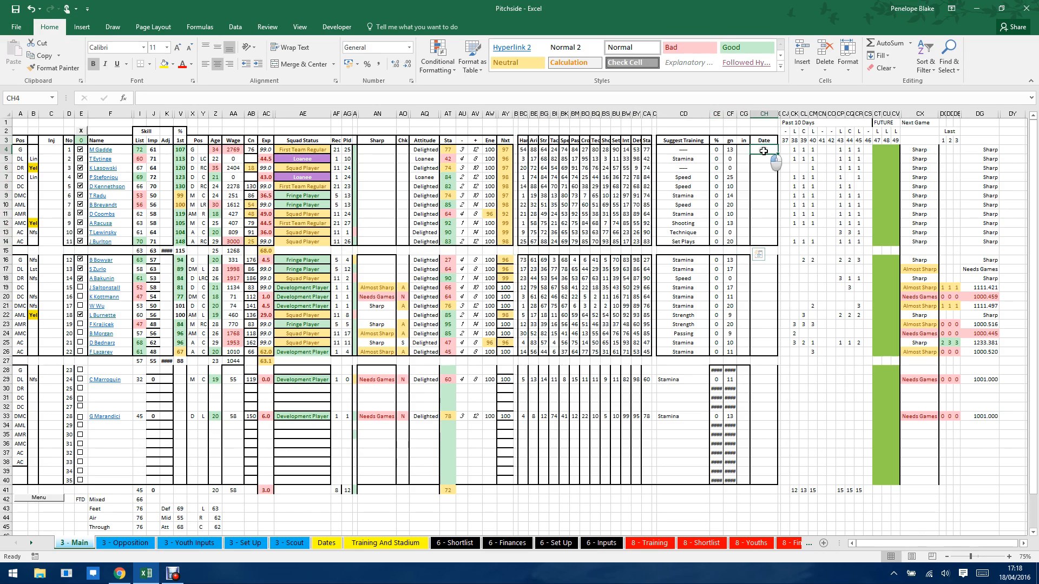
# Open 3 - Inputs for World 3 and inspect the Date Last Check entries in column AK, including AK5
pyautogui.click(43, 498)
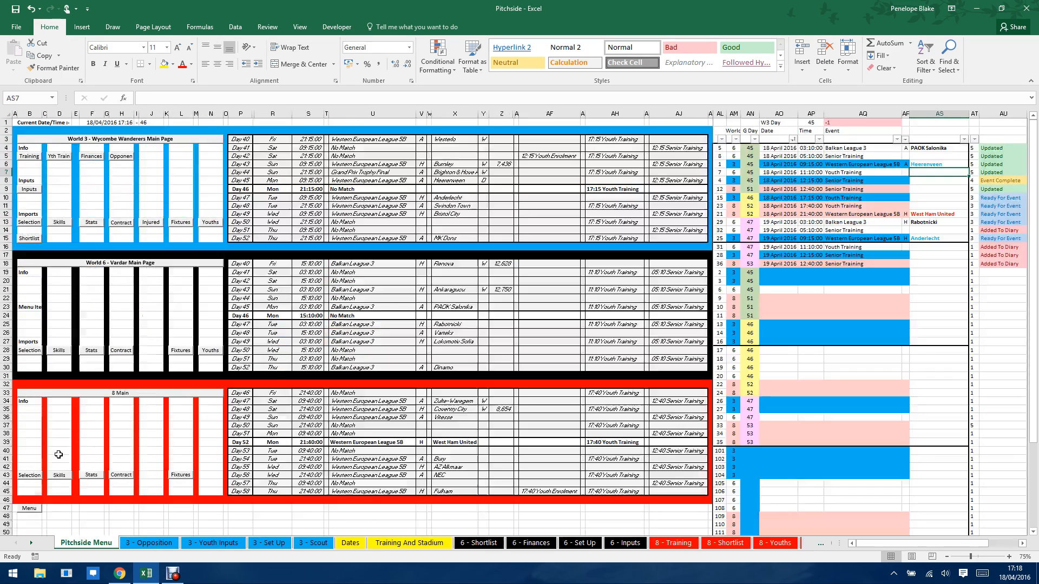
pyautogui.click(30, 189)
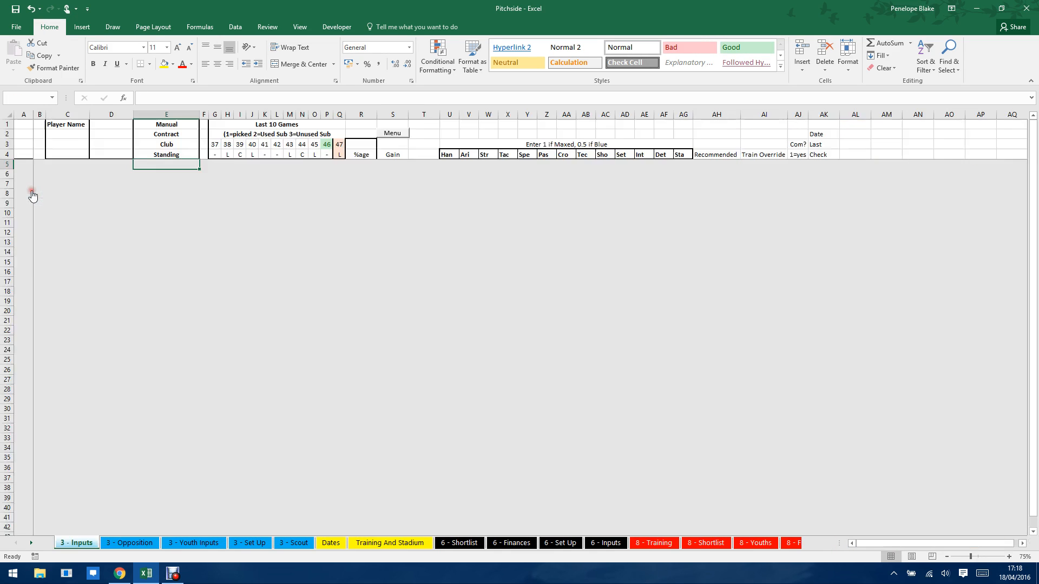
pyautogui.moveTo(826, 163); pyautogui.dragTo(829, 370)
pyautogui.click(833, 164)
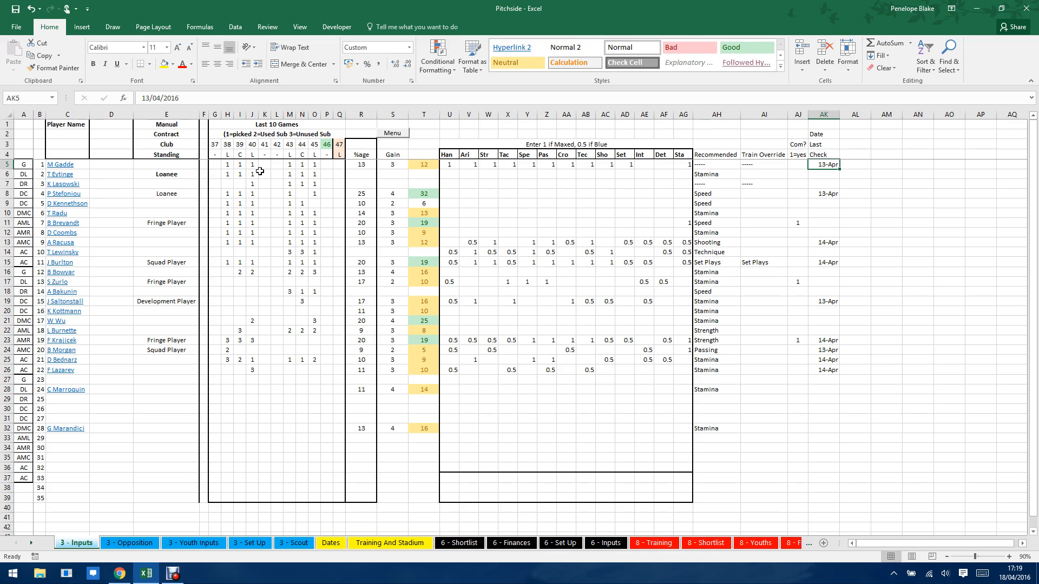
# Review the first player's manual inputs in row 5: club standing, maxed skills, %age, Gain and Train Override
pyautogui.click(165, 164)
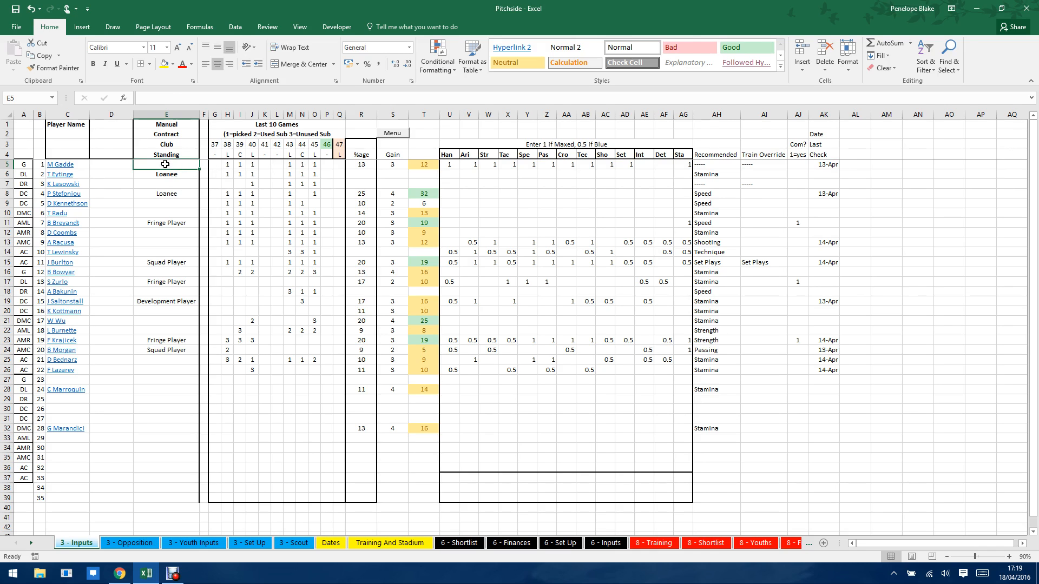
pyautogui.moveTo(449, 165); pyautogui.dragTo(684, 164)
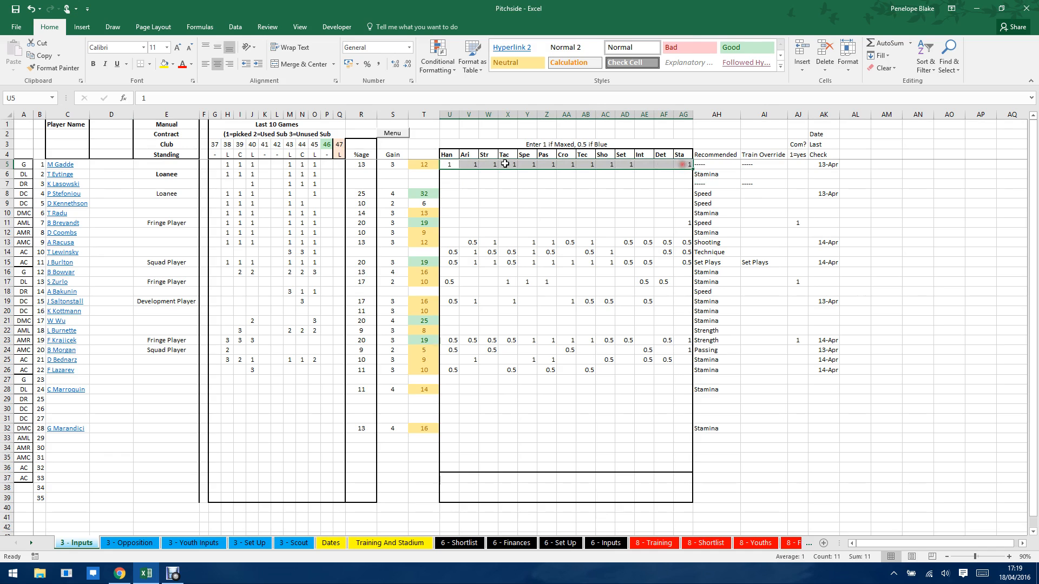
pyautogui.click(361, 164)
pyautogui.write('13')
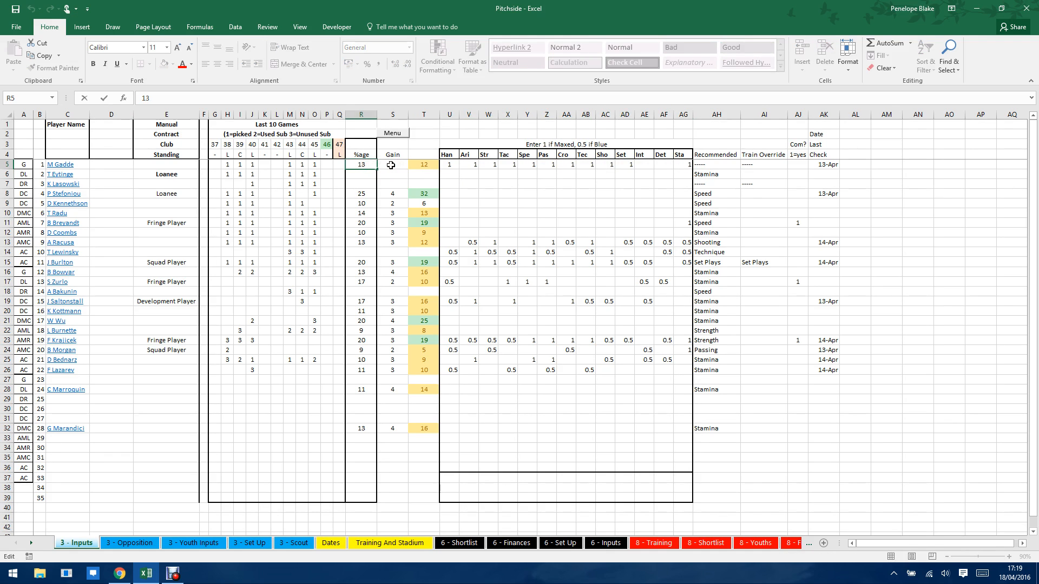
pyautogui.click(390, 165)
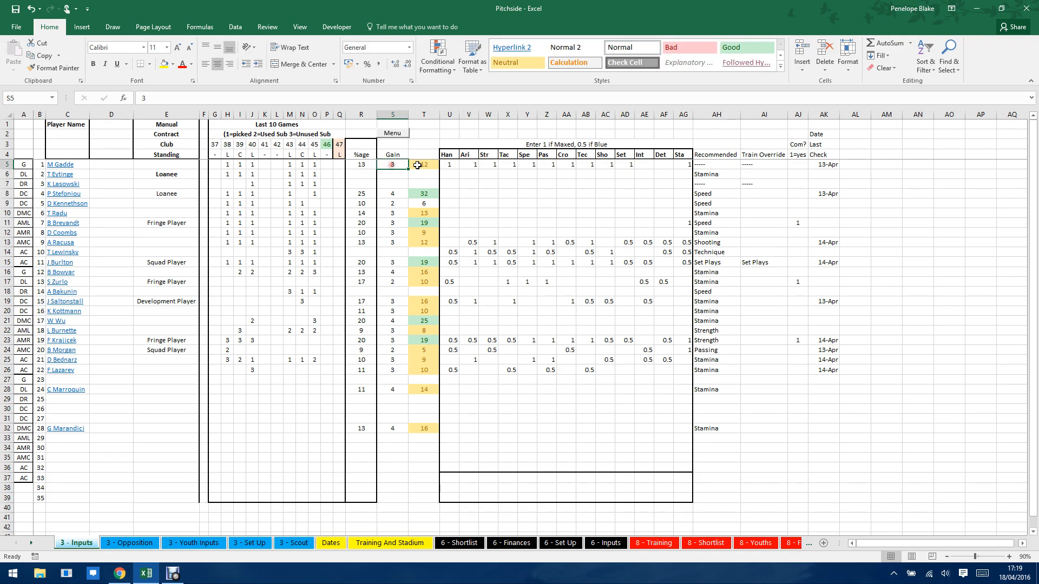
pyautogui.click(760, 164)
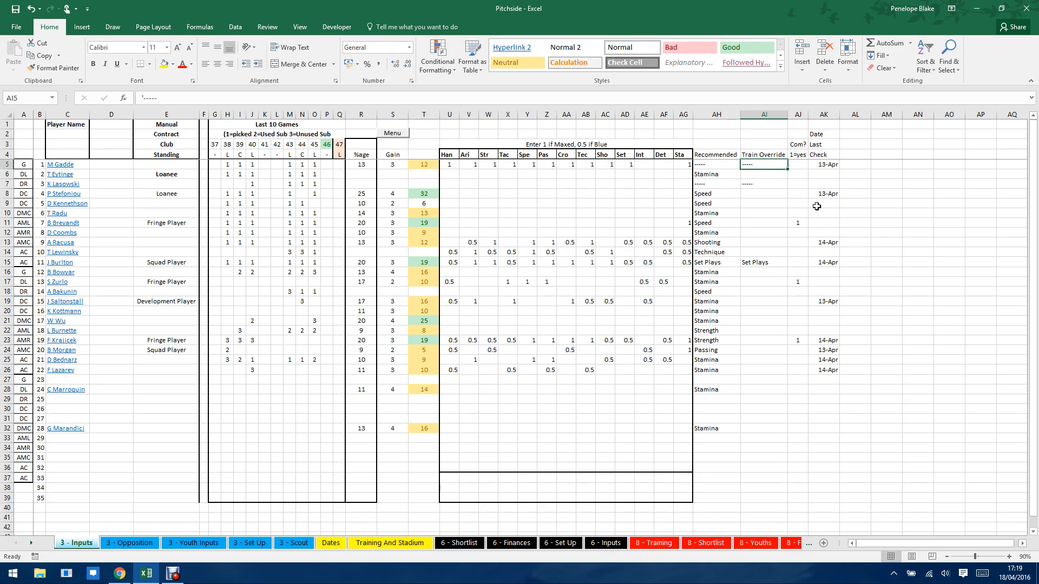
# Inspect the Com? column on 3 - Inputs, including AJ3, AJ7 and AJ11
pyautogui.click(799, 145)
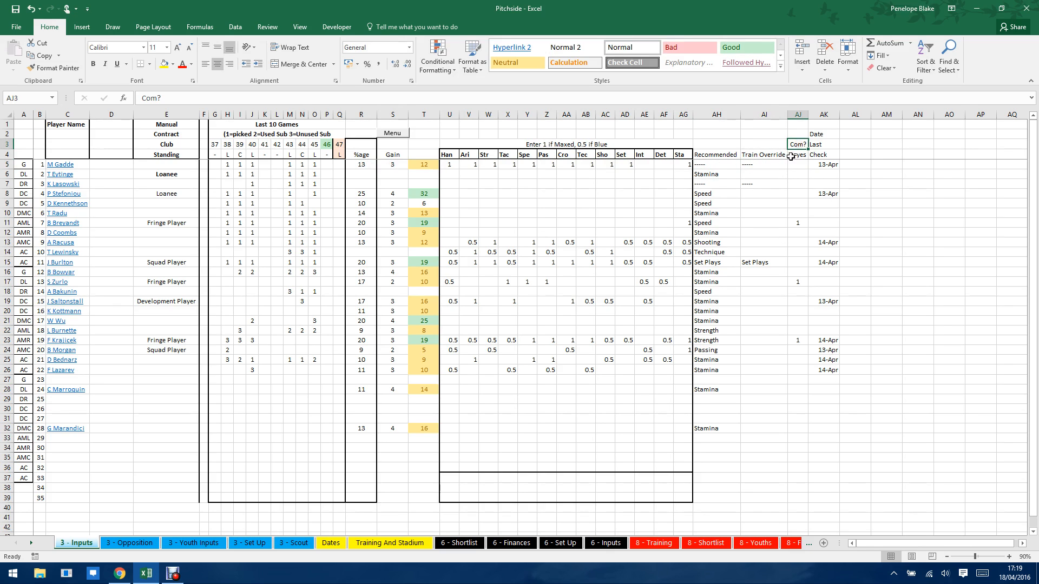
pyautogui.click(796, 184)
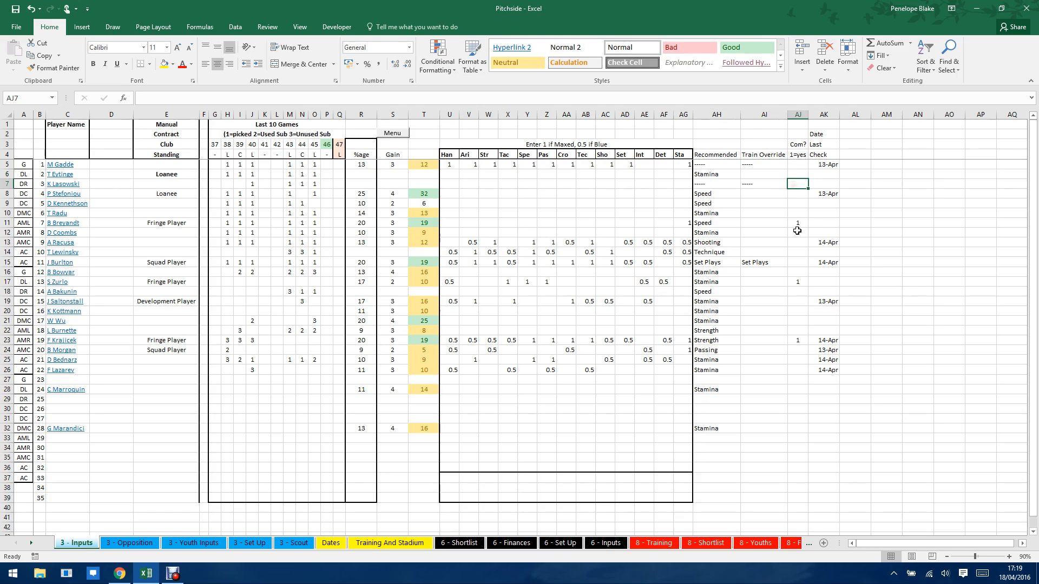
pyautogui.click(796, 223)
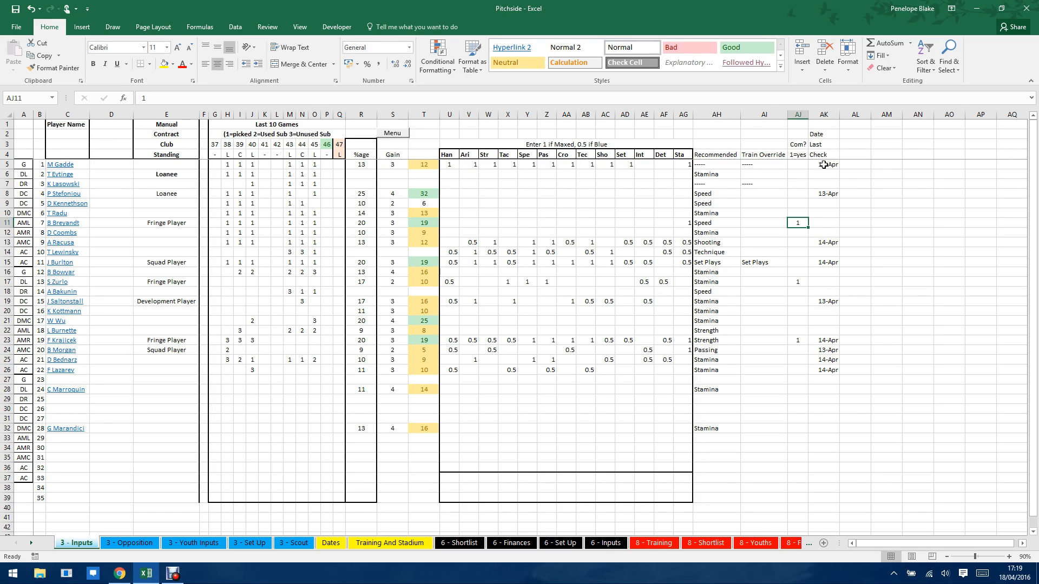
# Test the highlighting of old check dates by entering 10/04 and 11/04 in AK10
pyautogui.click(822, 165)
pyautogui.click(827, 212)
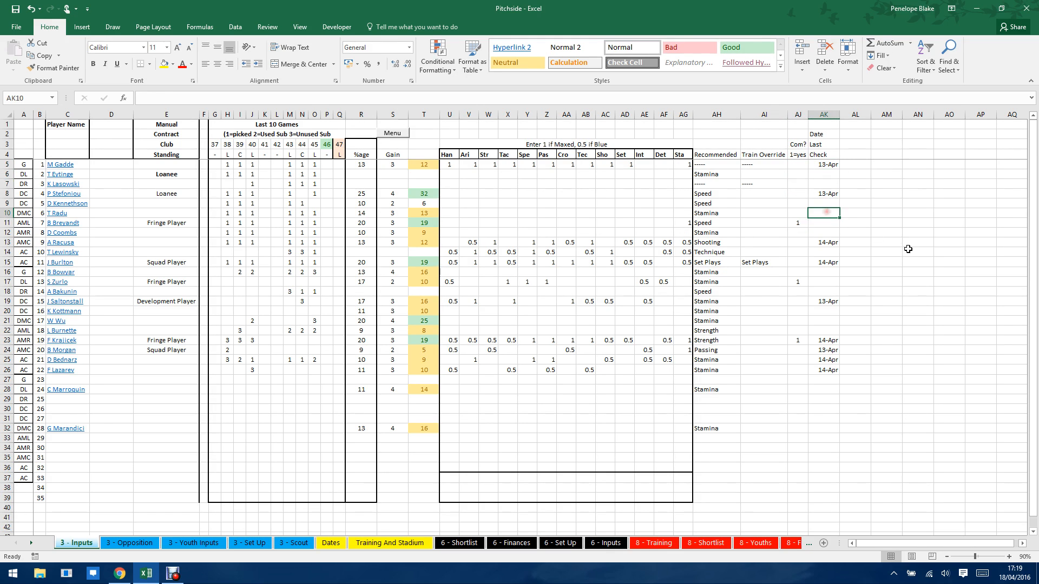
pyautogui.write('10/04')
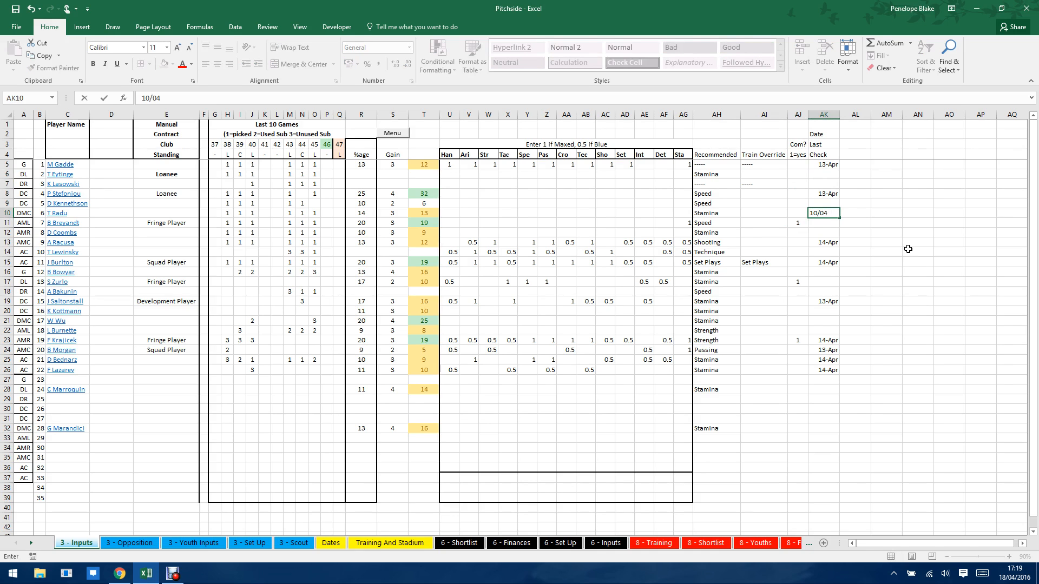
pyautogui.press('Return')
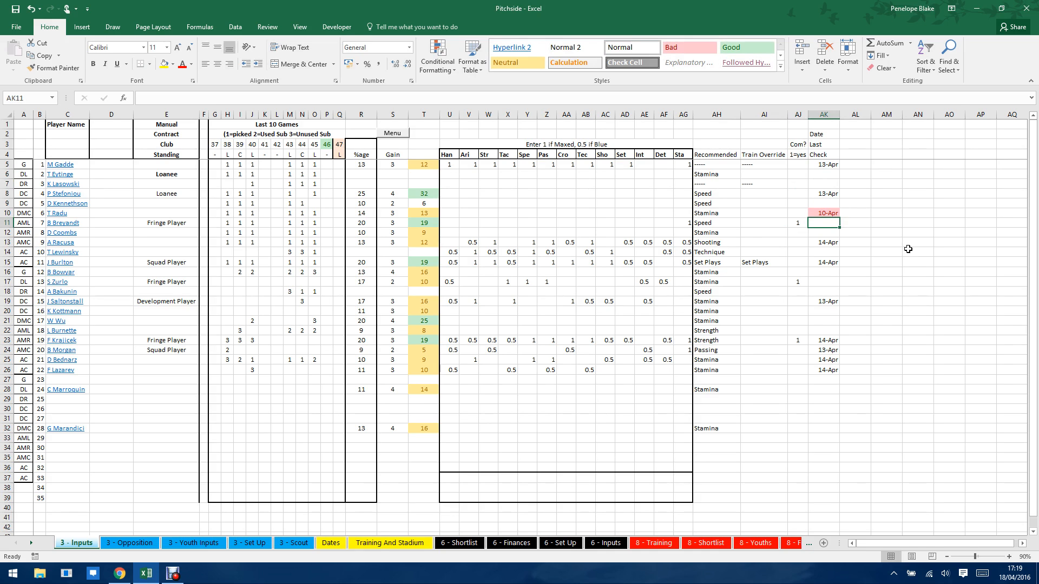
pyautogui.press('Up')
pyautogui.write('11')
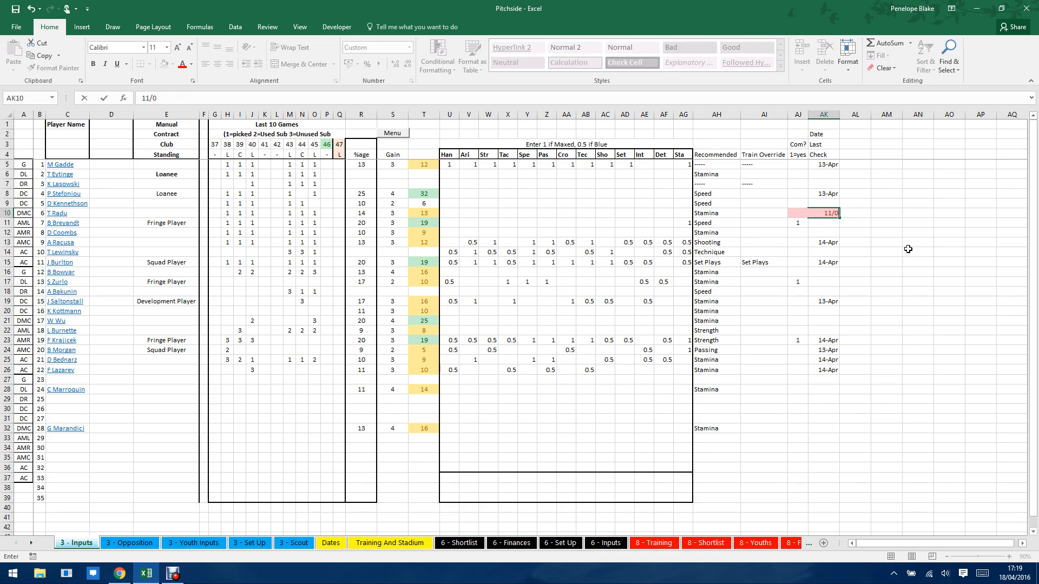
pyautogui.write('/04')
pyautogui.hotkey('ctrl', 'Return')
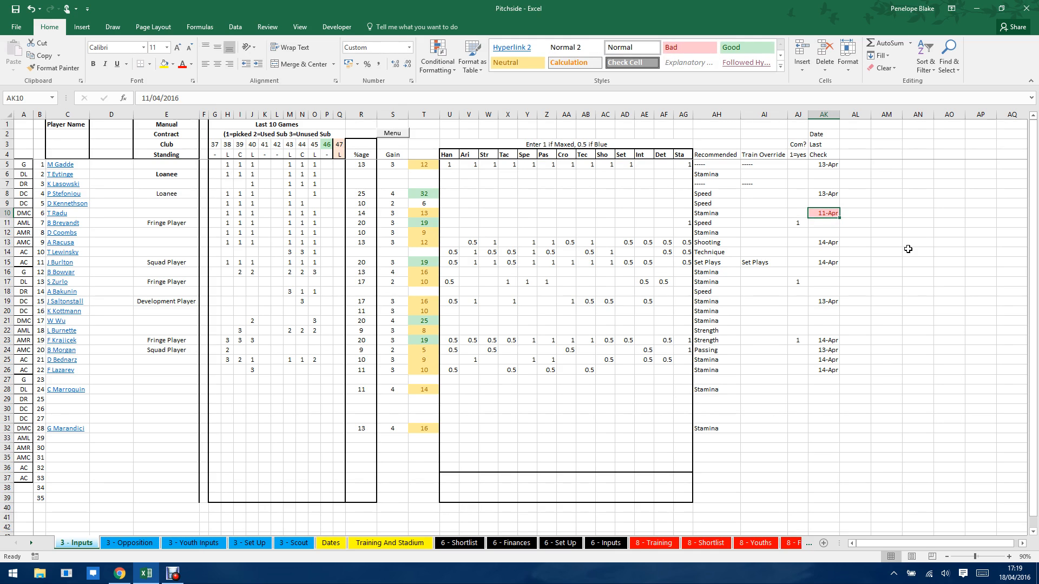
# Try 12/04 as the check date in AK10, and clear the test date from the cell
pyautogui.write('1')
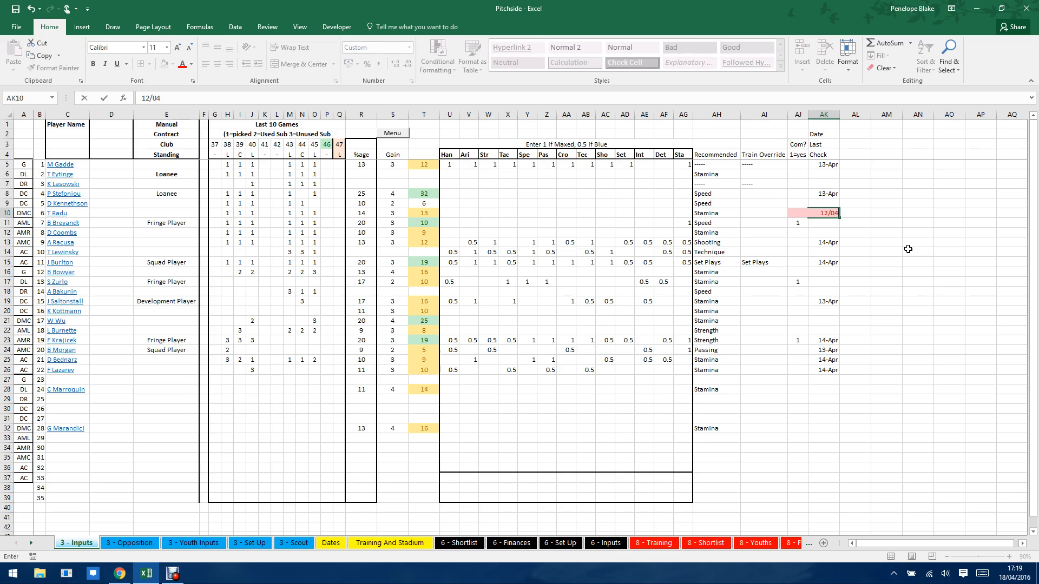
pyautogui.write('2/04')
pyautogui.hotkey('ctrl', 'Return')
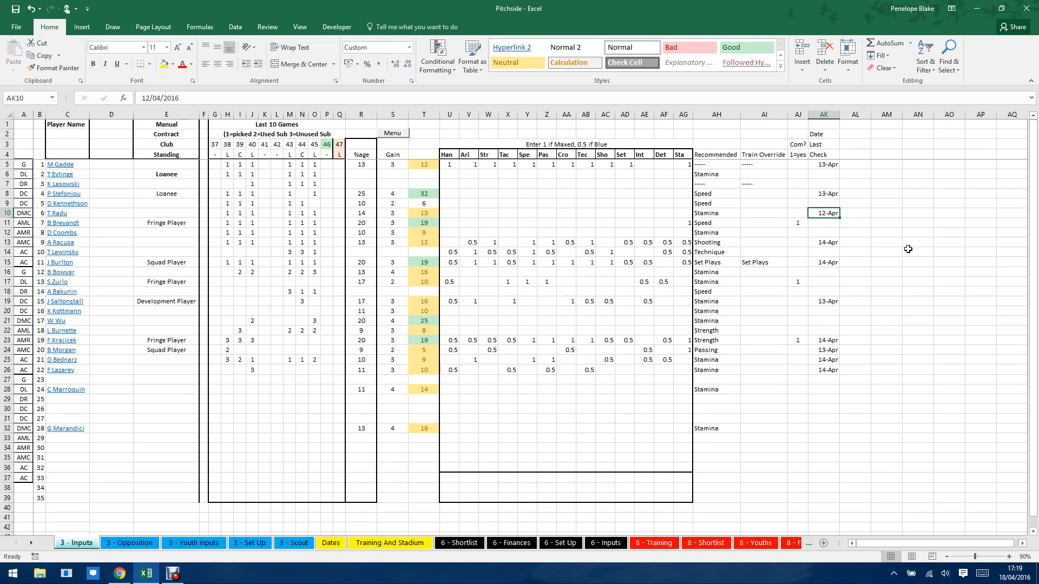
pyautogui.press('Delete')
pyautogui.click(826, 164)
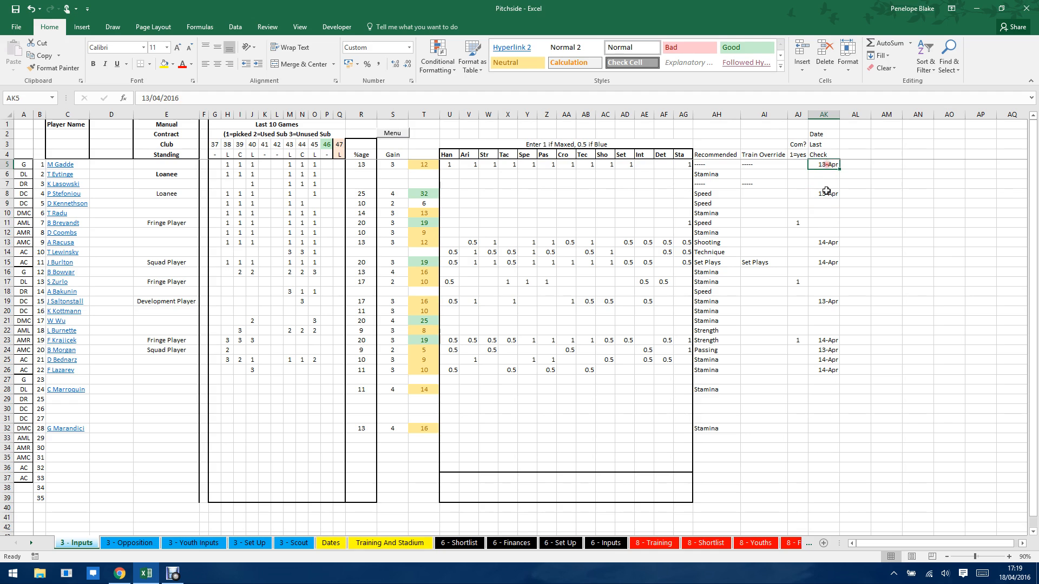
# Return to 3 - Main and review the Past 10 Days, FUTURE and Next Game columns
pyautogui.click(398, 136)
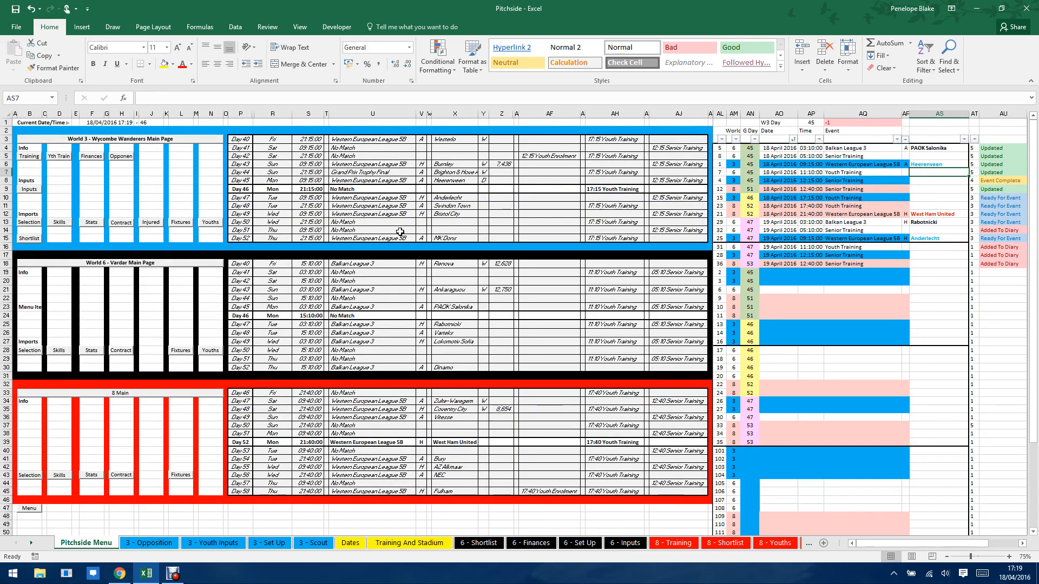
pyautogui.click(136, 139)
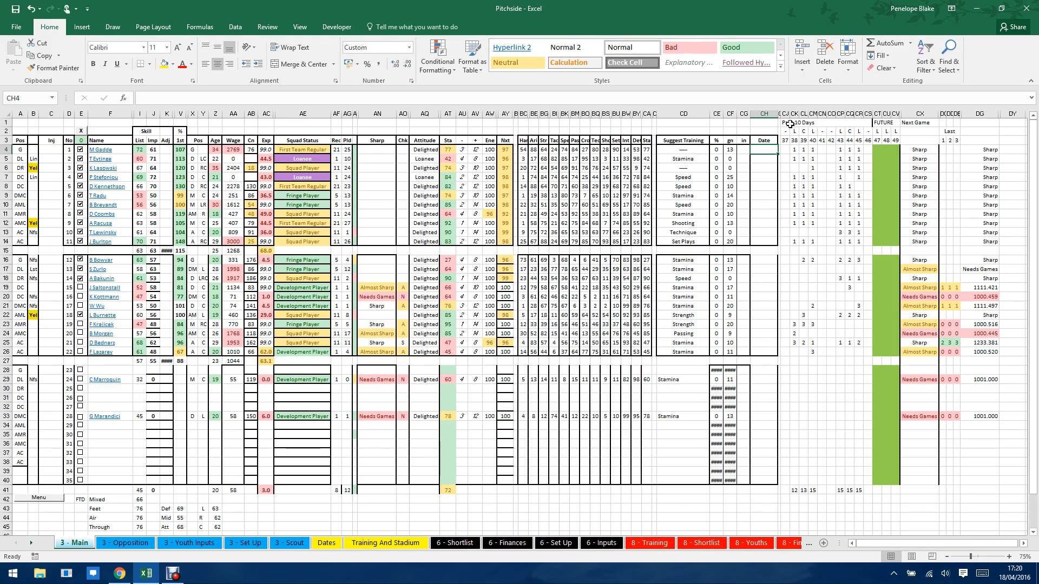
pyautogui.moveTo(790, 124); pyautogui.dragTo(799, 444)
pyautogui.click(889, 124)
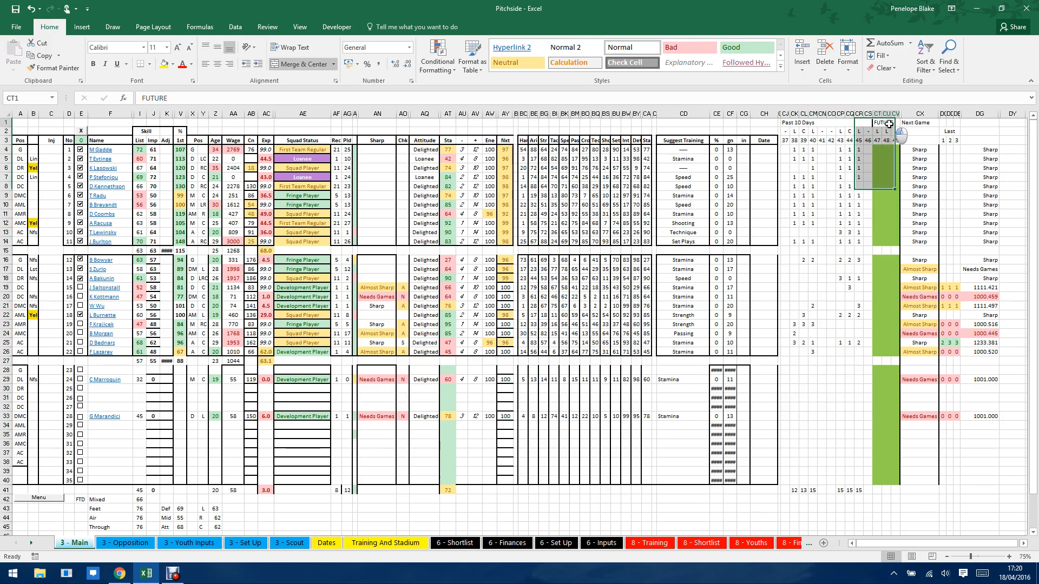
pyautogui.moveTo(889, 124); pyautogui.dragTo(880, 476)
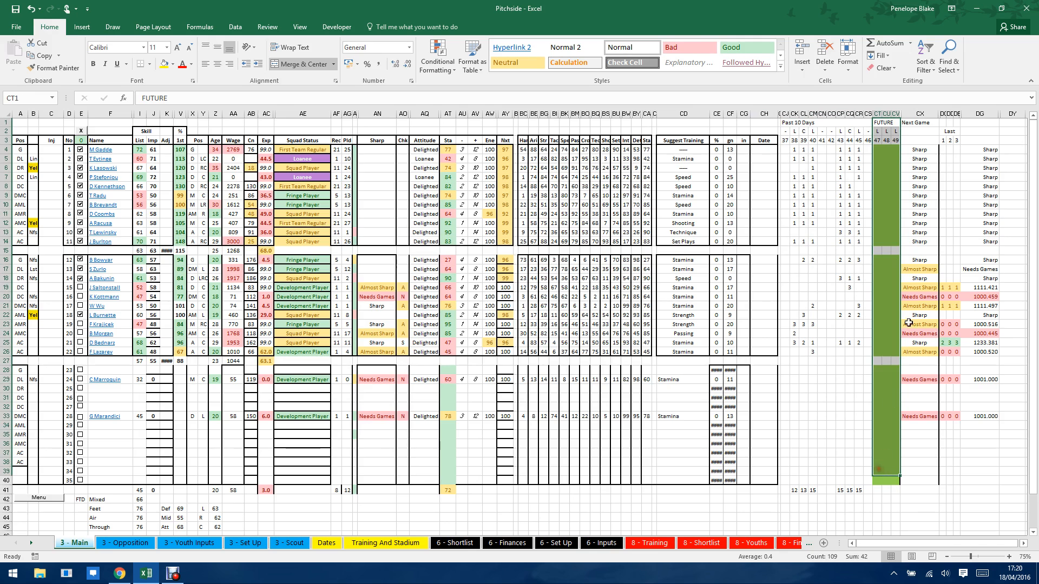
pyautogui.moveTo(922, 124); pyautogui.dragTo(916, 476)
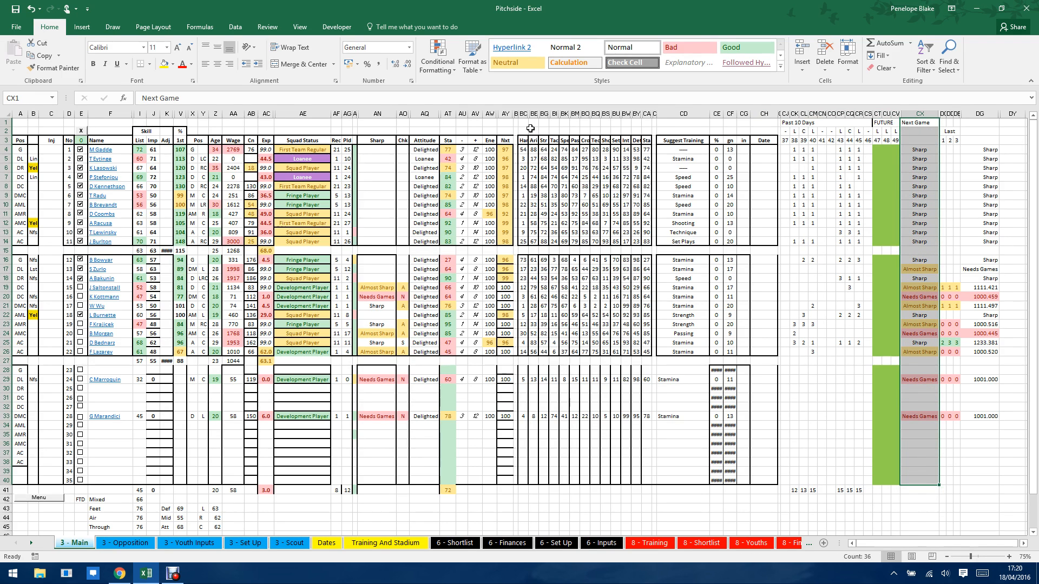
# Review the Last 1, 2 and 3 columns and the formulas in column DG, including cell DG8
pyautogui.moveTo(942, 131); pyautogui.dragTo(950, 436)
pyautogui.click(980, 132)
pyautogui.moveTo(980, 131); pyautogui.dragTo(979, 486)
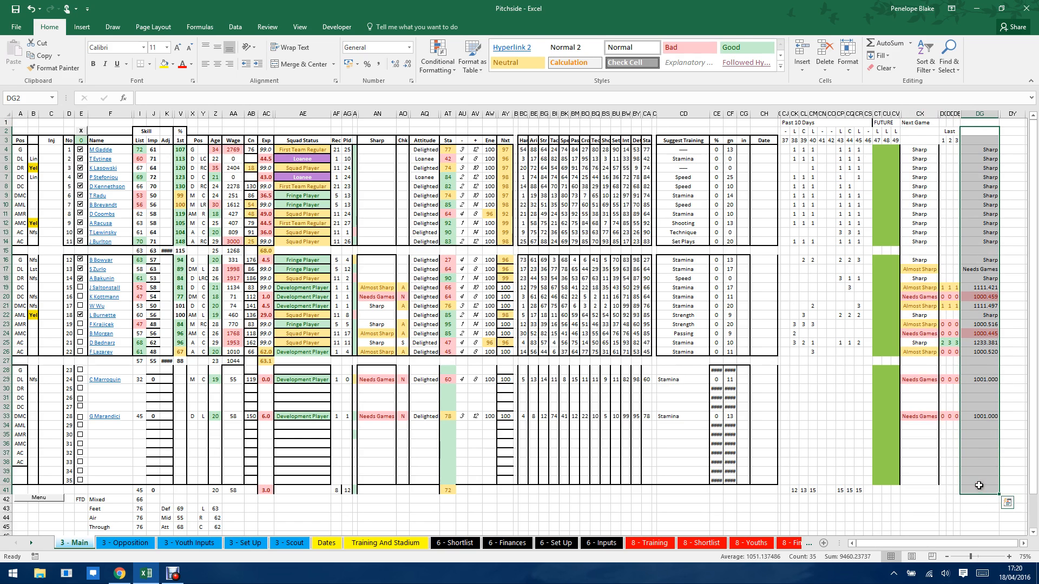
pyautogui.click(979, 187)
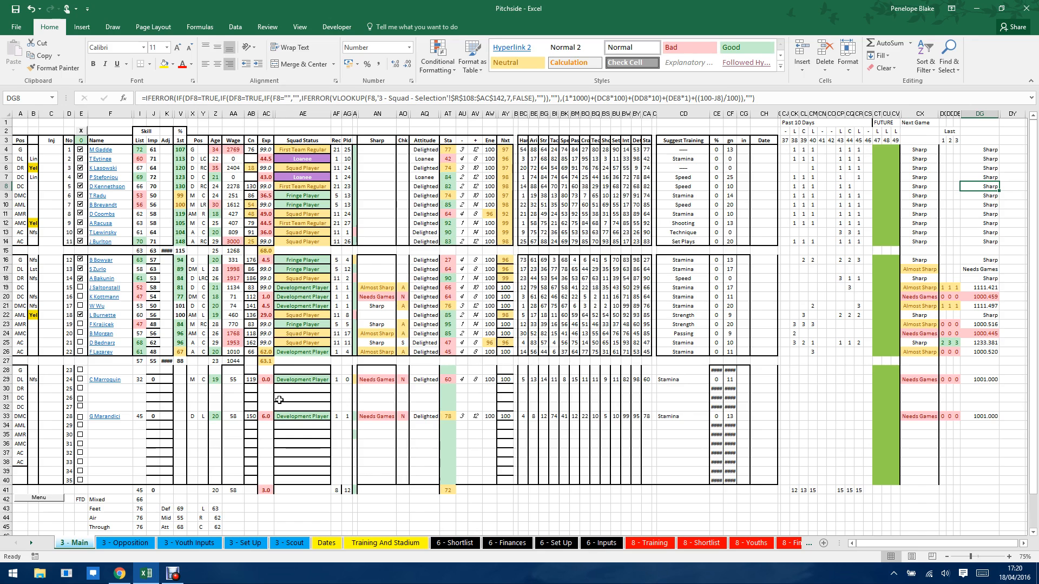
# Review the FTD summary block starting at E42 below the player list, and return to the Pitchside Menu sheet
pyautogui.moveTo(78, 500); pyautogui.dragTo(228, 531)
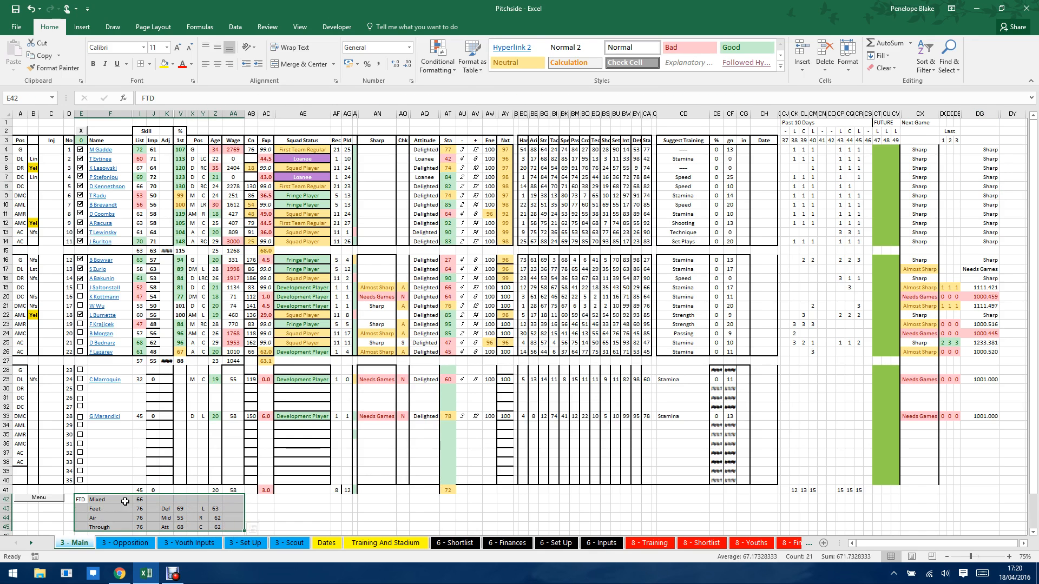
pyautogui.click(286, 516)
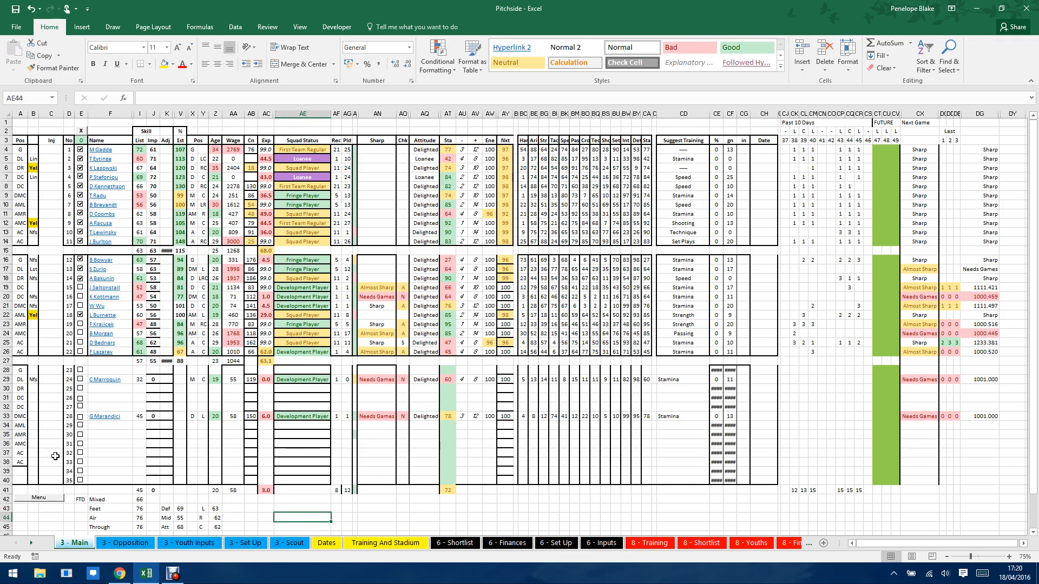
pyautogui.click(50, 501)
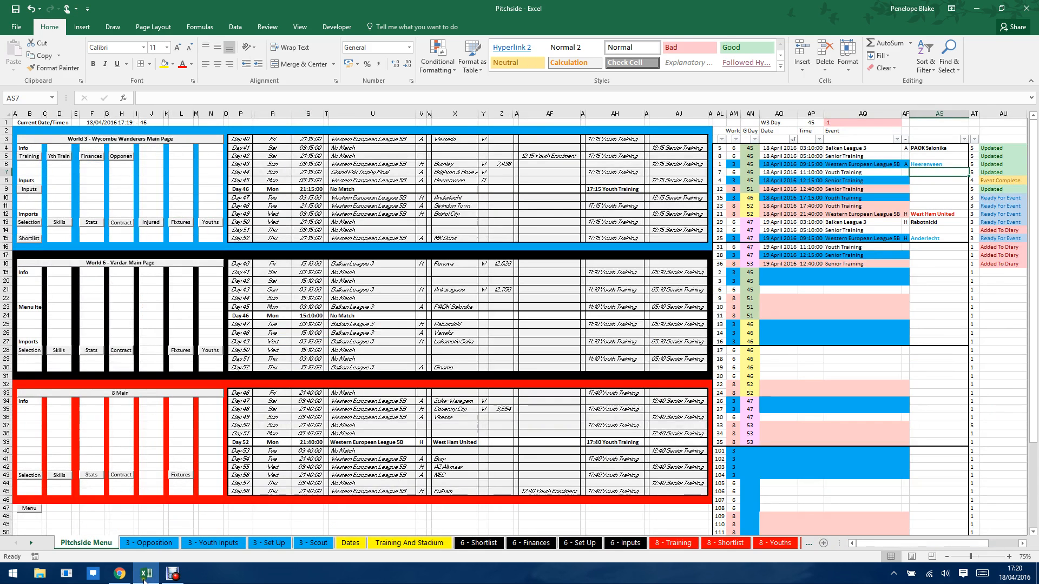
# Examine the World 3 training events in rows 8 and 10 of the event list, including the formulas in AP8, AP10 and AQ5
pyautogui.moveTo(170, 577)
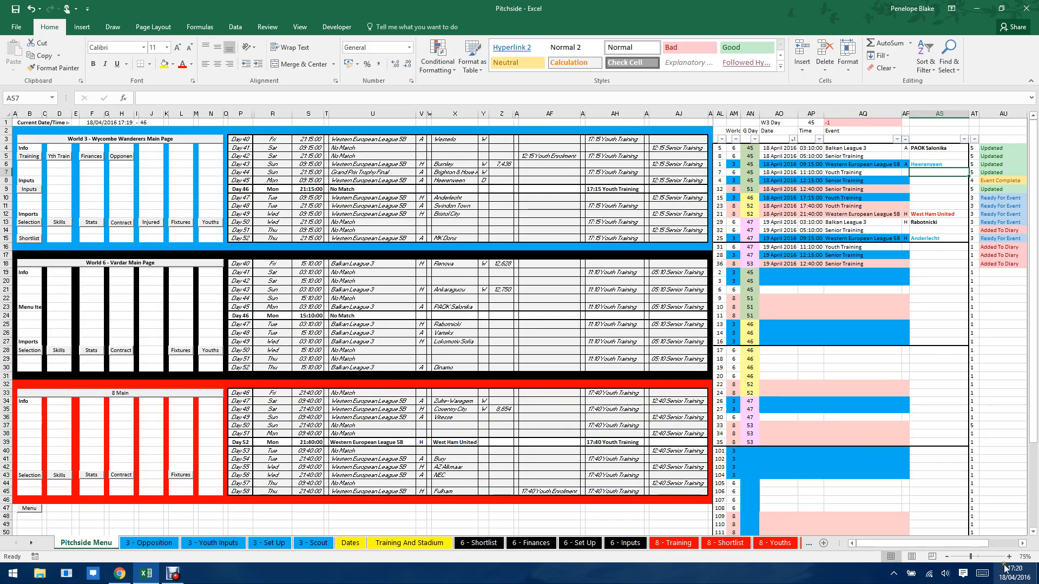
pyautogui.click(814, 182)
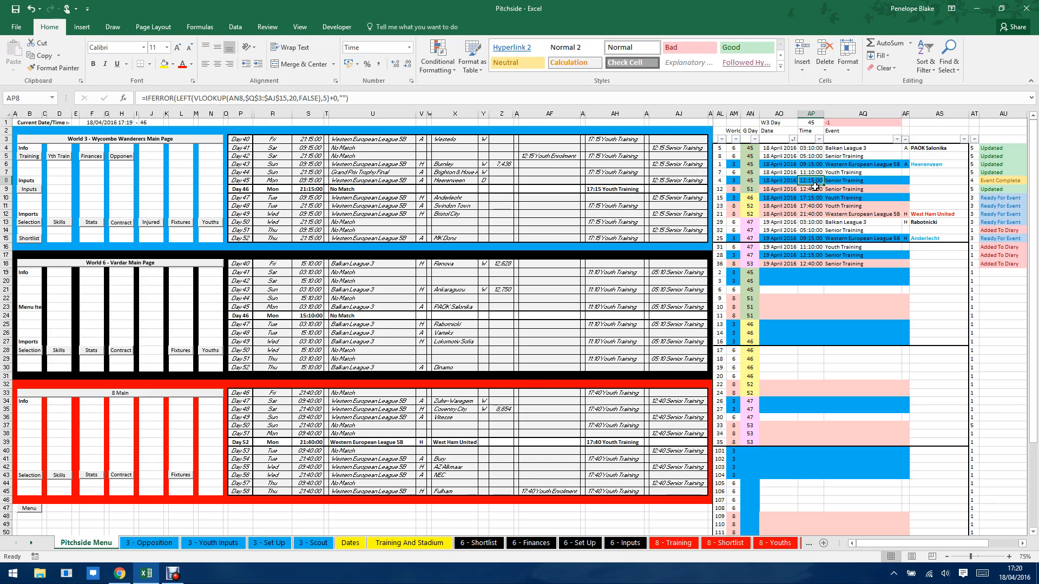
pyautogui.click(810, 198)
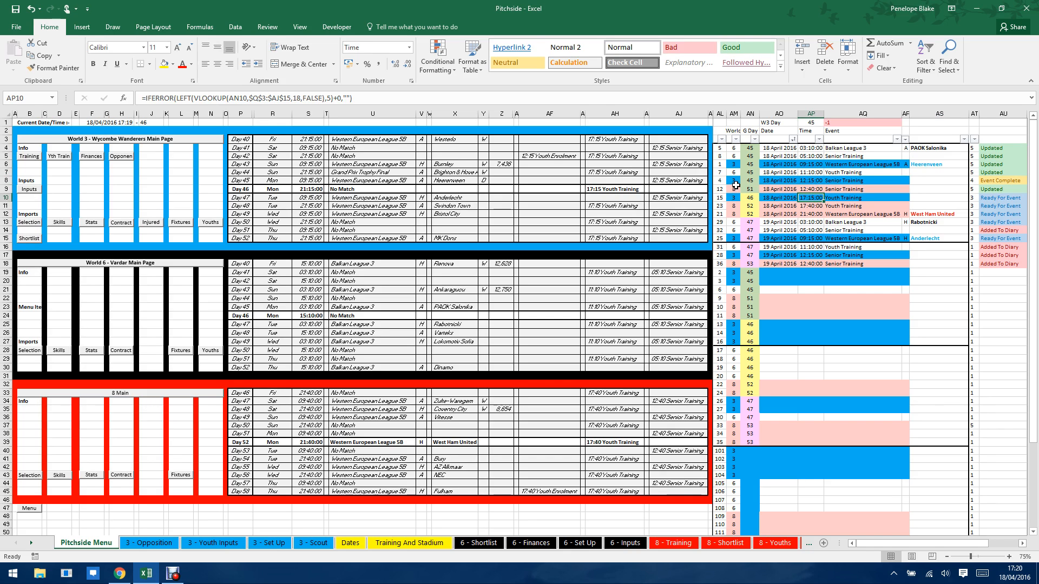
pyautogui.moveTo(737, 180); pyautogui.dragTo(902, 182)
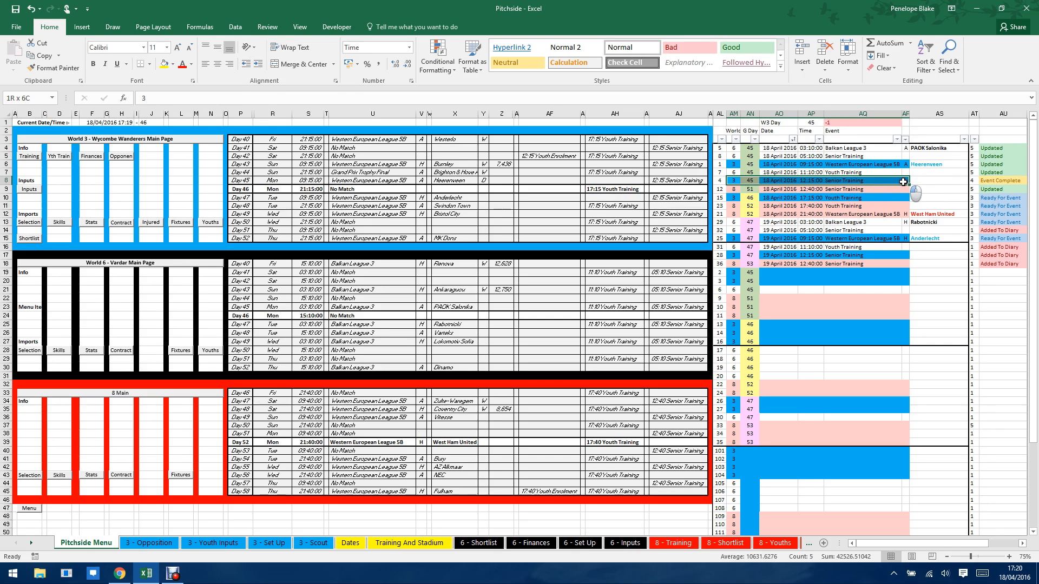
pyautogui.moveTo(733, 197); pyautogui.dragTo(1018, 201)
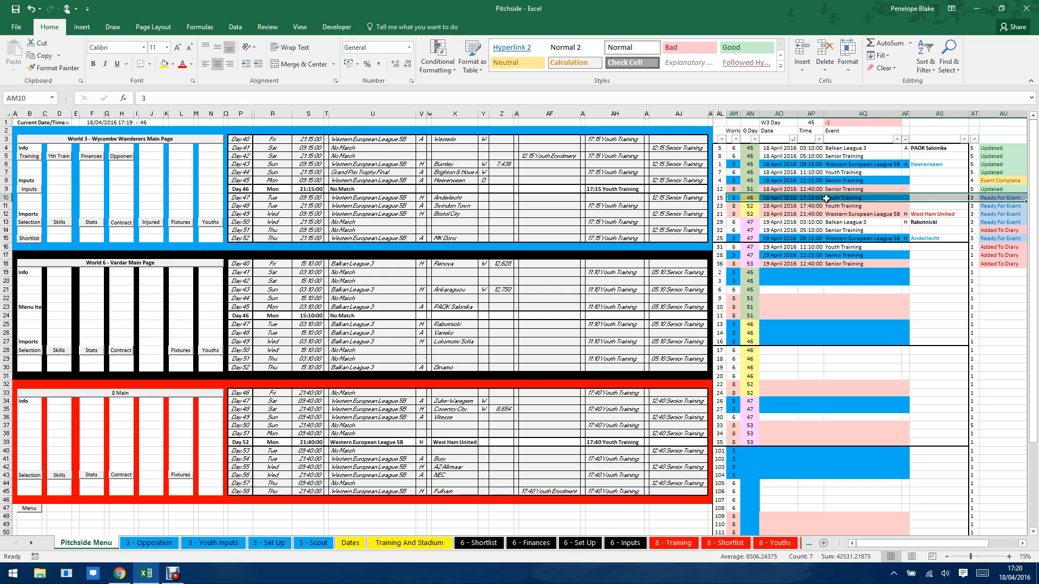
pyautogui.click(860, 156)
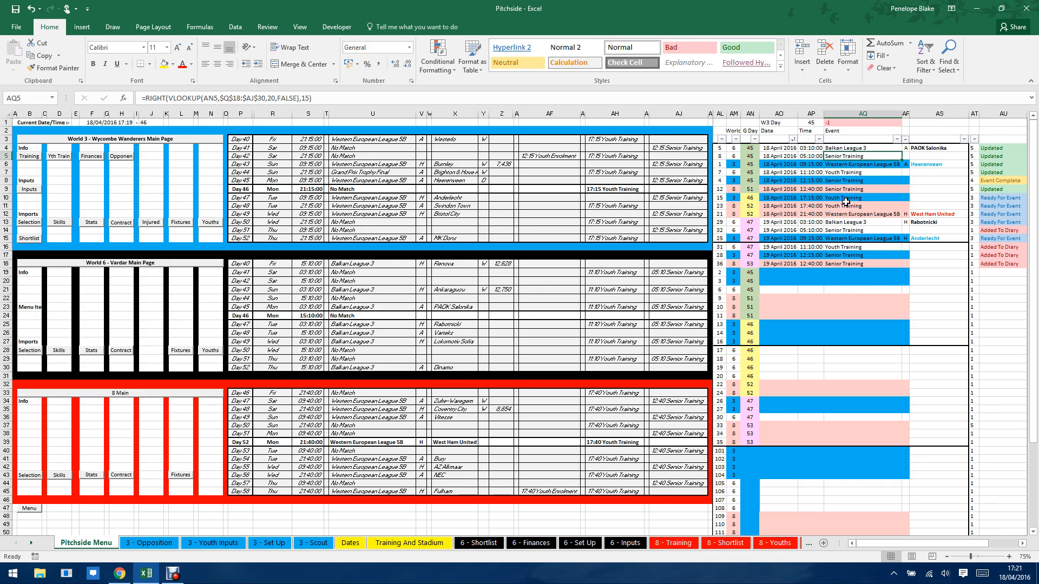
pyautogui.click(173, 574)
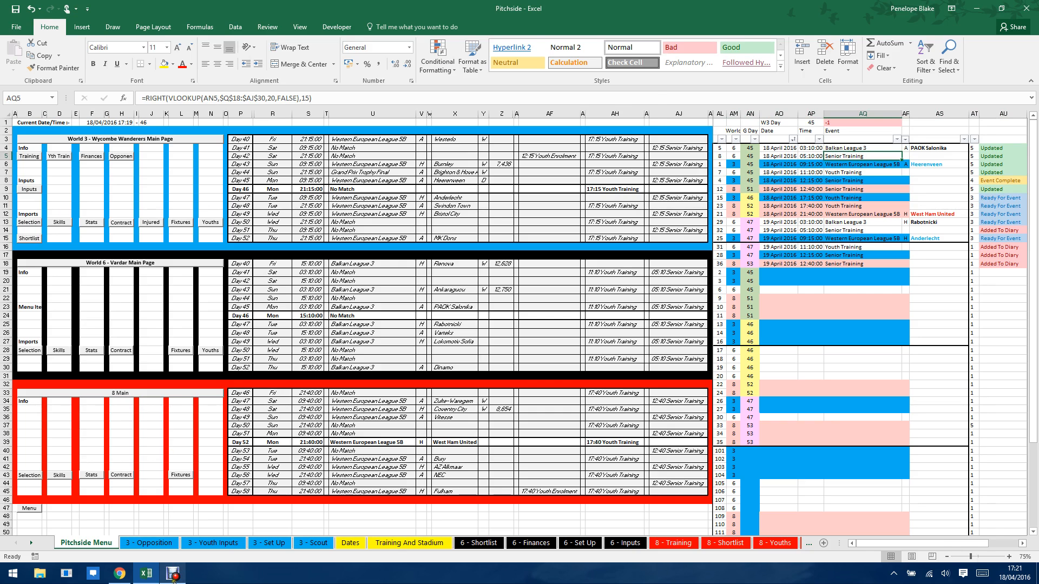